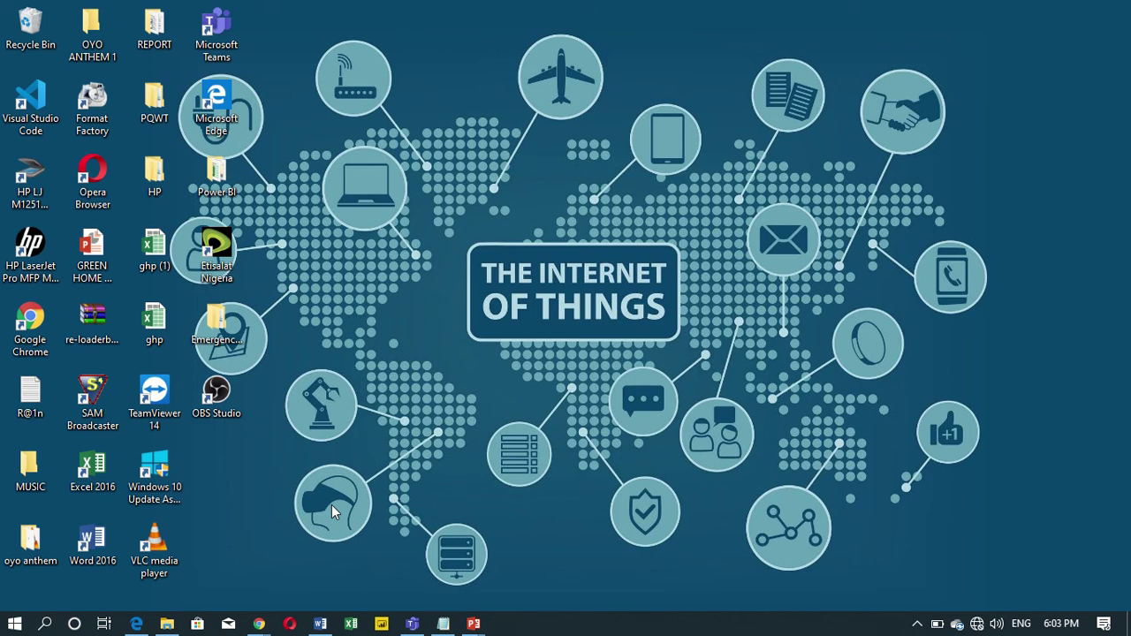
Launch Excel 2016 from the Most used list in the Start menu.
key(super)
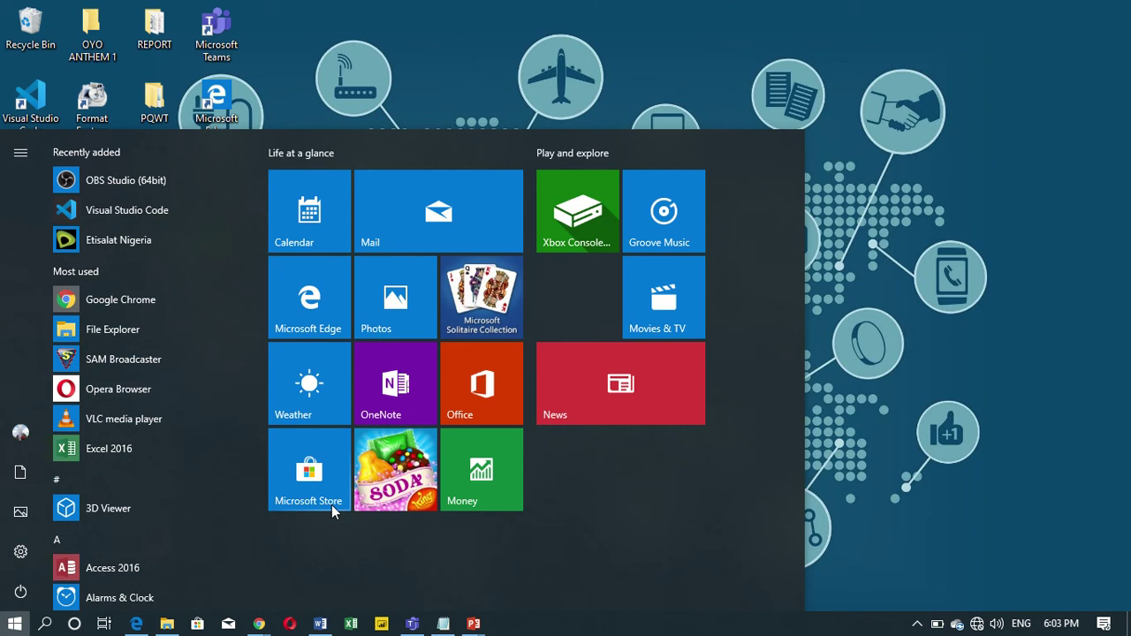
key(super)
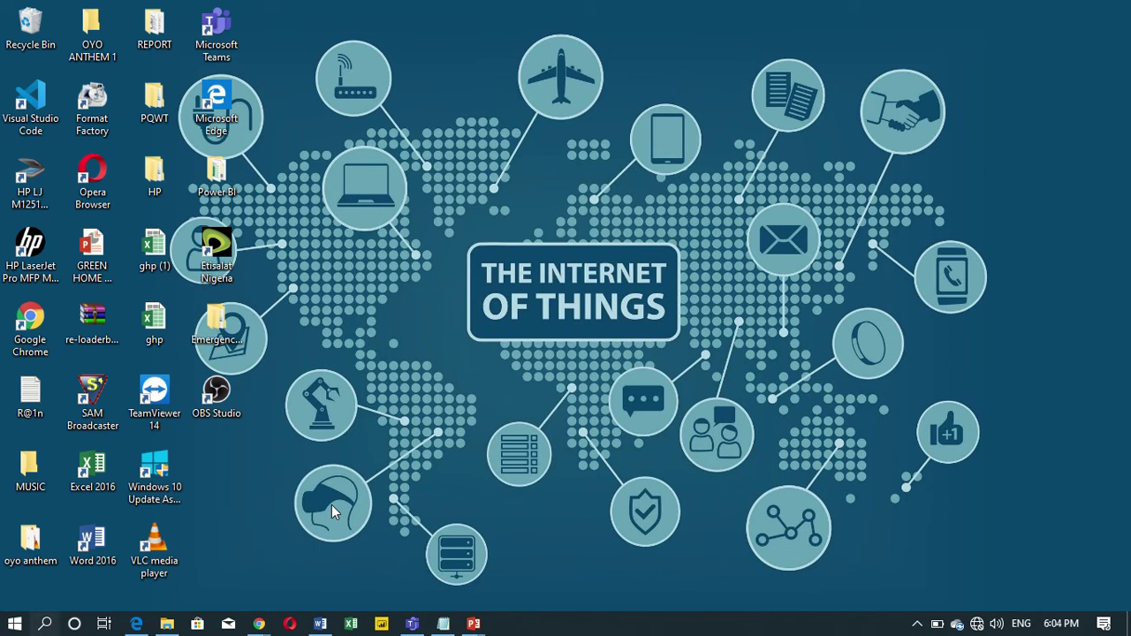
key(super)
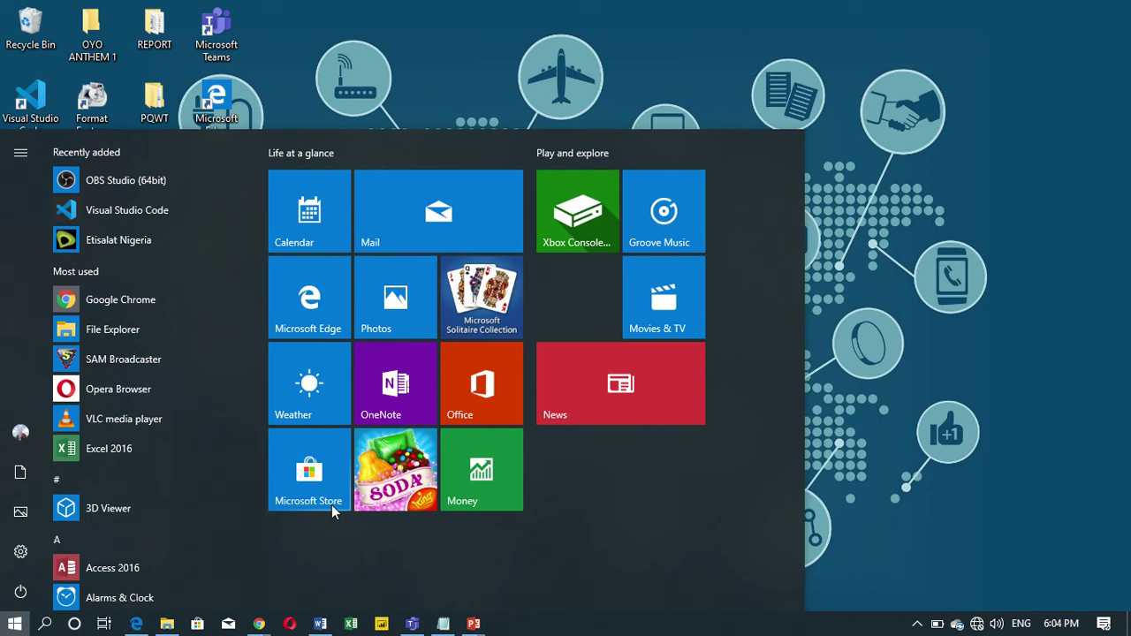
click(120, 450)
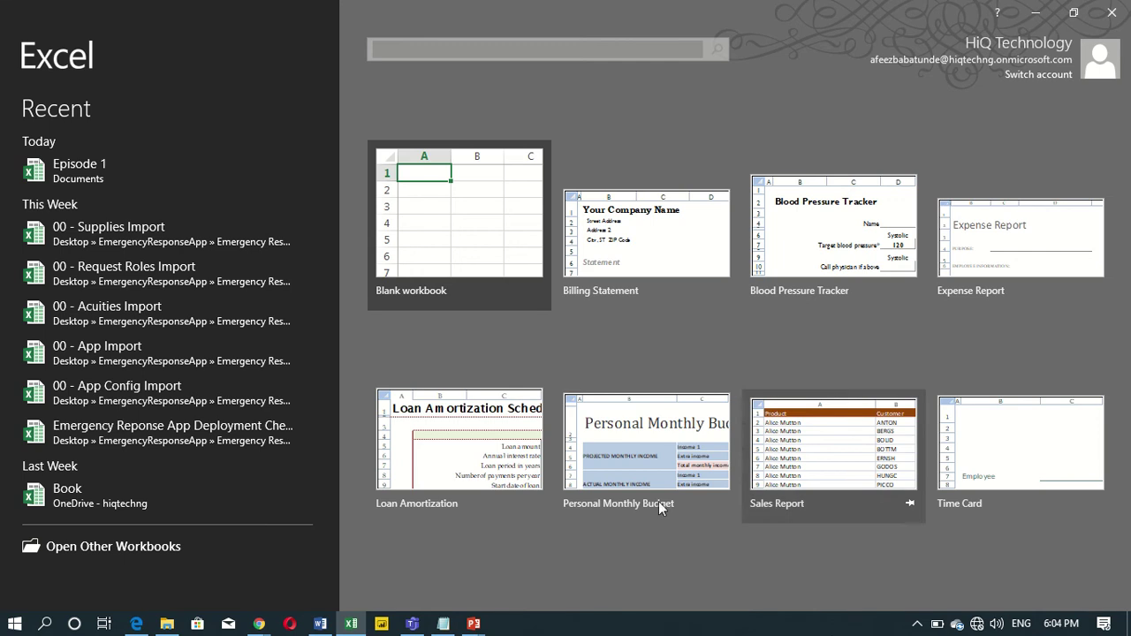
Create a blank workbook, Book1, from the Excel start screen.
click(465, 226)
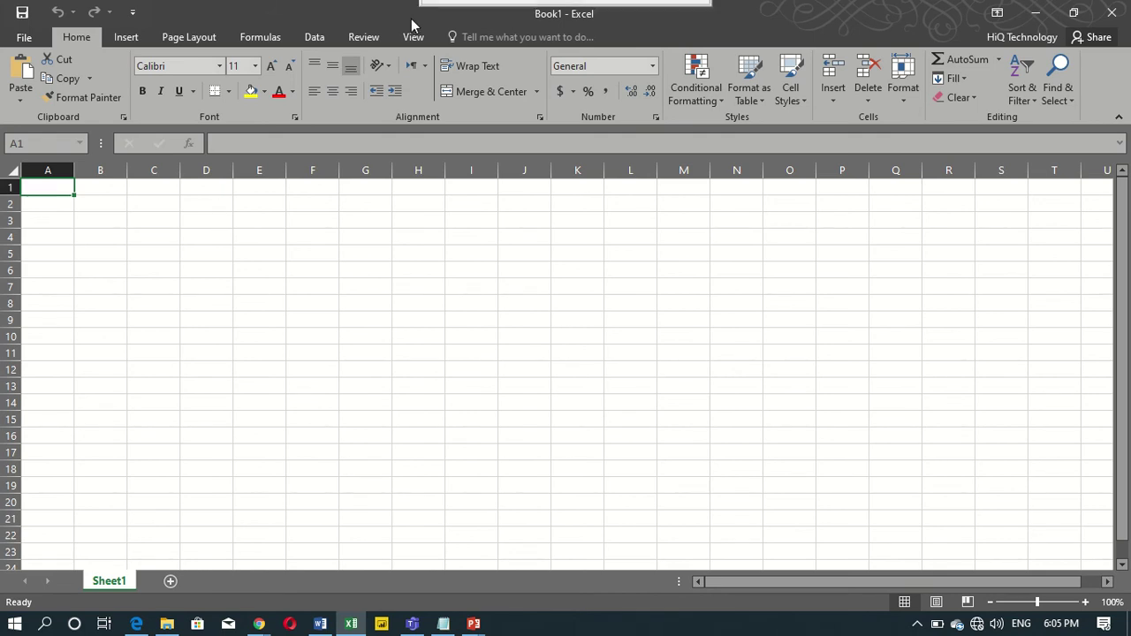
mouse_move(389, 18)
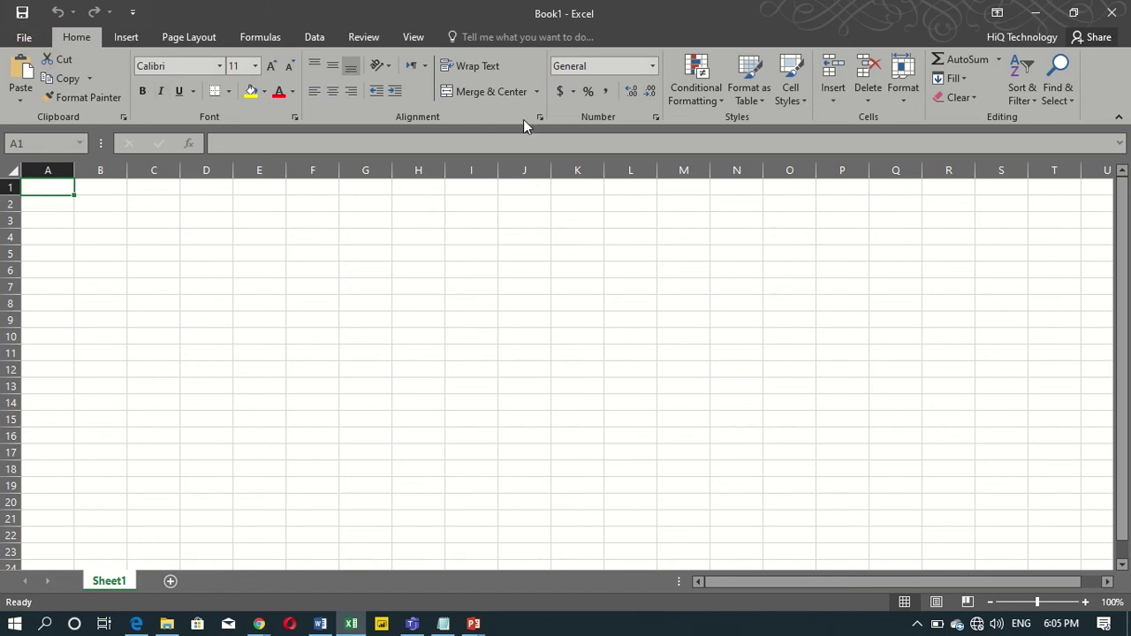
click(190, 39)
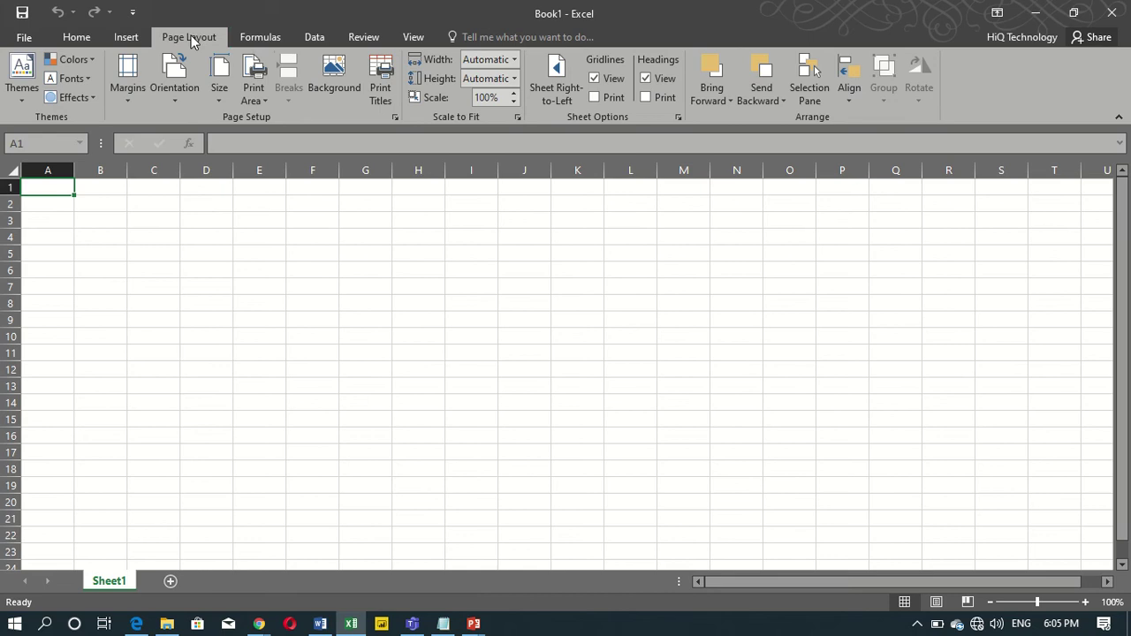
click(260, 38)
click(315, 38)
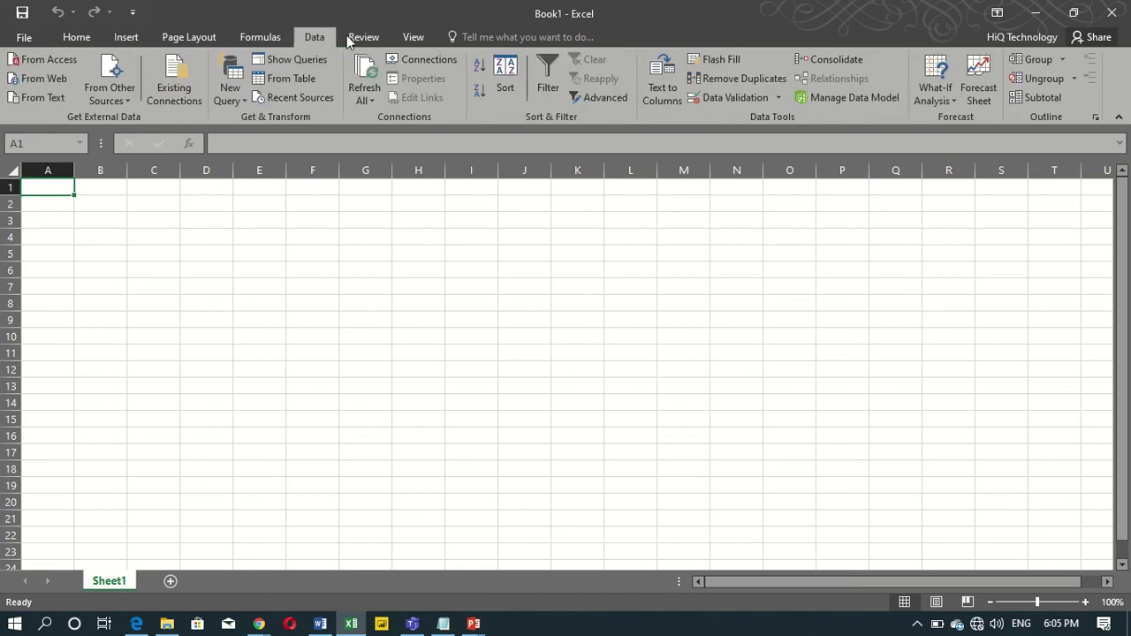
click(364, 38)
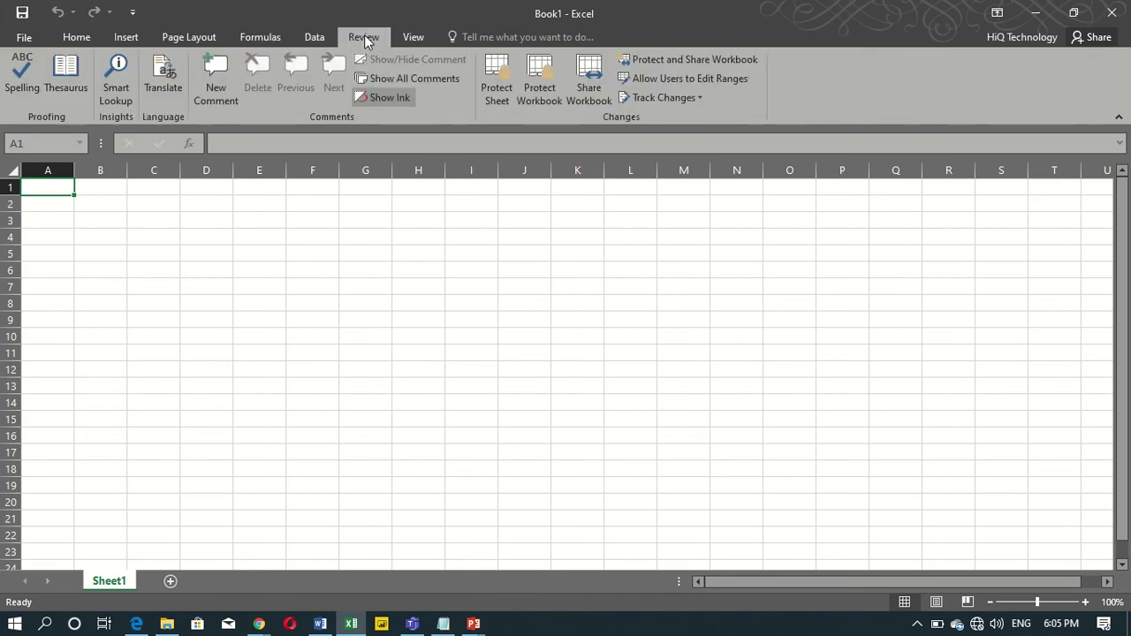
click(74, 39)
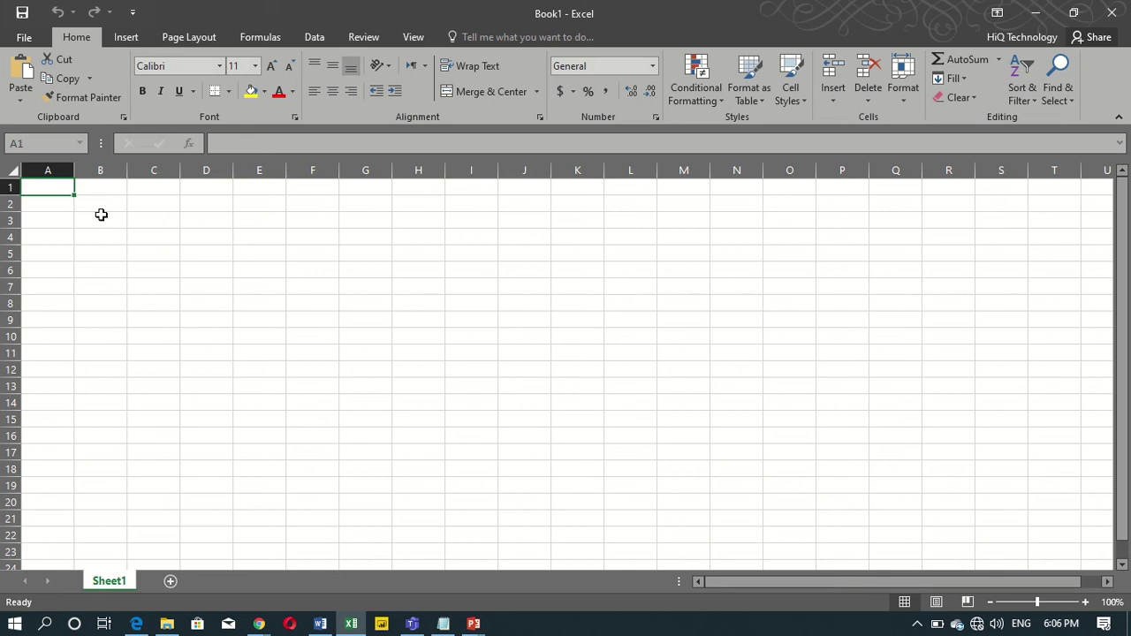
click(104, 222)
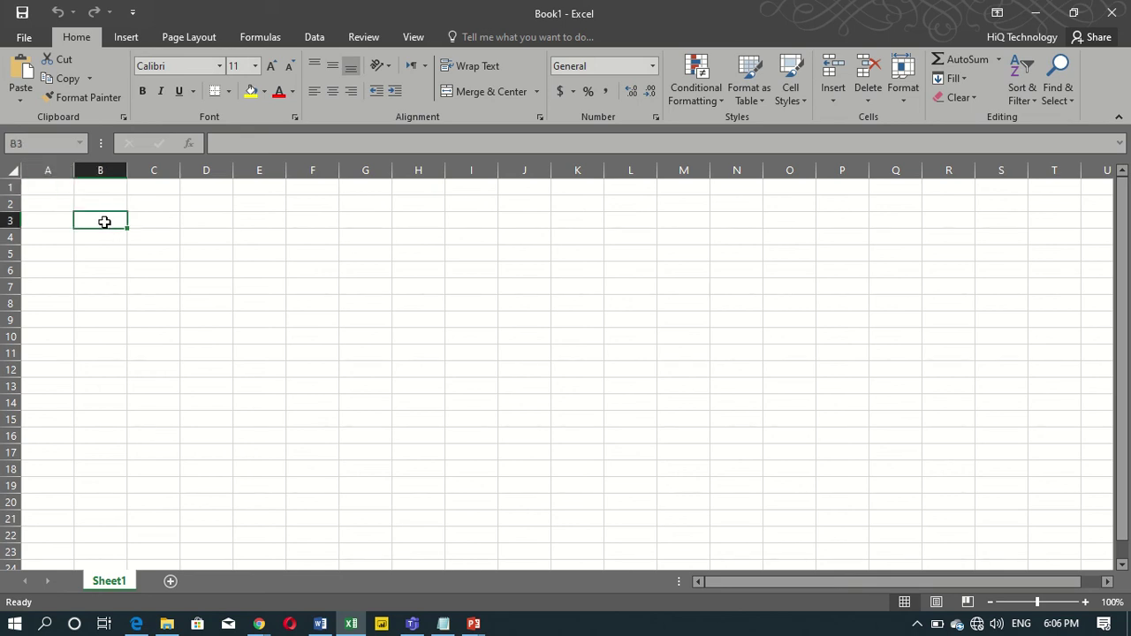
click(16, 143)
click(292, 143)
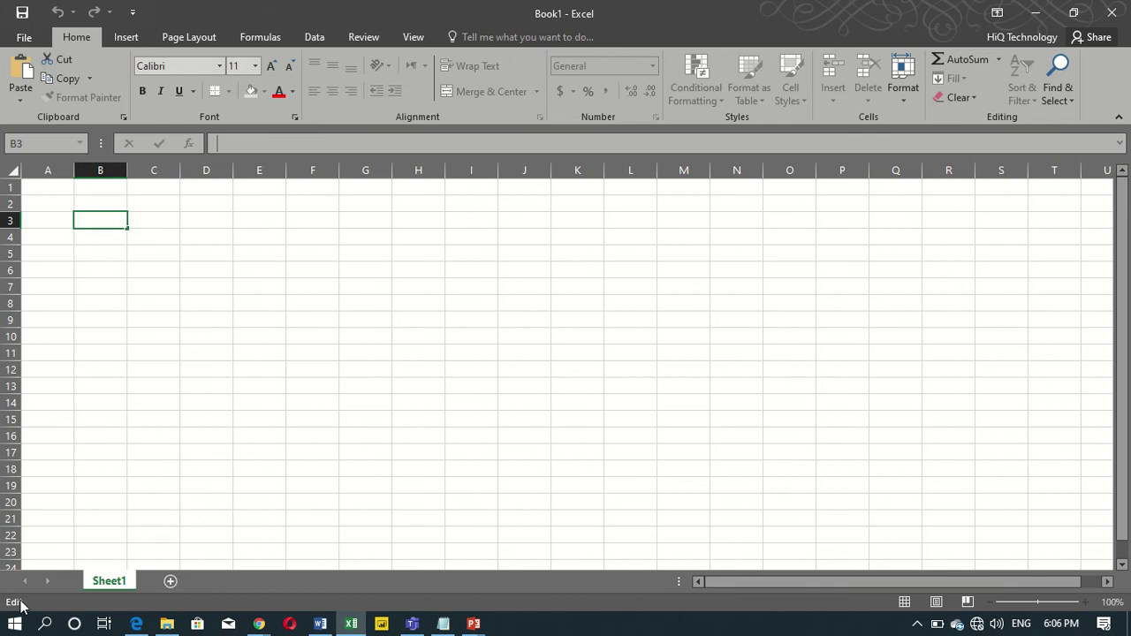
click(102, 580)
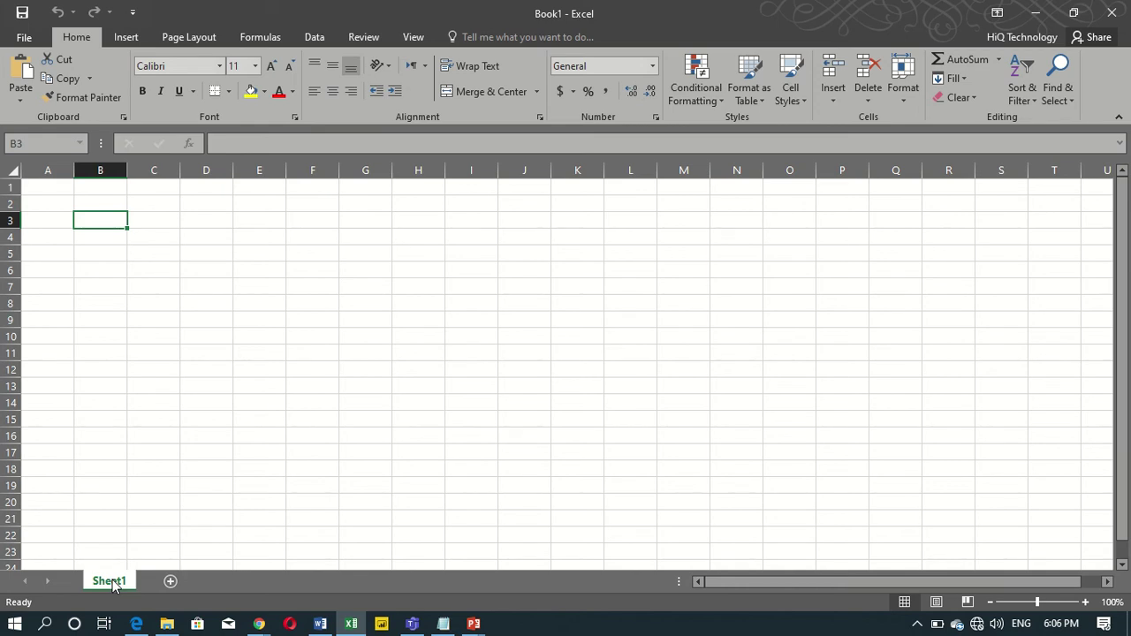
click(88, 203)
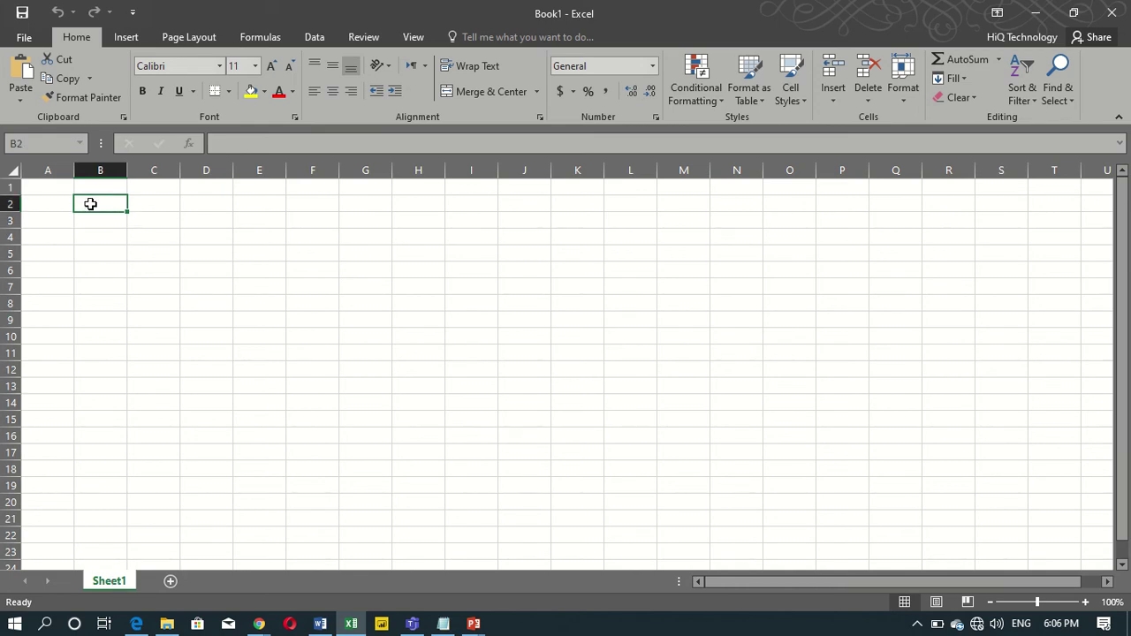
click(90, 222)
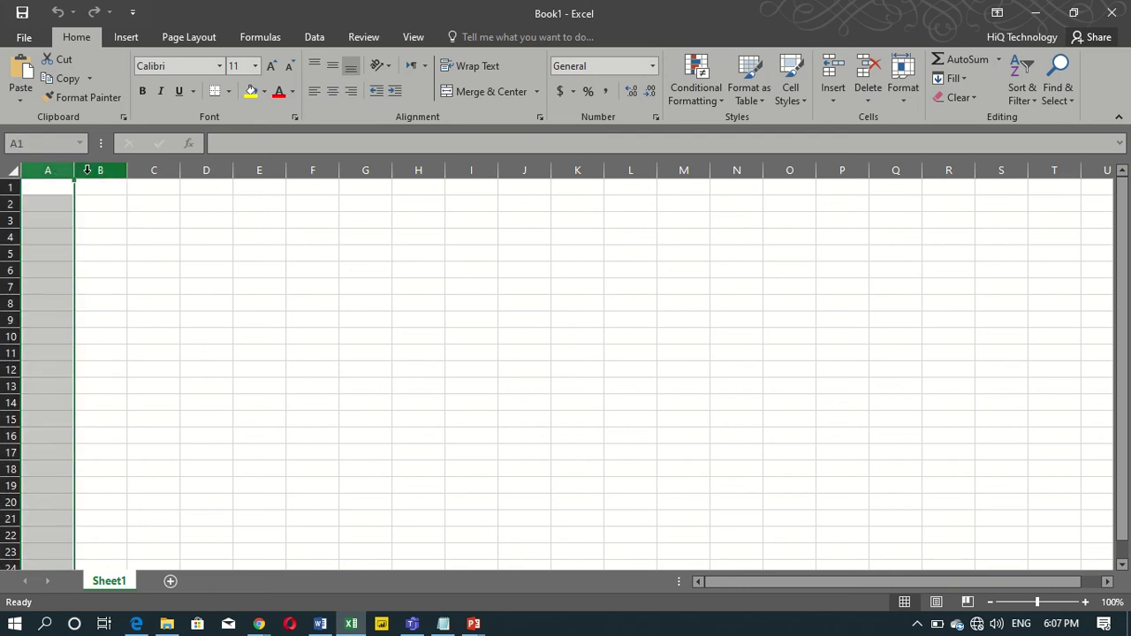
click(88, 169)
click(137, 170)
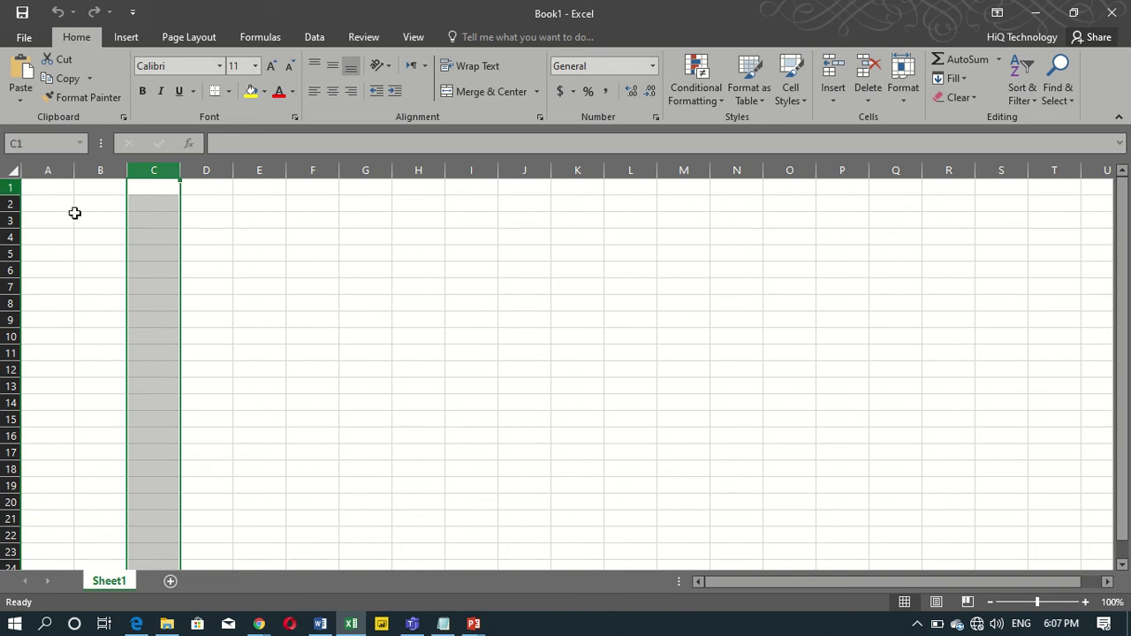
click(69, 250)
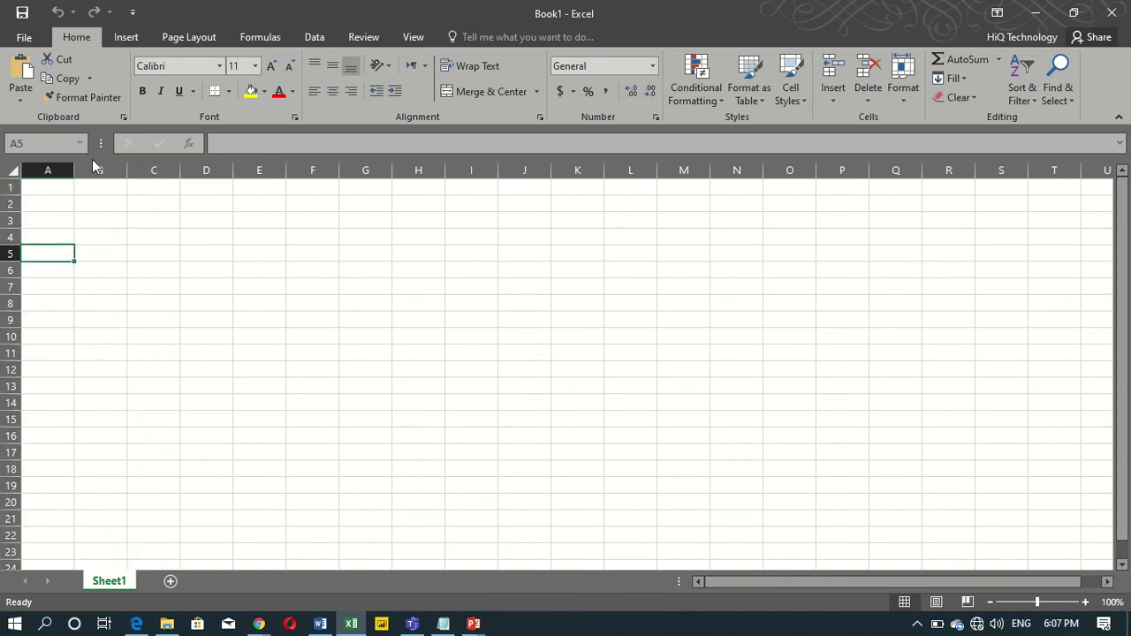
click(114, 171)
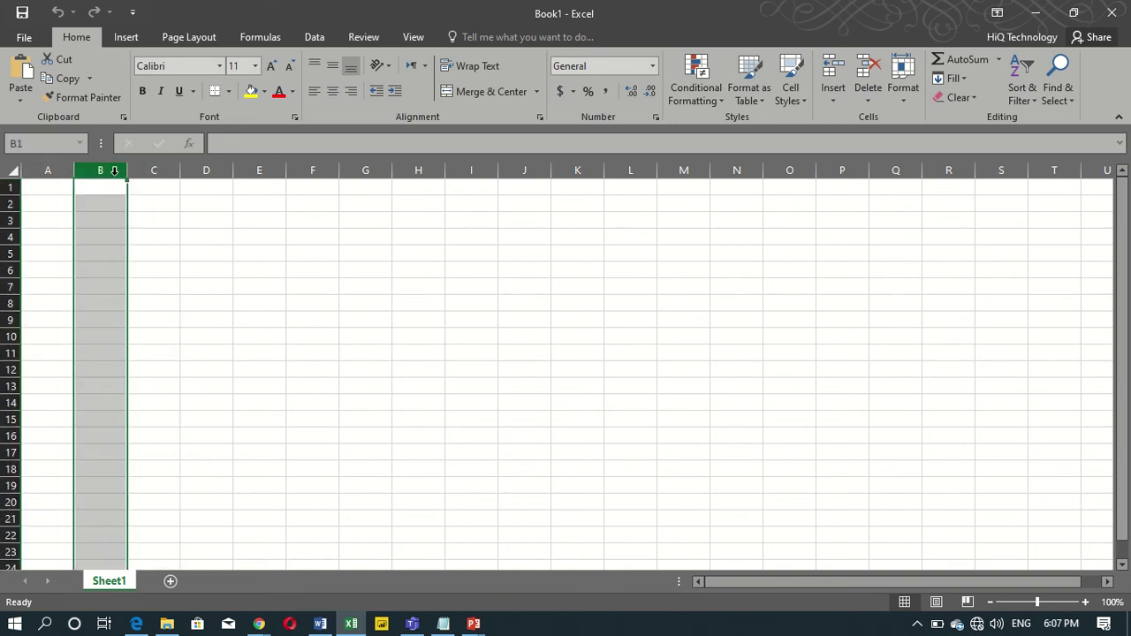
click(58, 188)
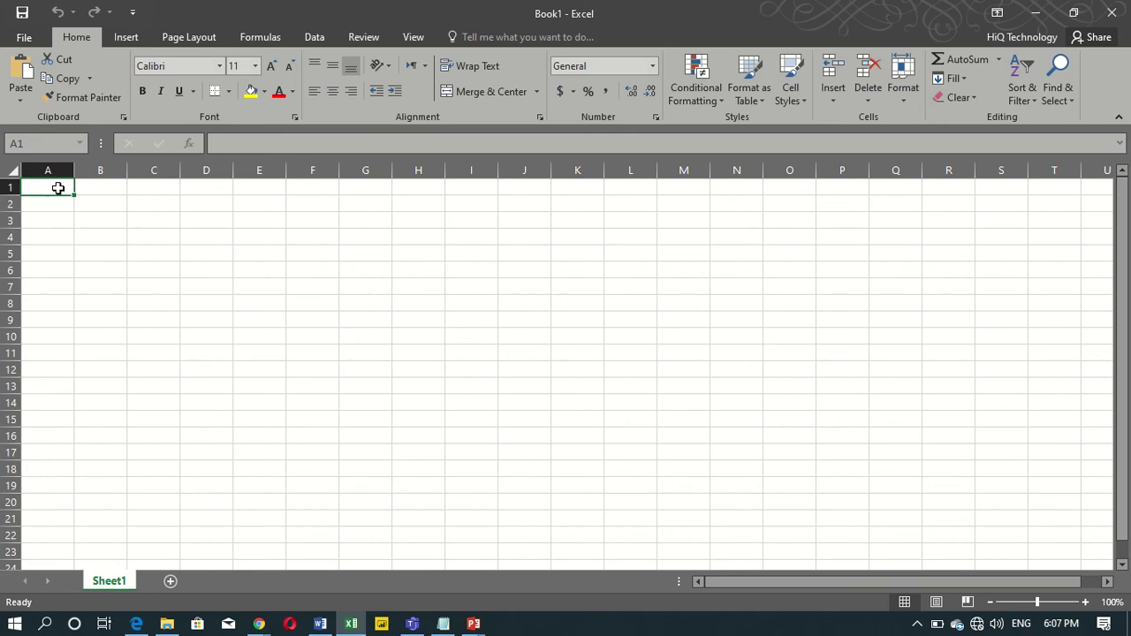
key(ctrl+Down)
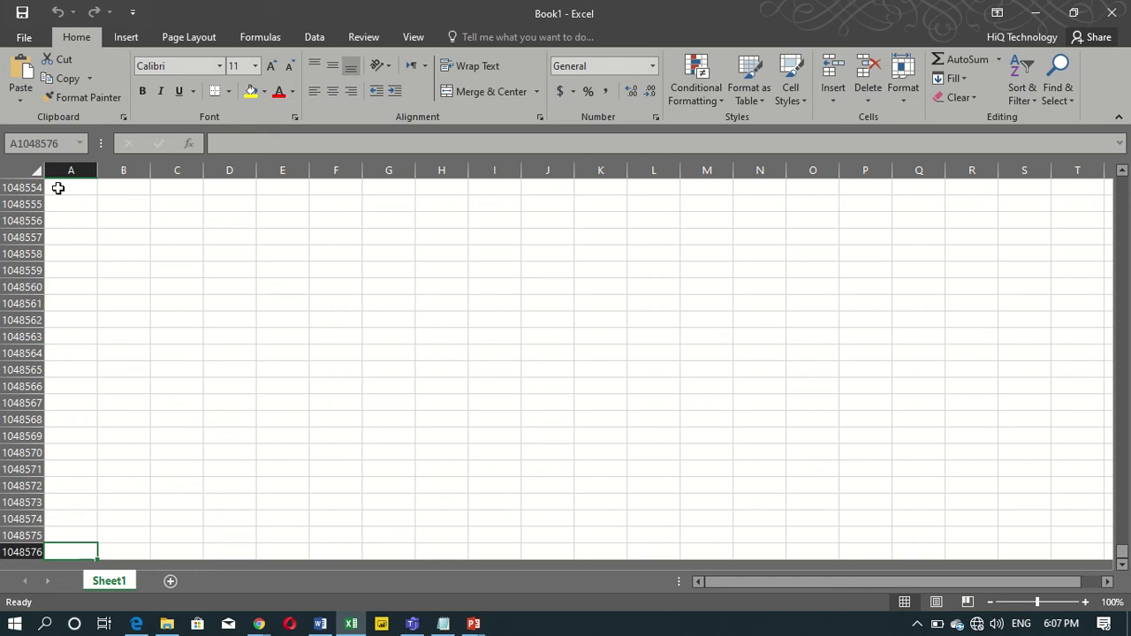
key(ctrl+Up)
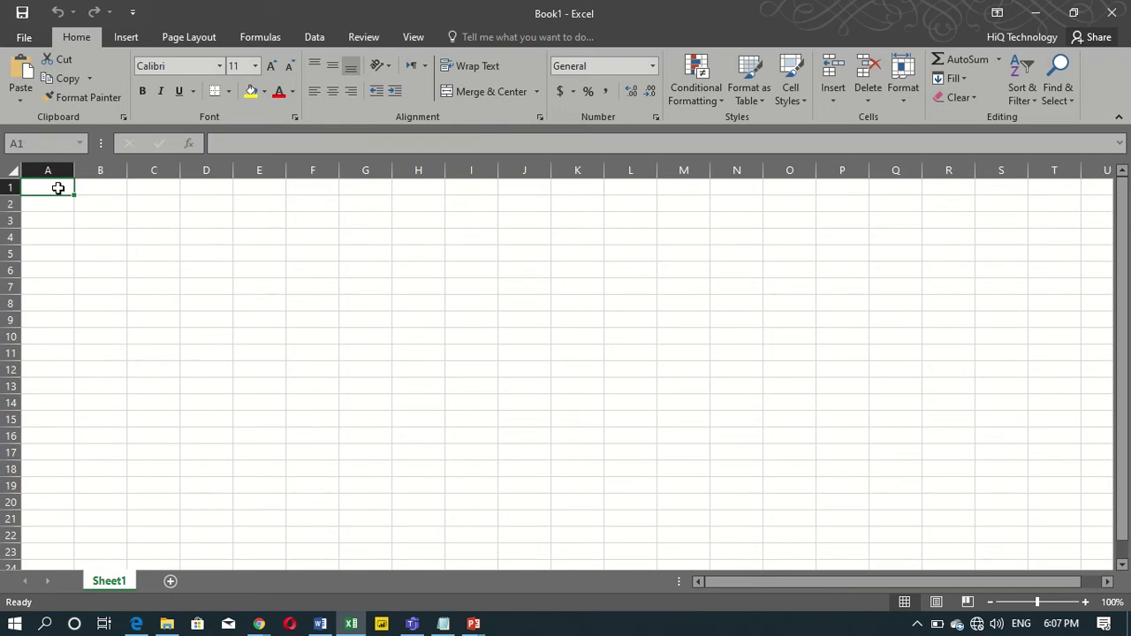
key(ctrl+Right)
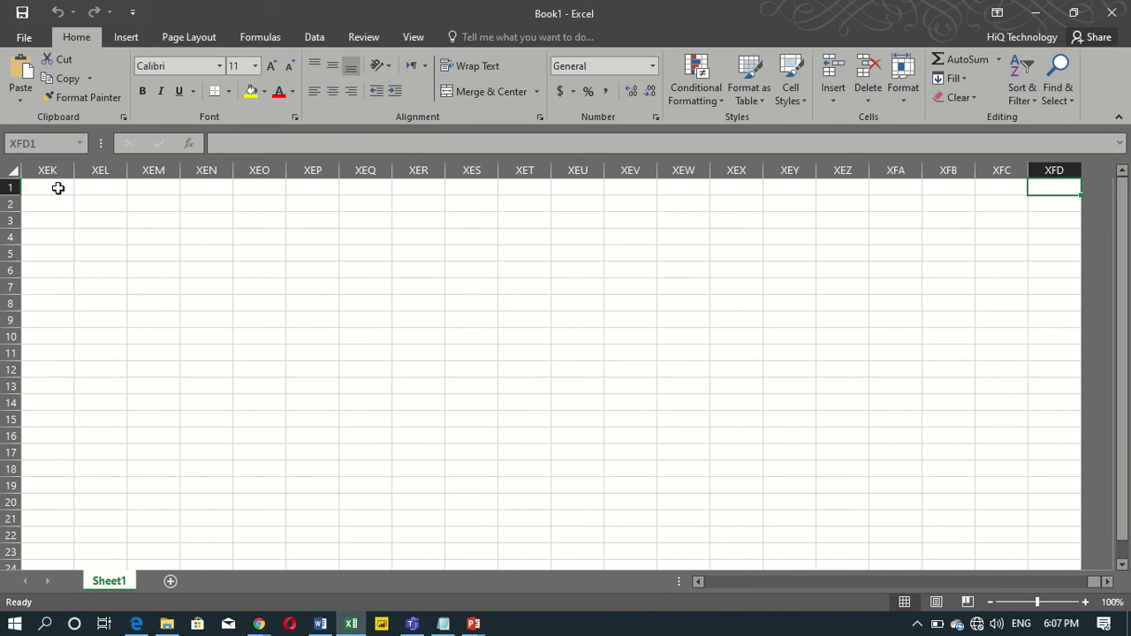
key(ctrl+Left)
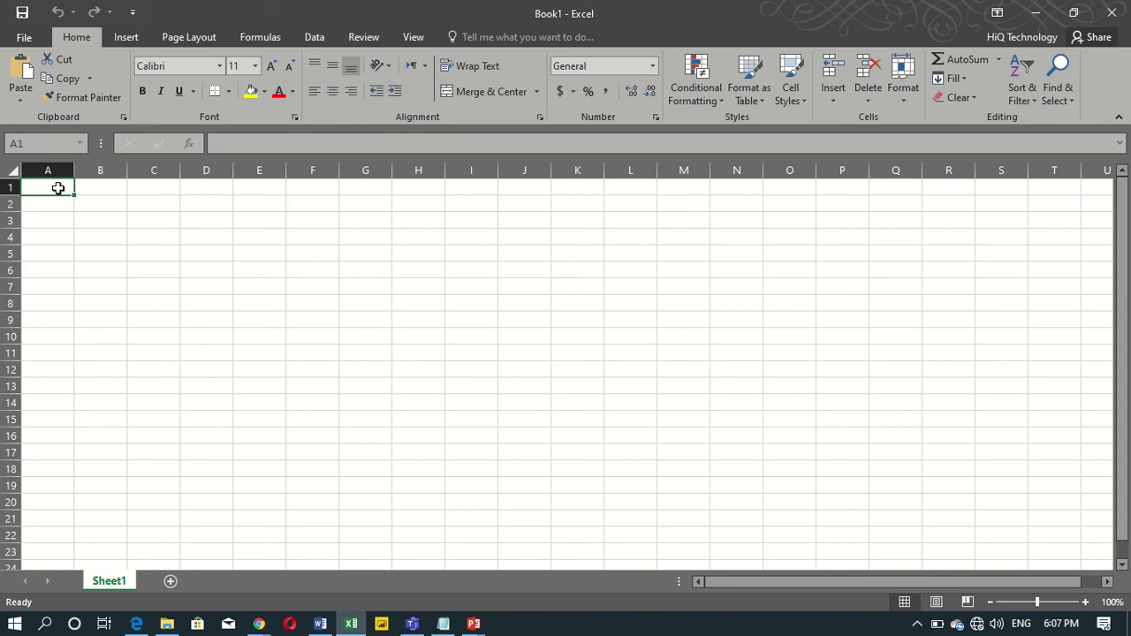
click(104, 201)
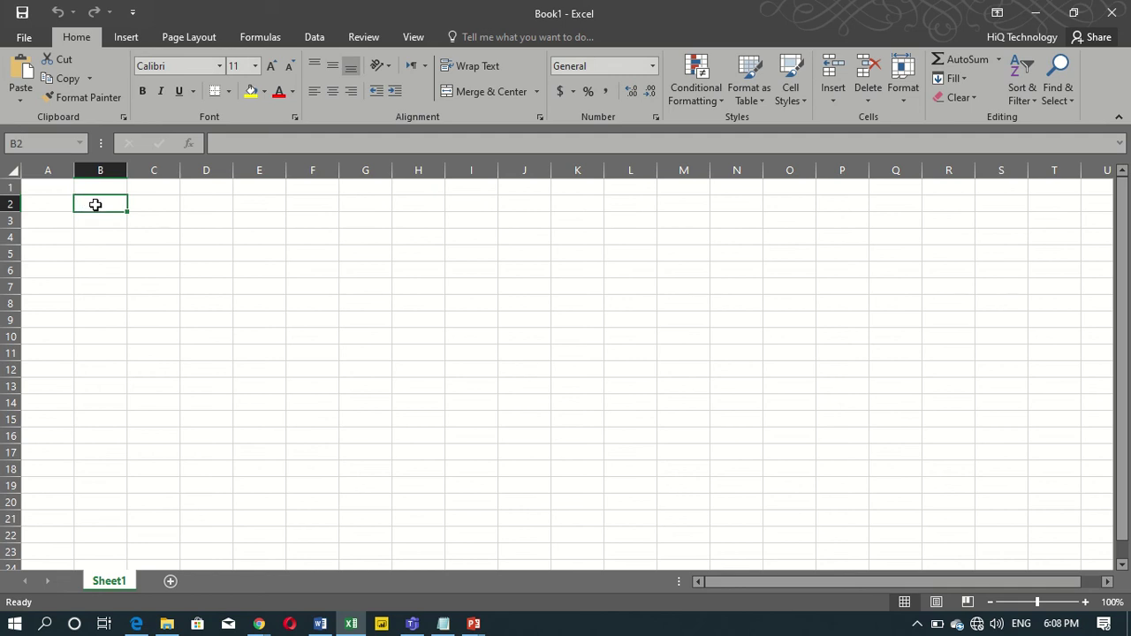
click(147, 235)
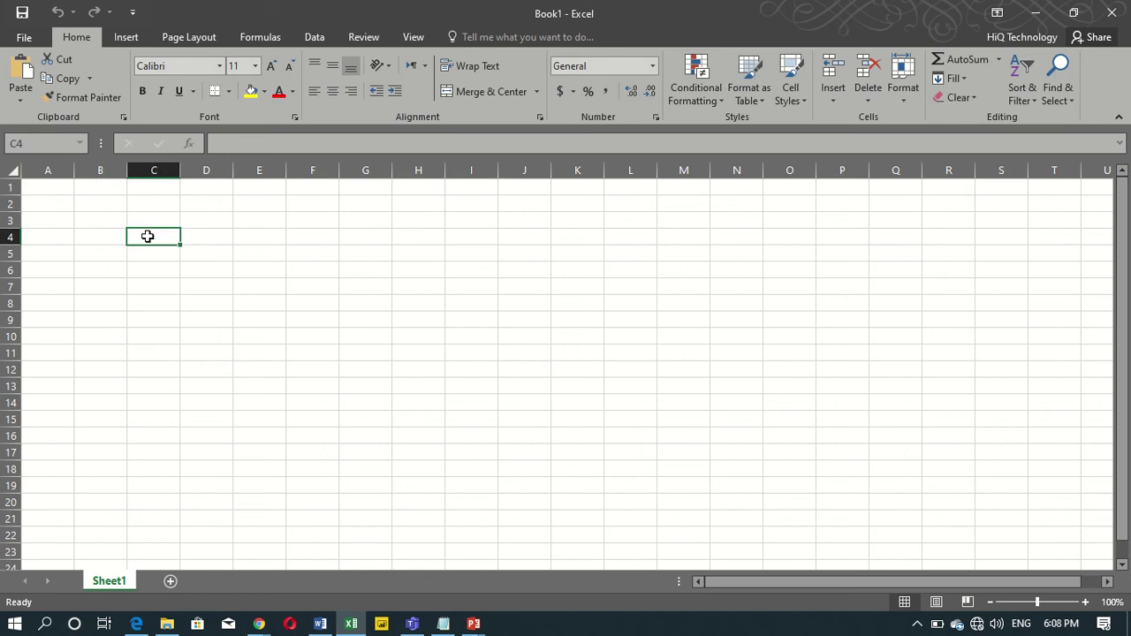
click(96, 235)
click(105, 205)
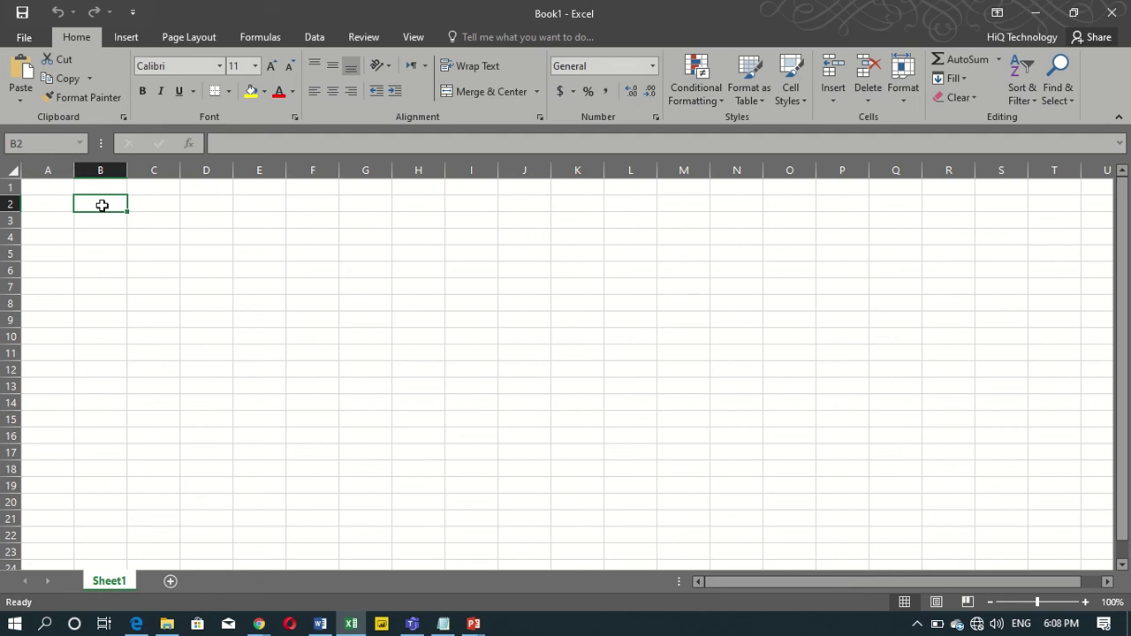
click(37, 146)
click(140, 265)
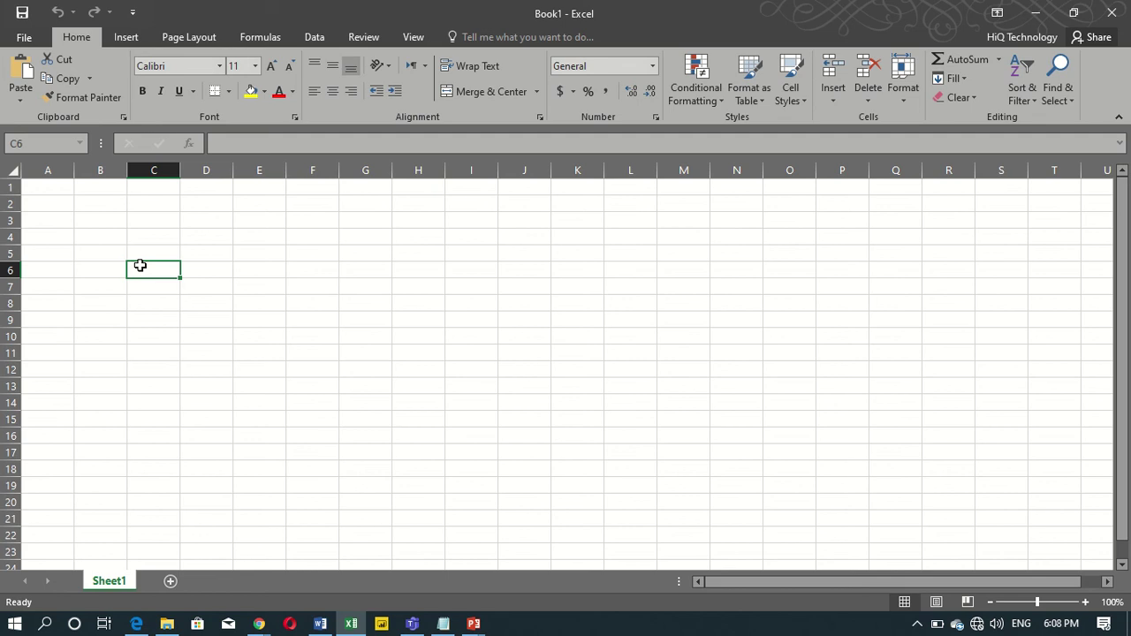
click(97, 218)
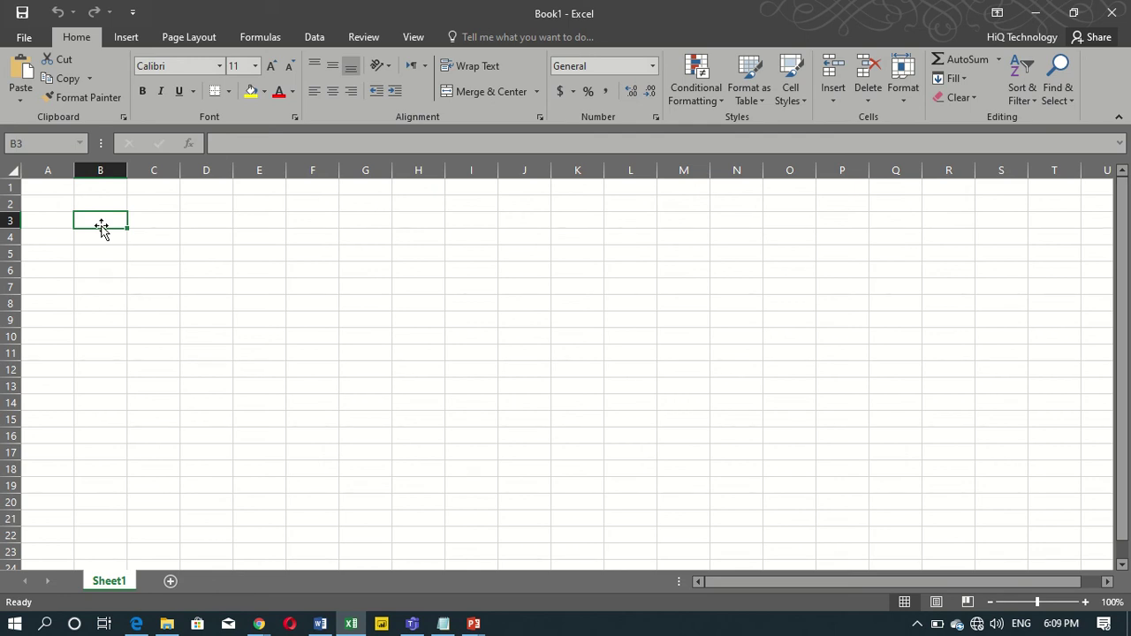
Enter the first name in B3 and type the surname into B4.
text(Afeez)
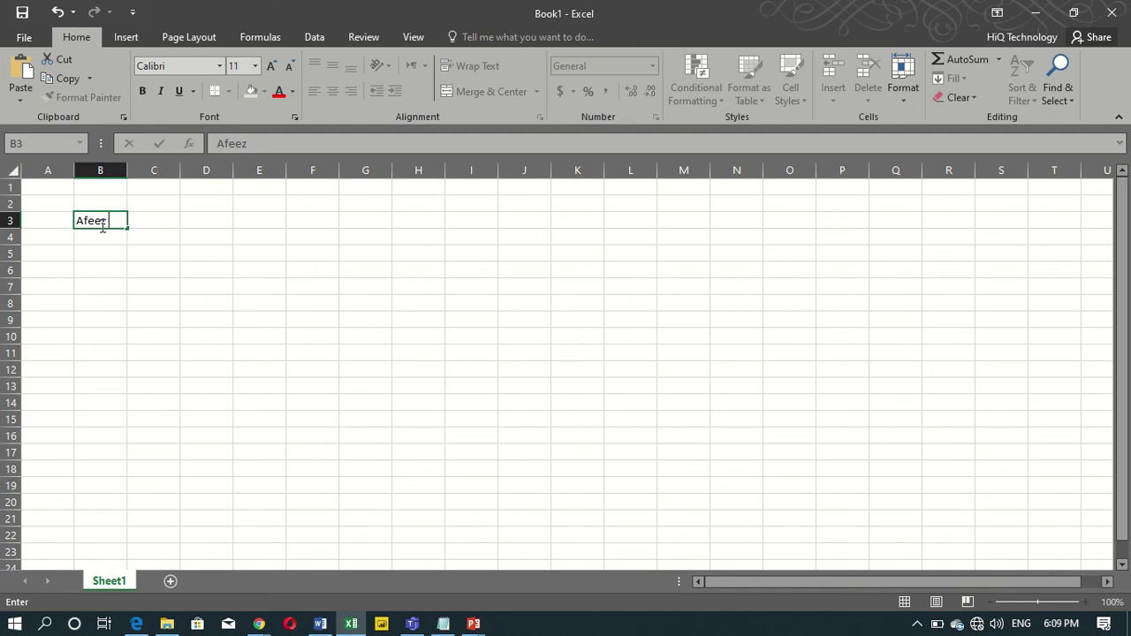
key(Return)
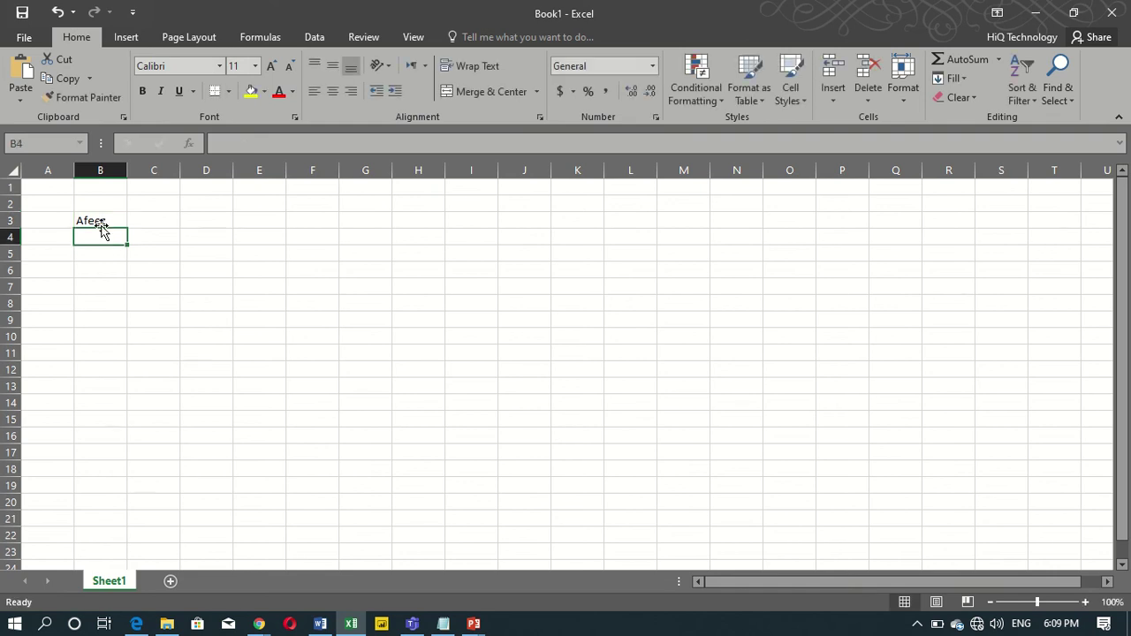
text(Sal)
key(BackSpace)
key(BackSpace)
key(BackSpace)
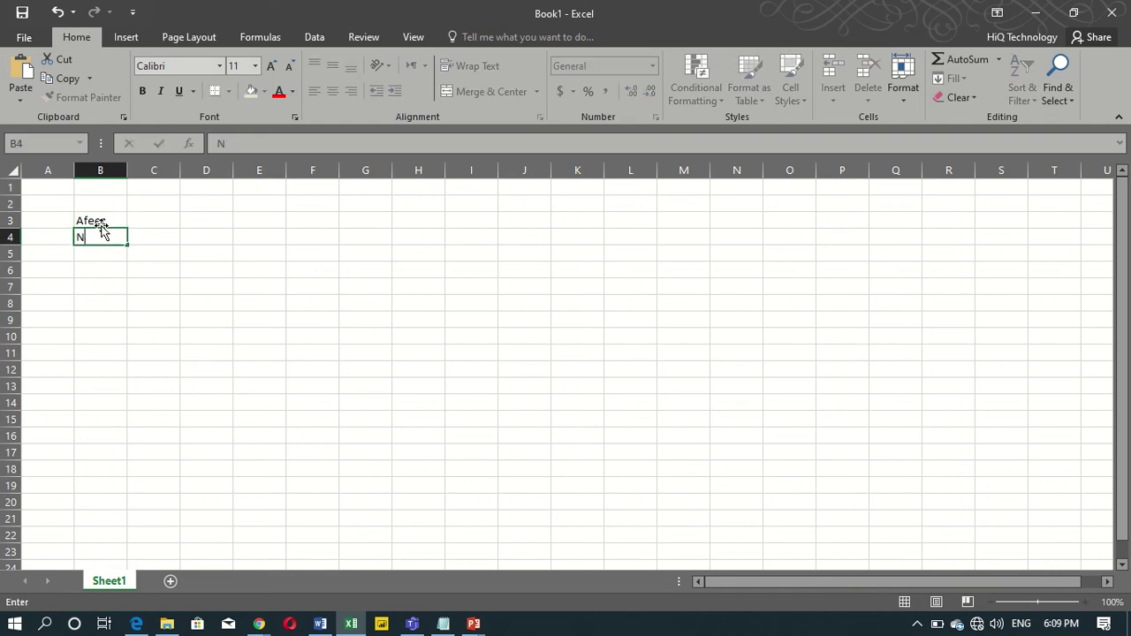
text(Baabtunde)
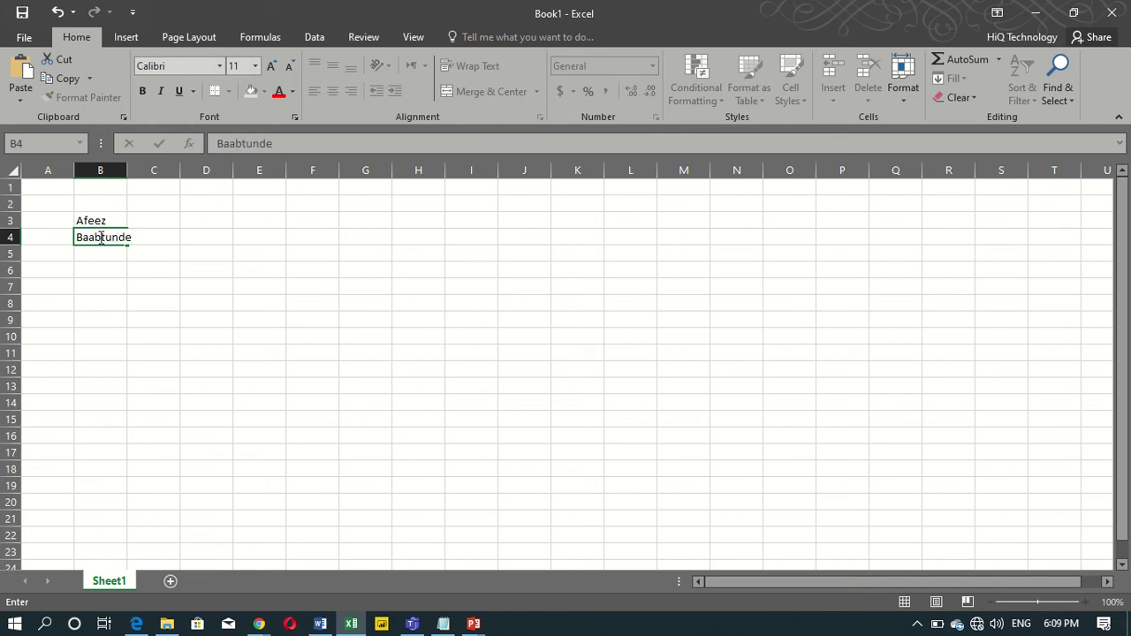
Correct the misspelled surname in B4 and confirm it.
click(101, 237)
key(BackSpace)
key(BackSpace)
text(n)
key(BackSpace)
text(ra)
key(BackSpace)
key(BackSpace)
text(b)
key(BackSpace)
text(ba)
key(Return)
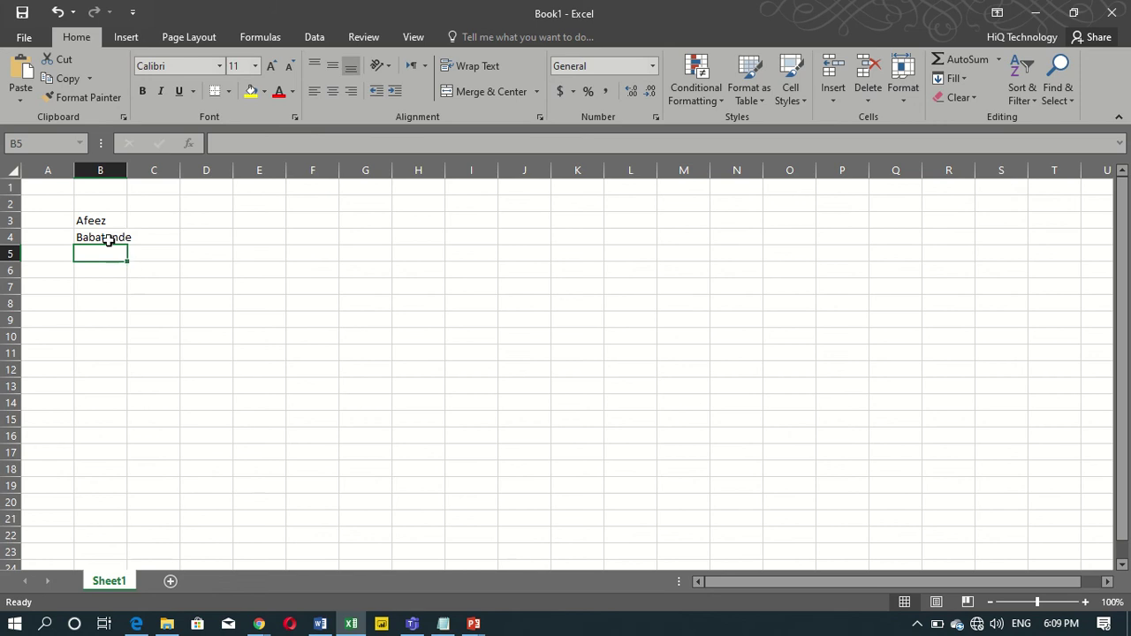
click(104, 237)
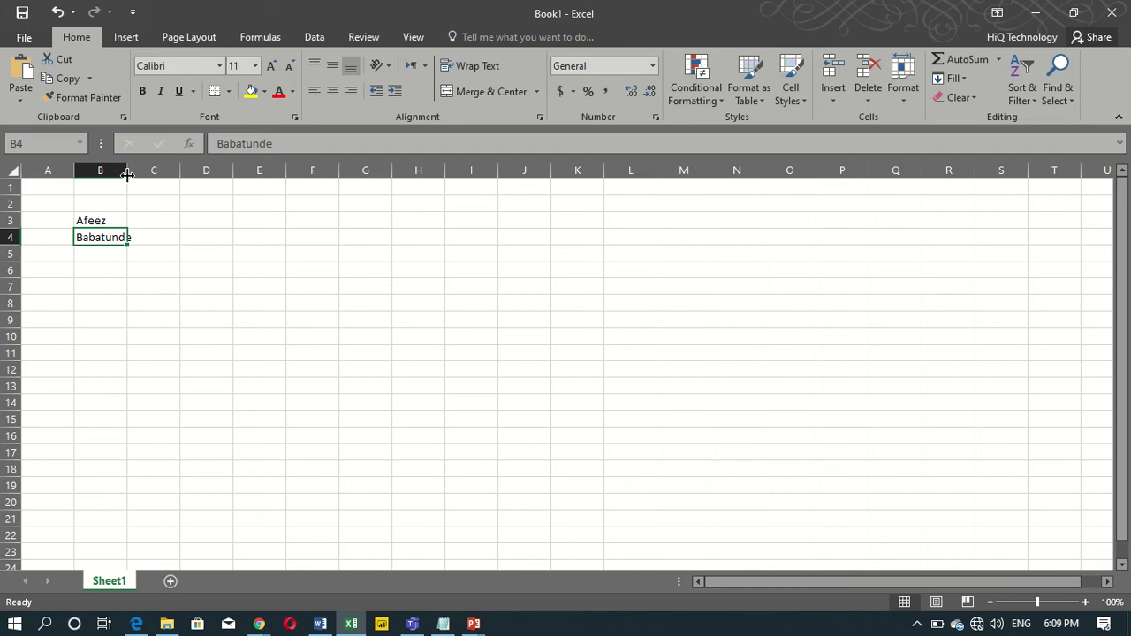
AutoFit and widen column B, and enter 1000 in B6 and 2000 in B7.
double_click(127, 173)
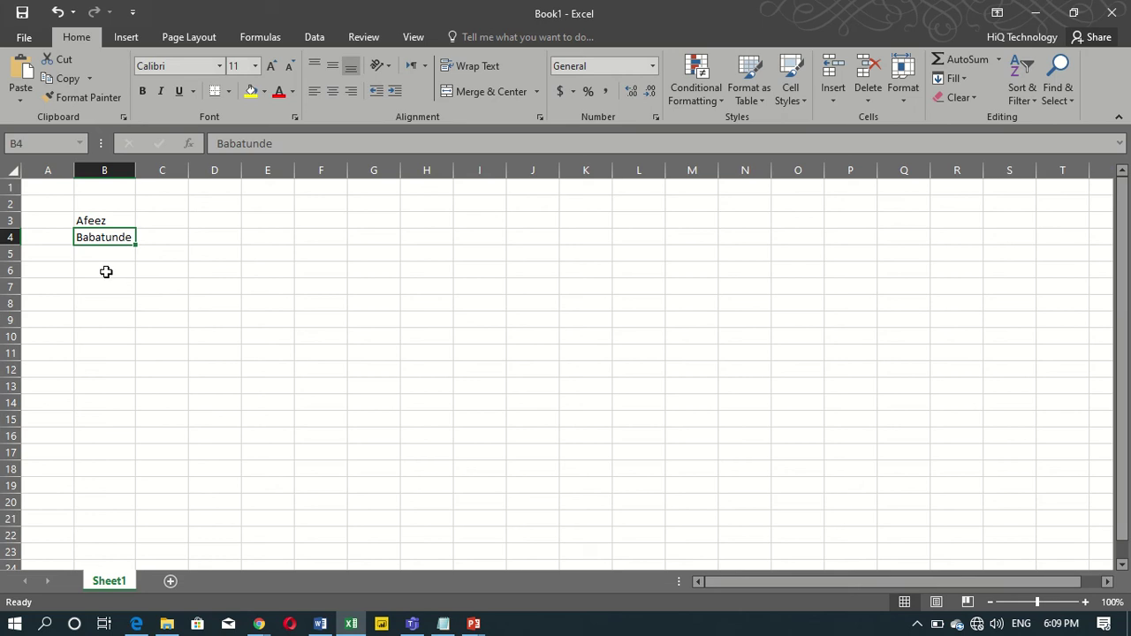
click(106, 272)
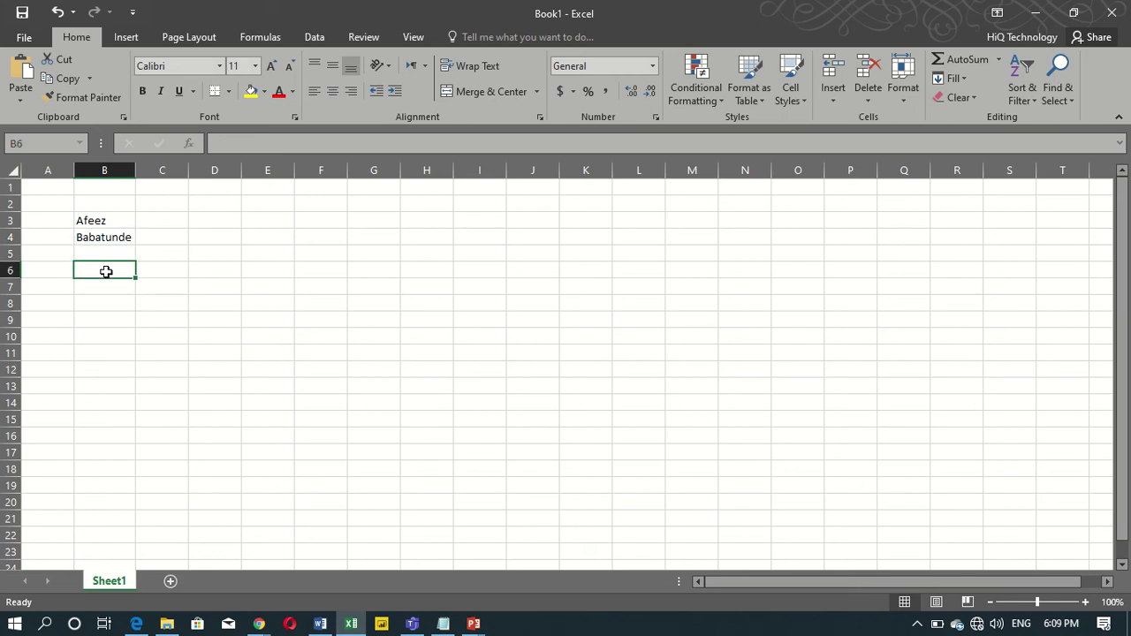
text(1000)
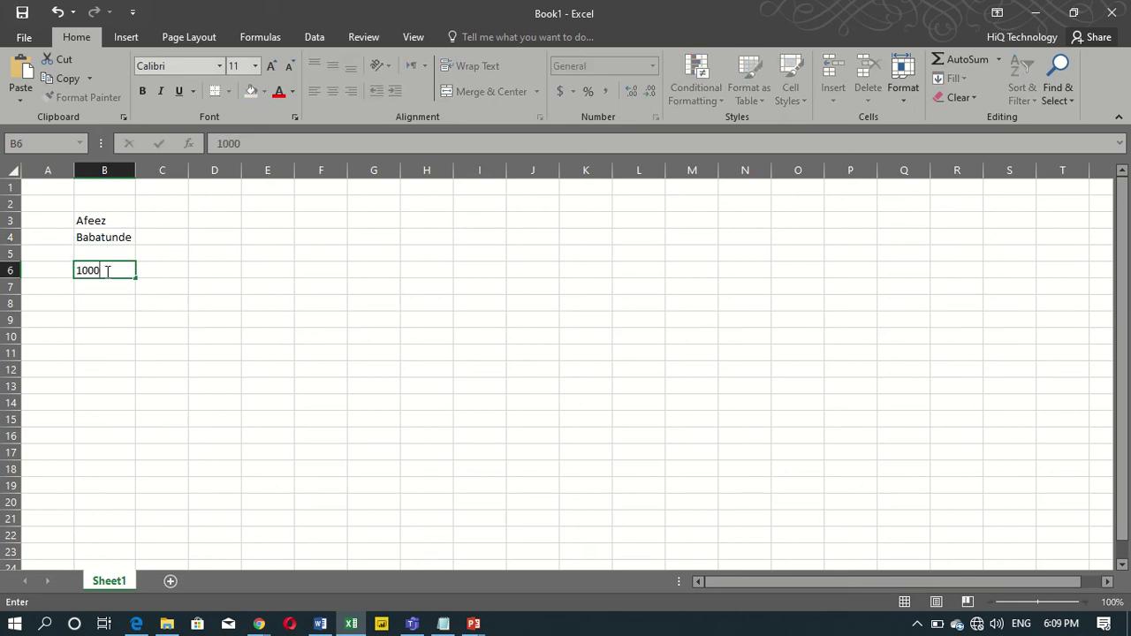
key(Return)
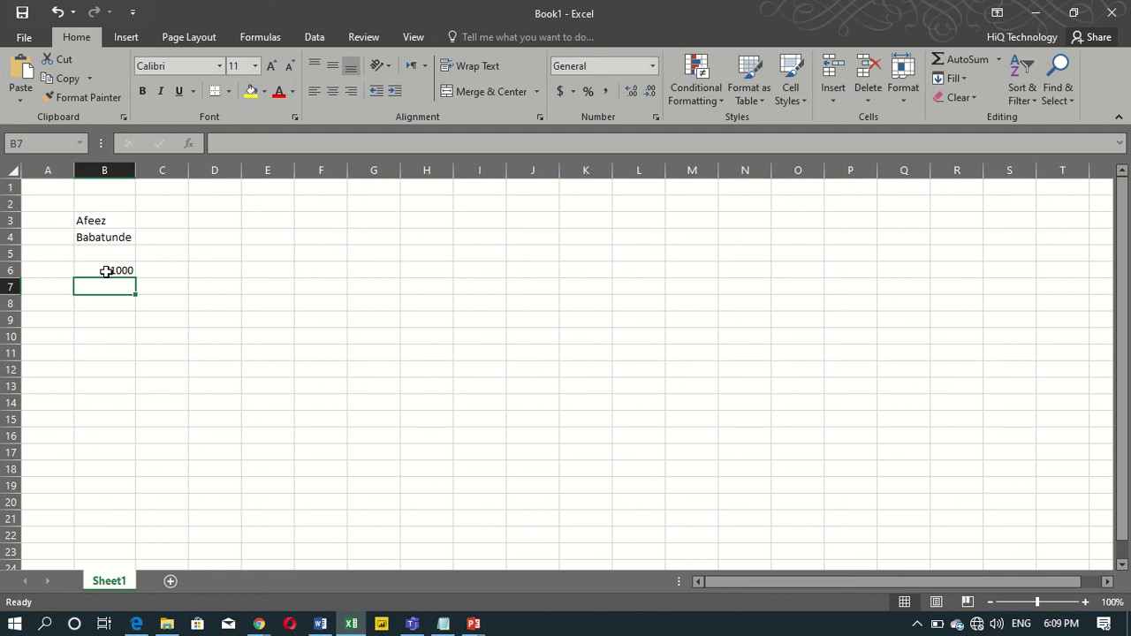
text(2000)
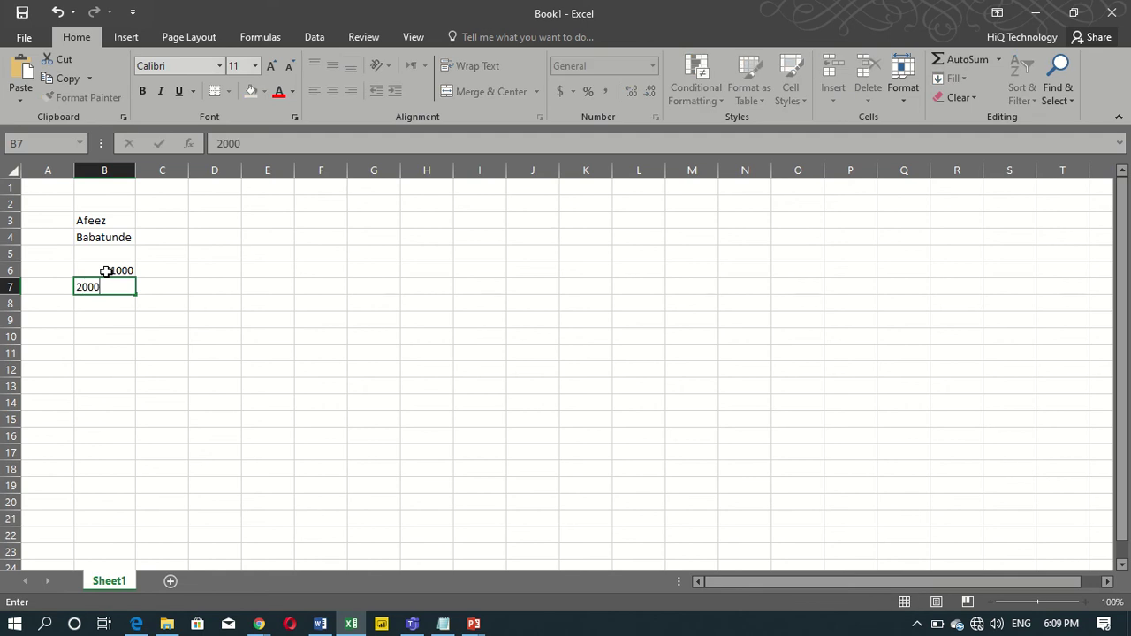
key(Return)
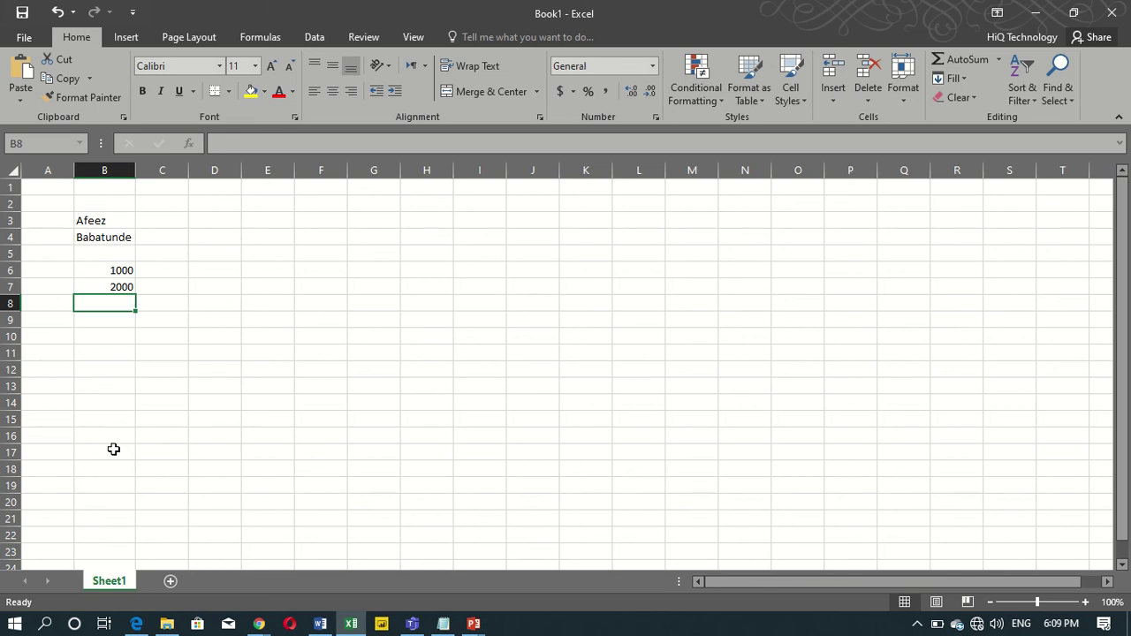
drag(133, 170, 195, 179)
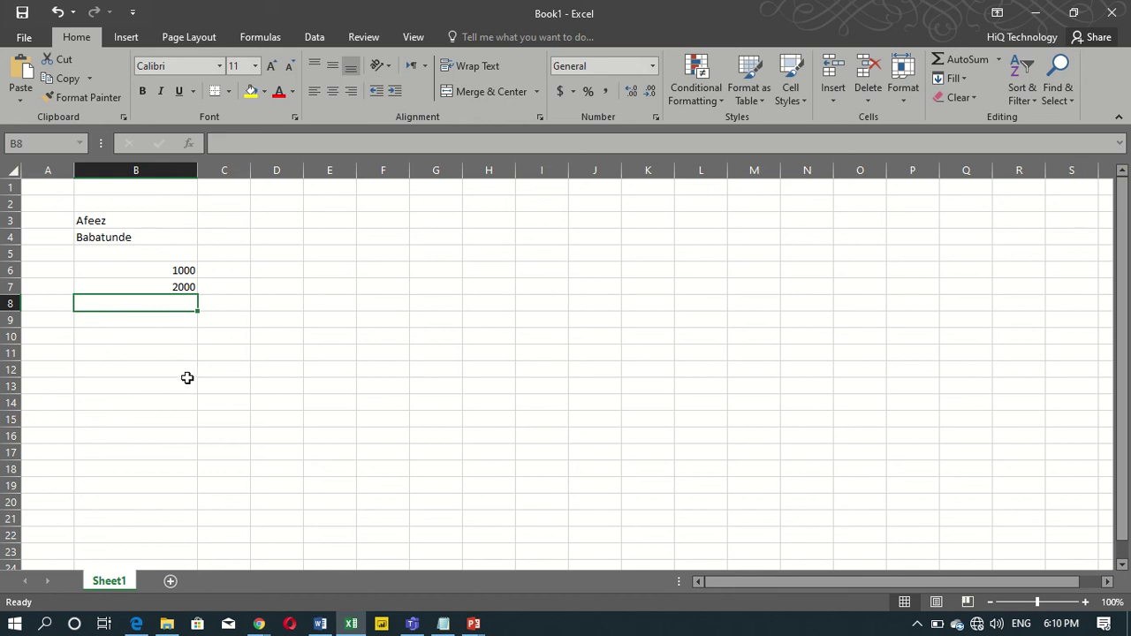
Enter the large figure in B9, accidentally typing a letter O in it.
click(142, 323)
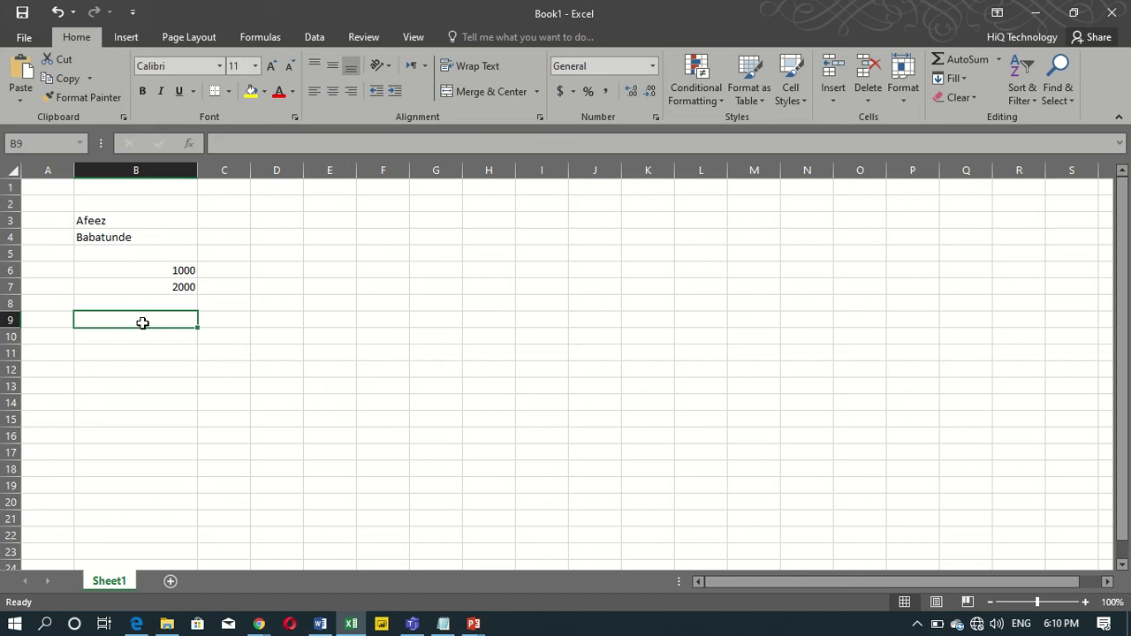
text(10000)
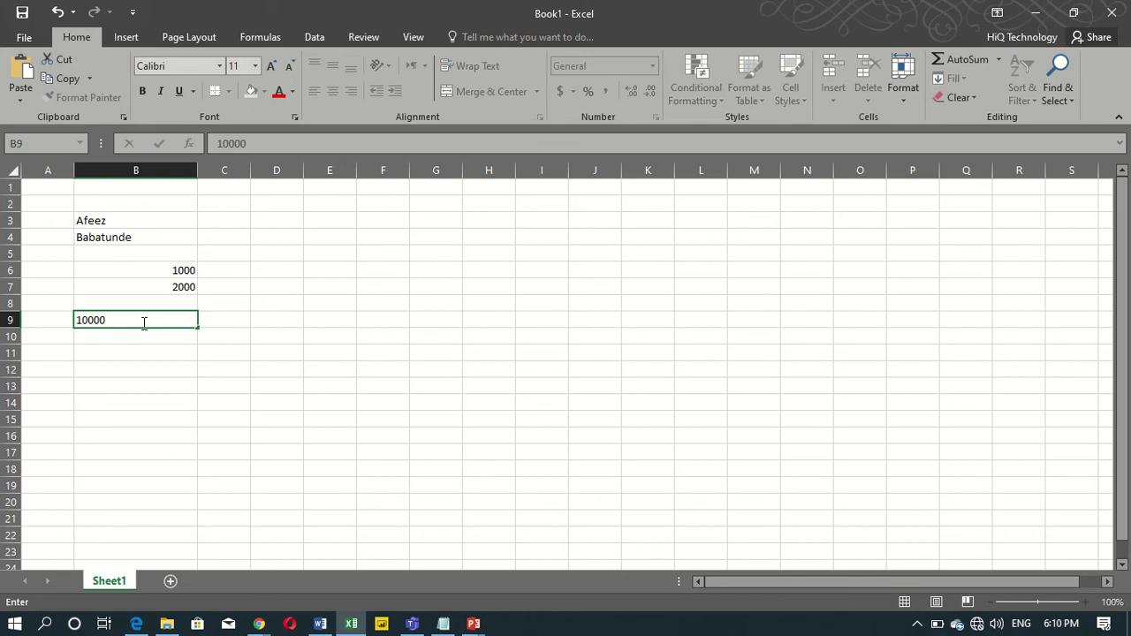
text(O)
text(0)
key(Return)
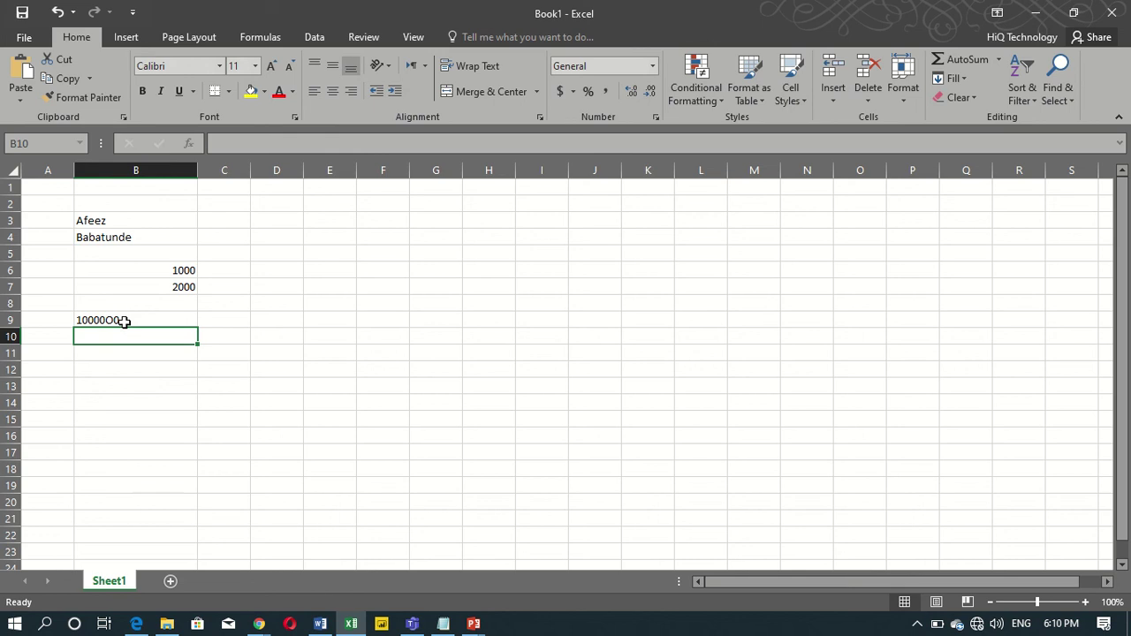
Replace the letter O in B9 with a zero so it reads 1000000.
click(125, 321)
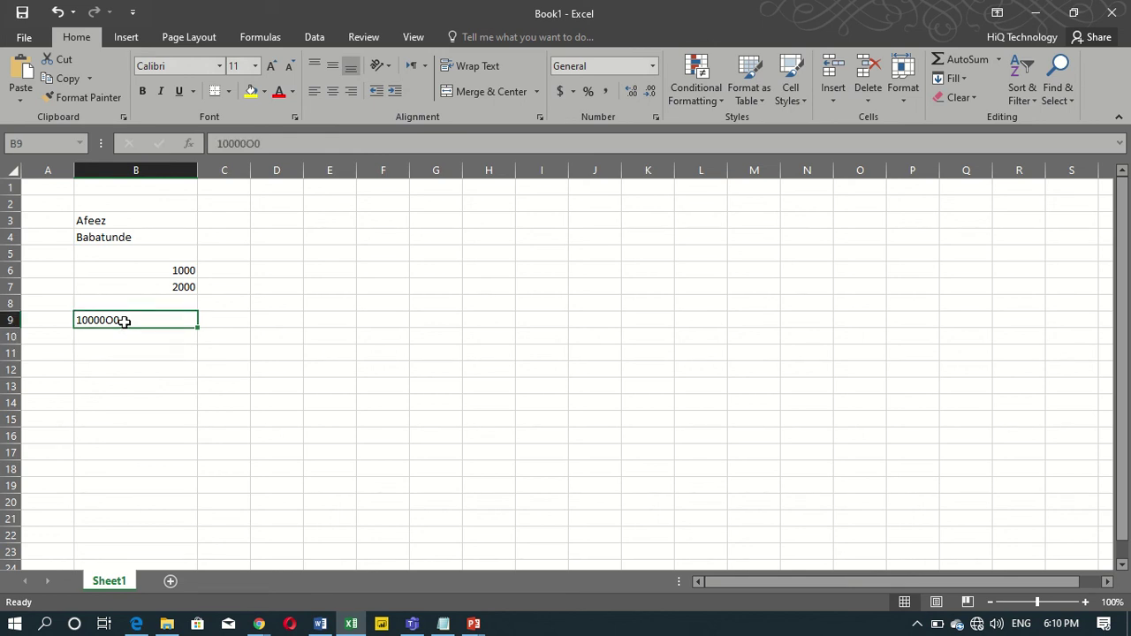
double_click(124, 322)
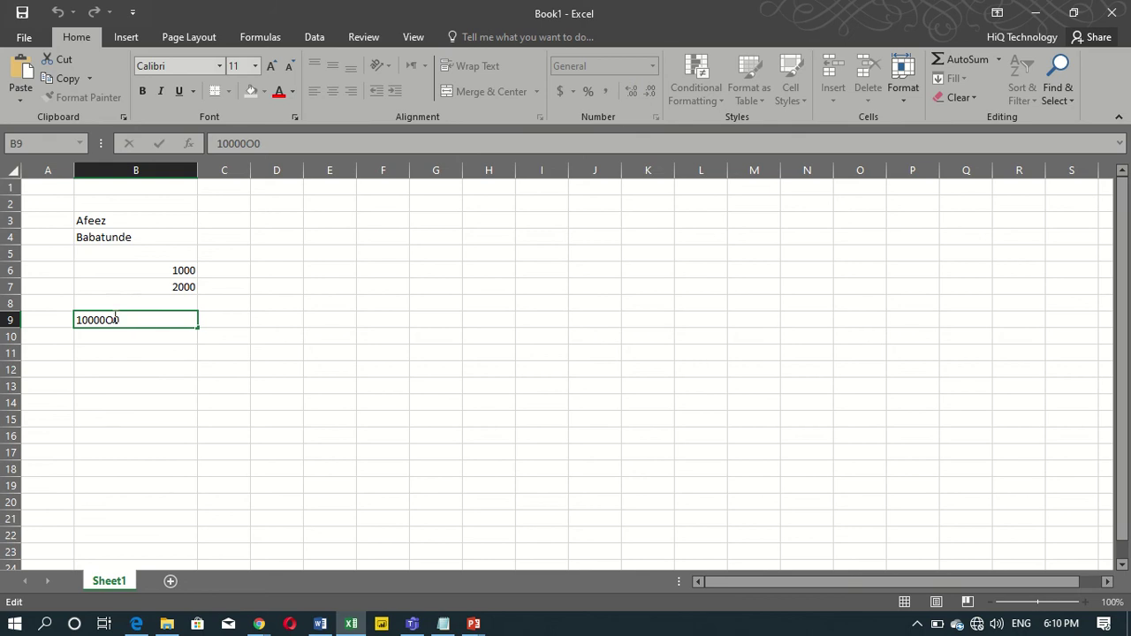
key(BackSpace)
text(0)
key(Return)
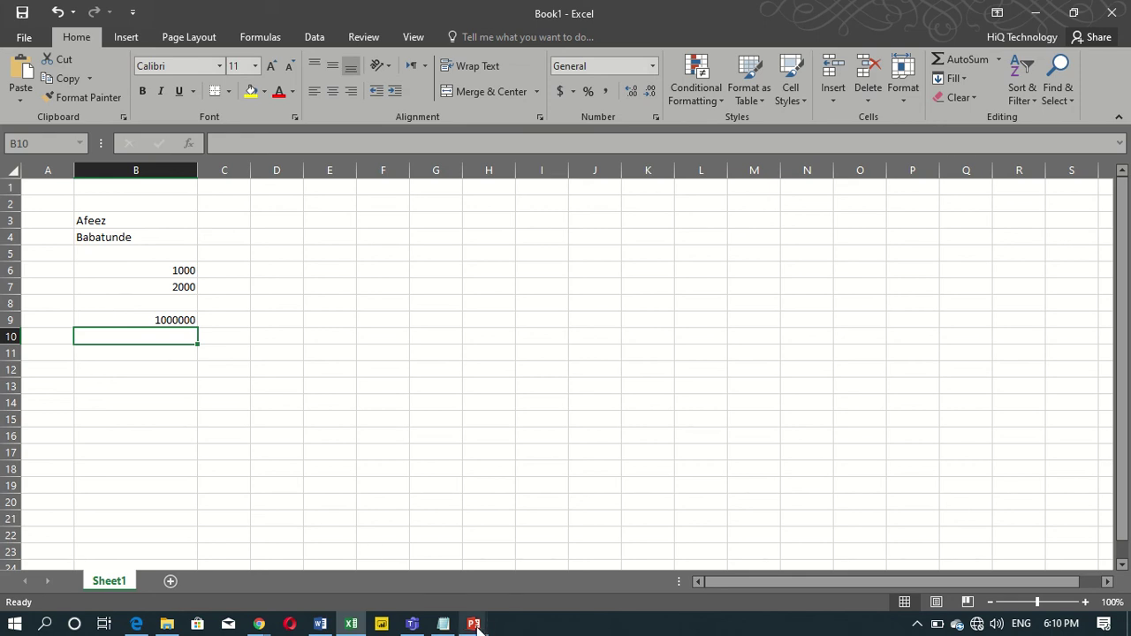
mouse_move(476, 625)
mouse_move(367, 534)
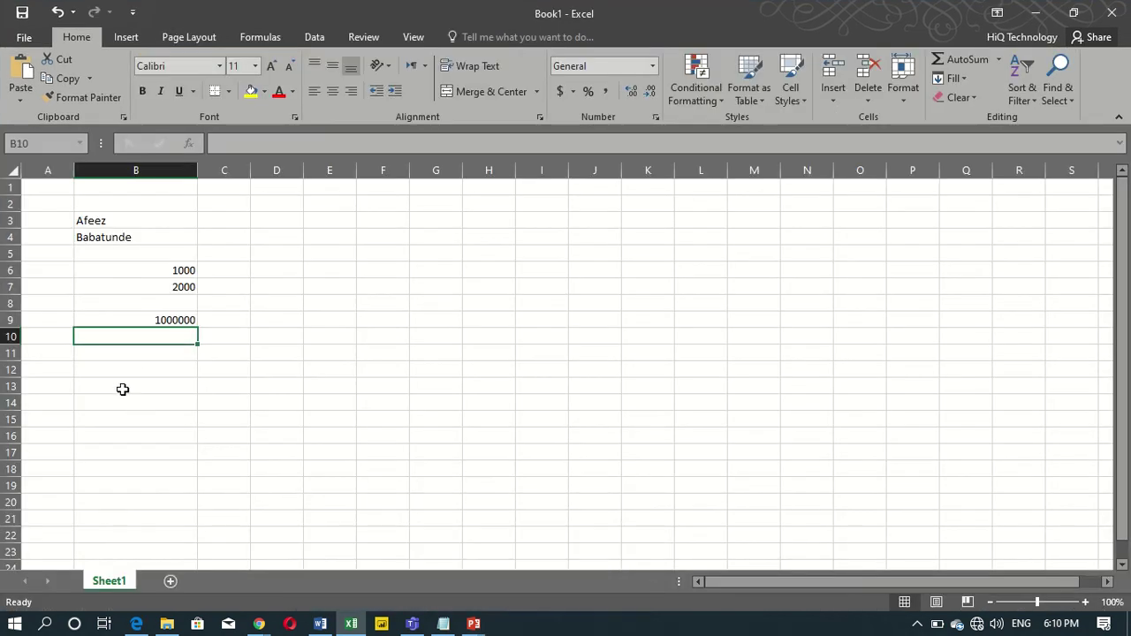
Enter 2/04/2020 in B11 and 25/05/2020 in B12, then select B12.
click(95, 351)
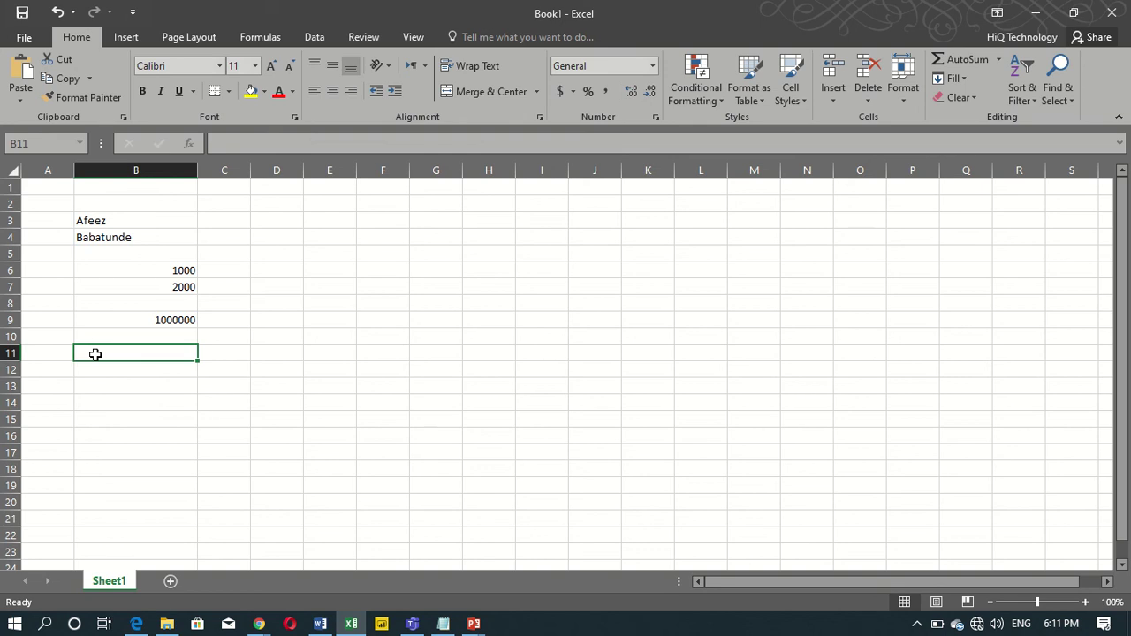
text(2)
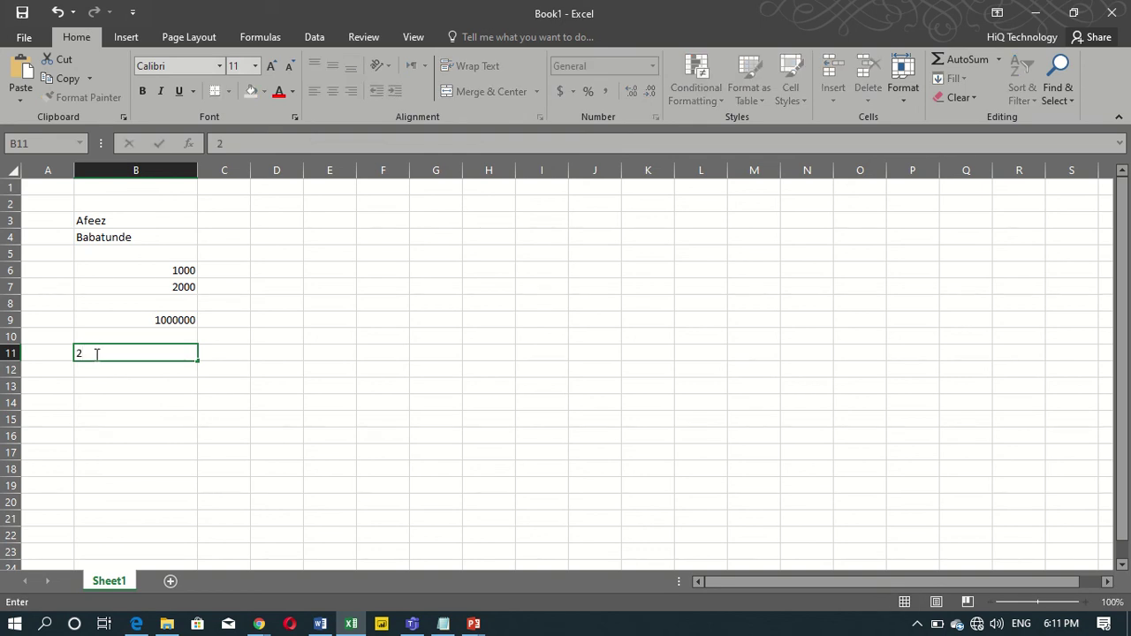
text(/04/2020)
key(Return)
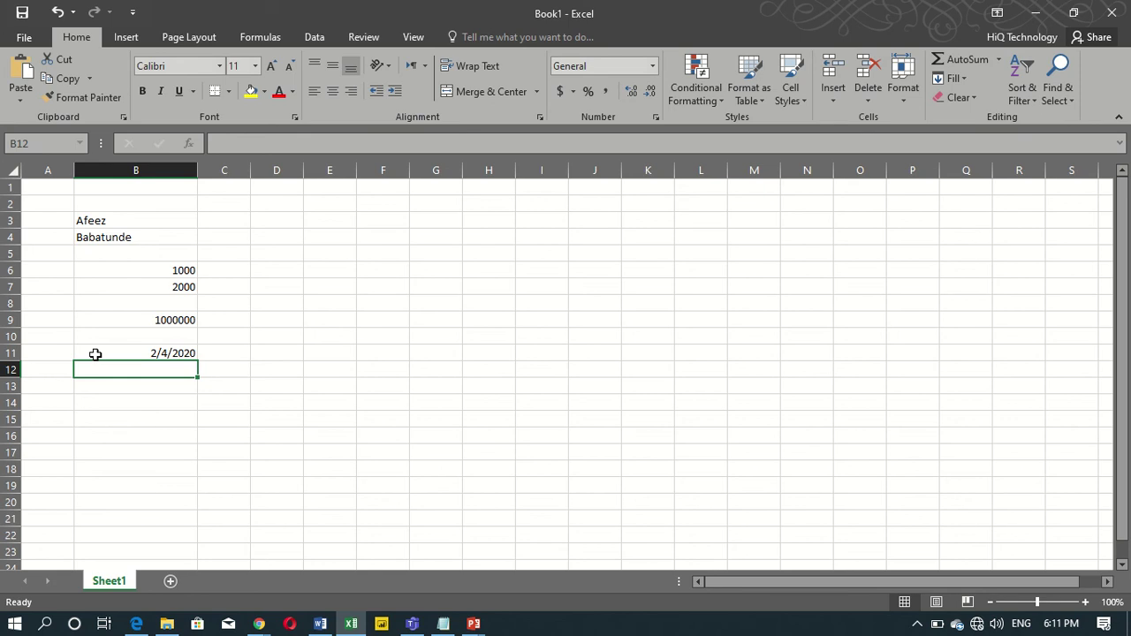
text(25)
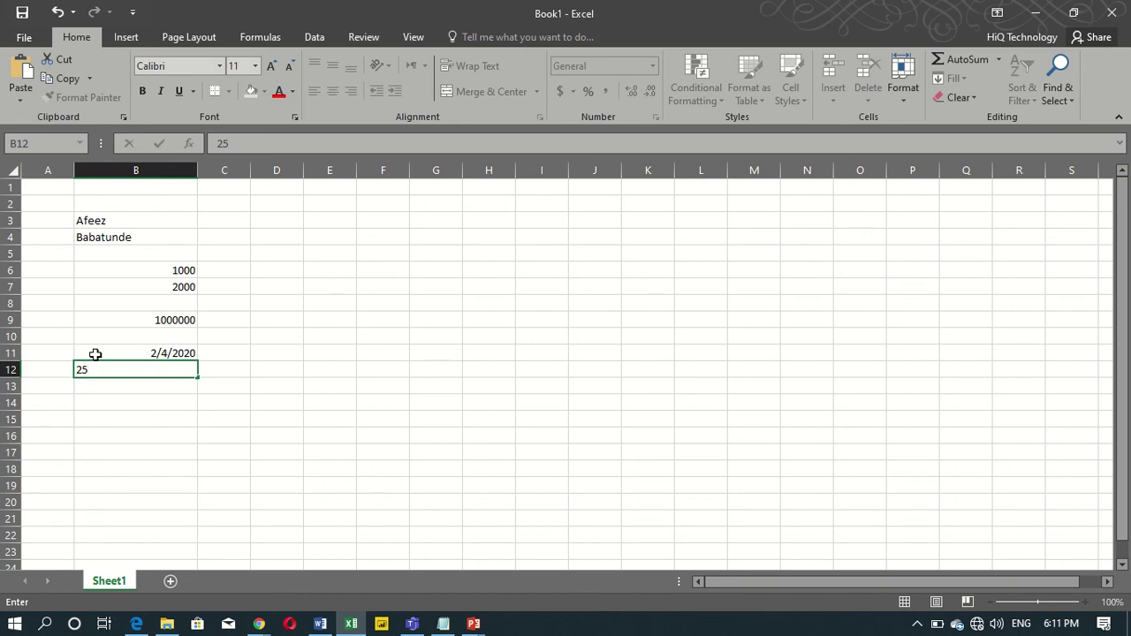
text(/05/2020)
key(Return)
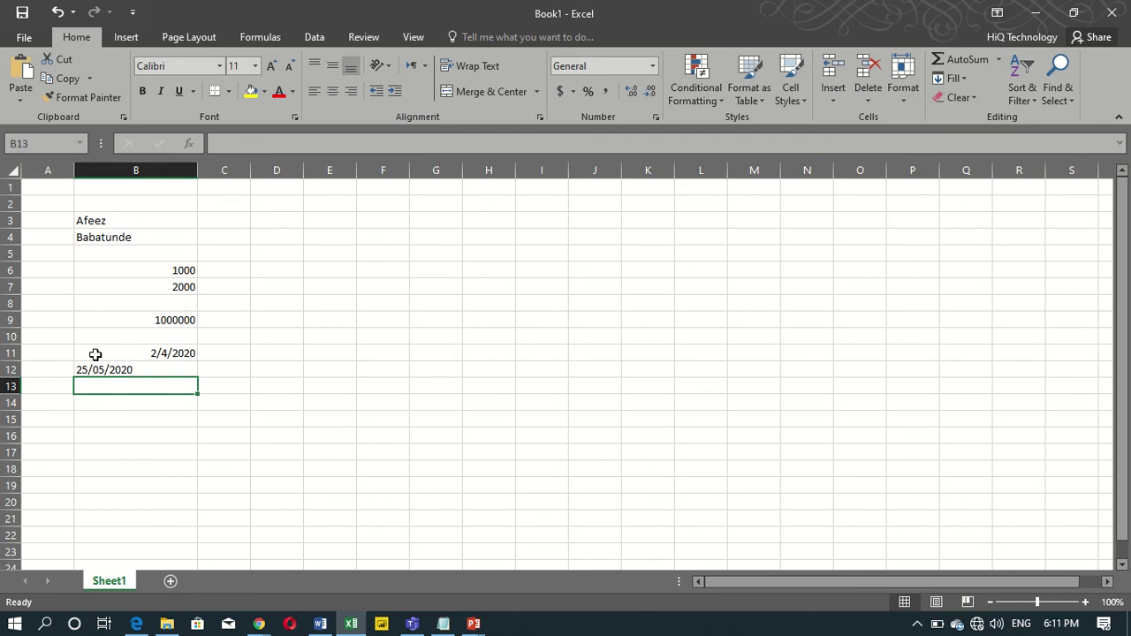
click(153, 371)
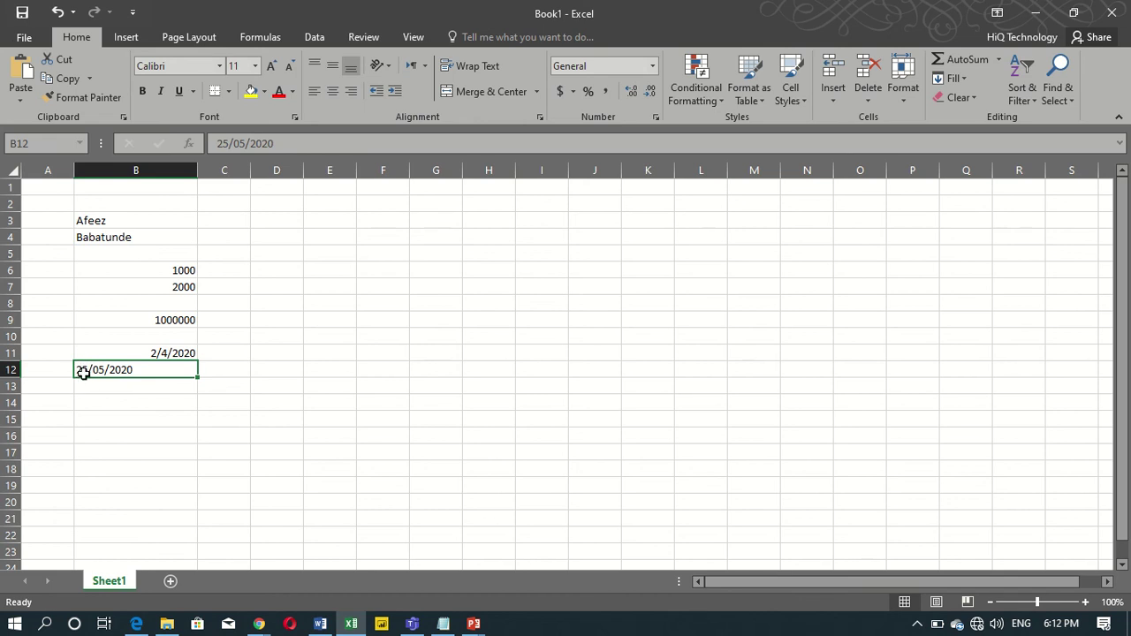
click(133, 353)
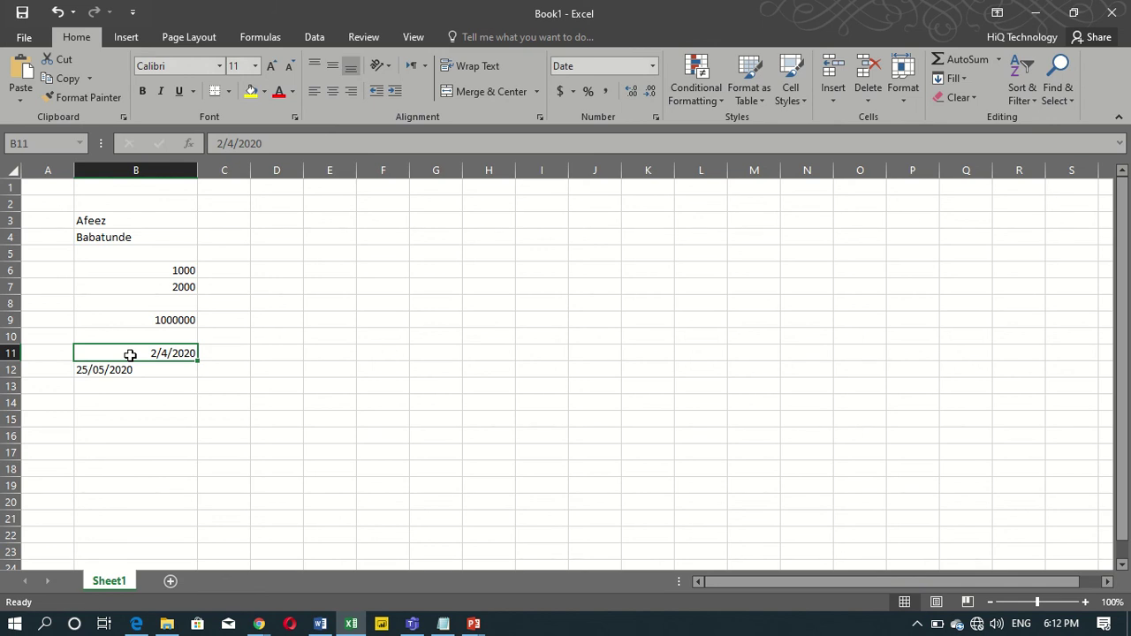
click(166, 381)
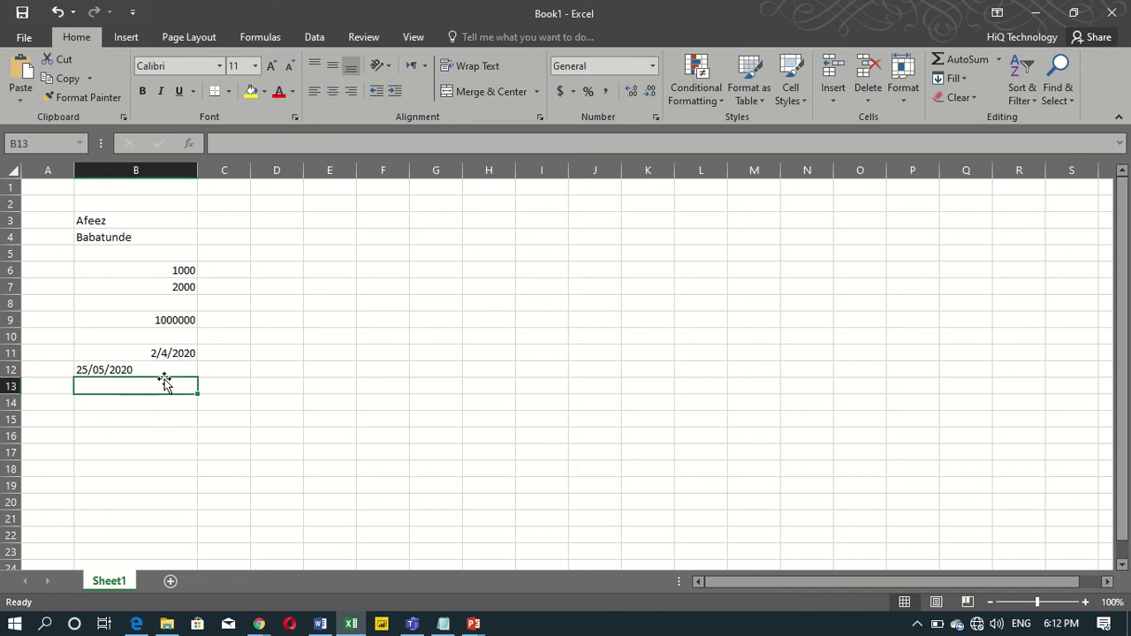
click(166, 352)
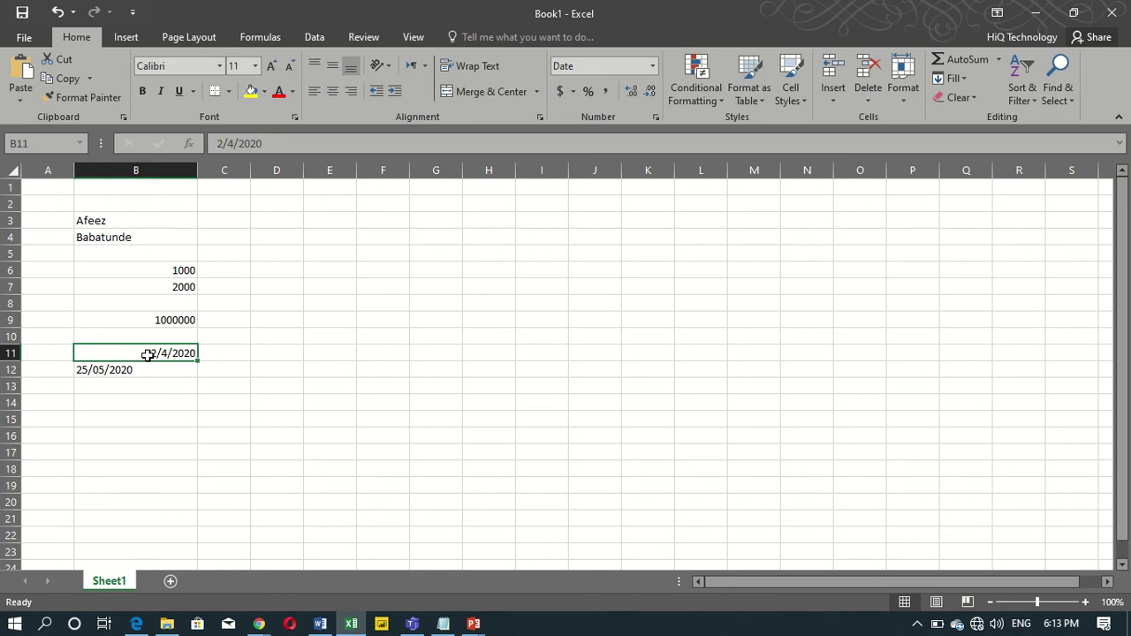
click(142, 389)
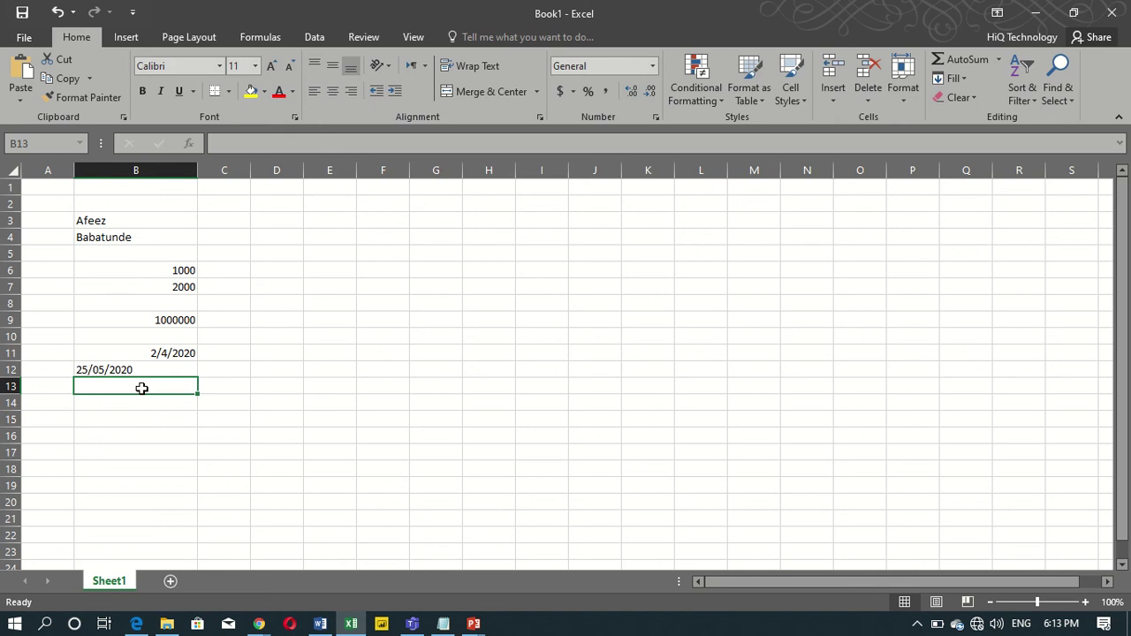
Type 2-Apr-2020 in B13 and 25-May-2020 in B14.
text(2)
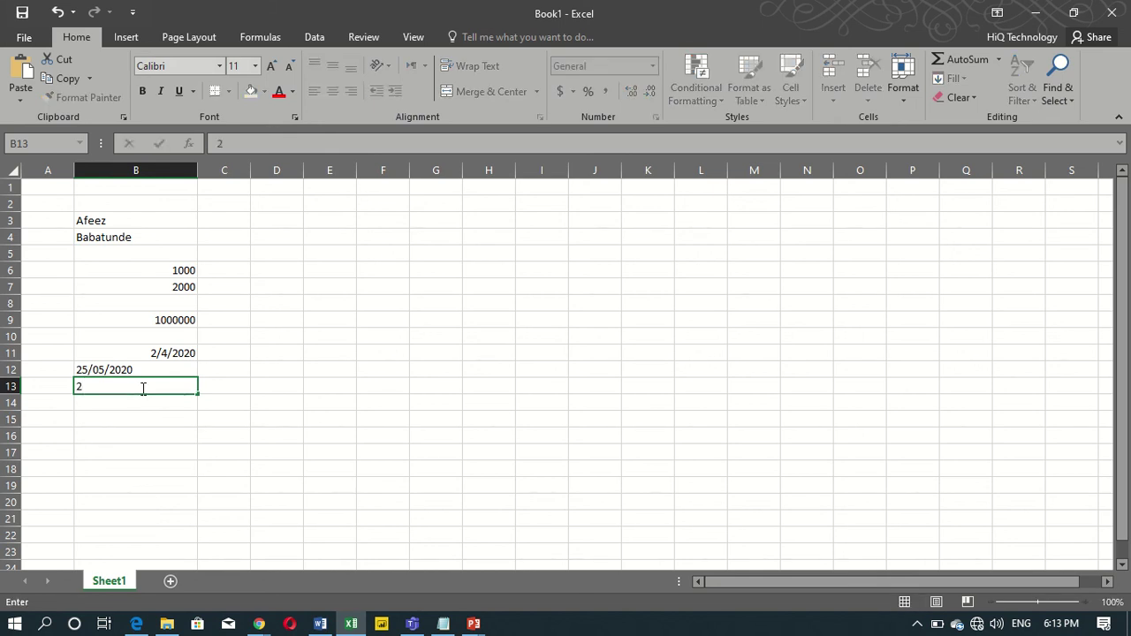
text(-Apr-2020)
key(Return)
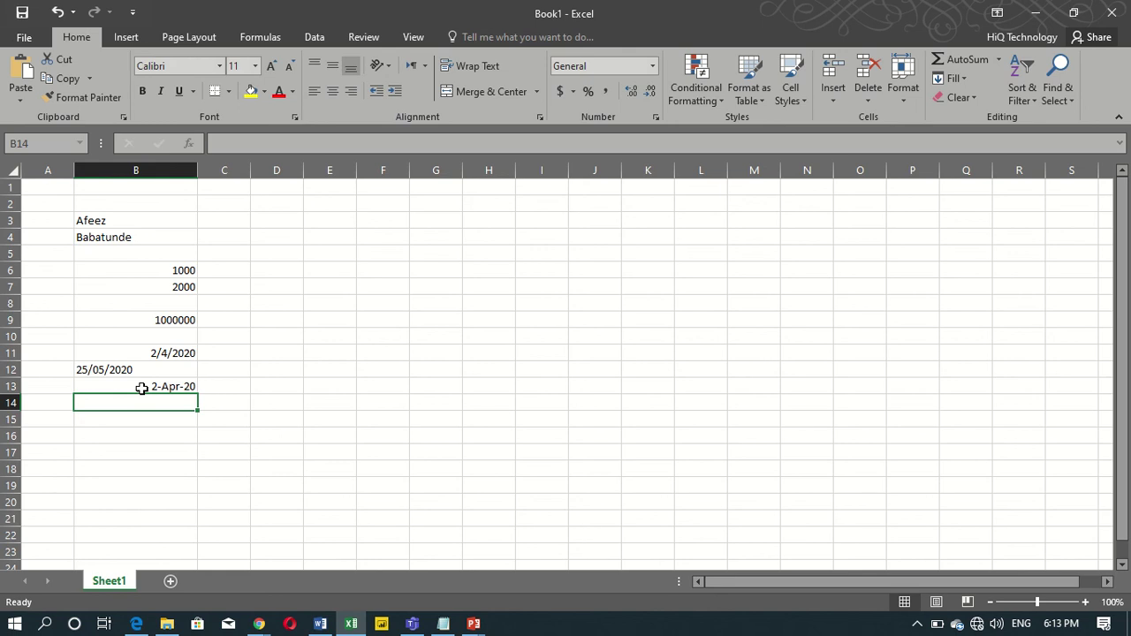
text(25)
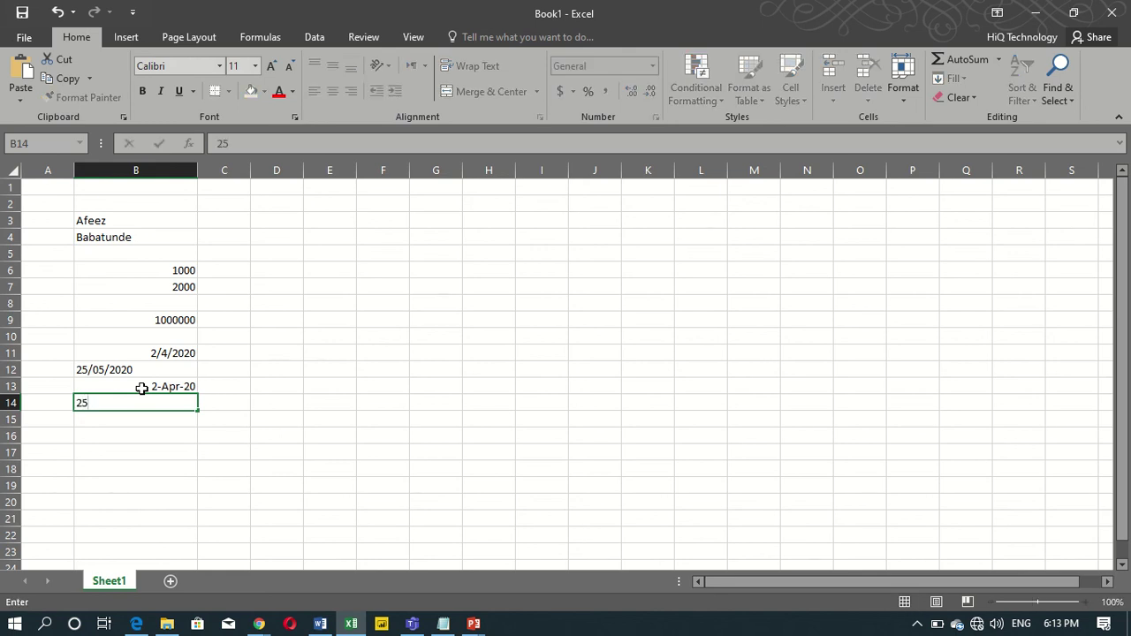
text(-May-2020)
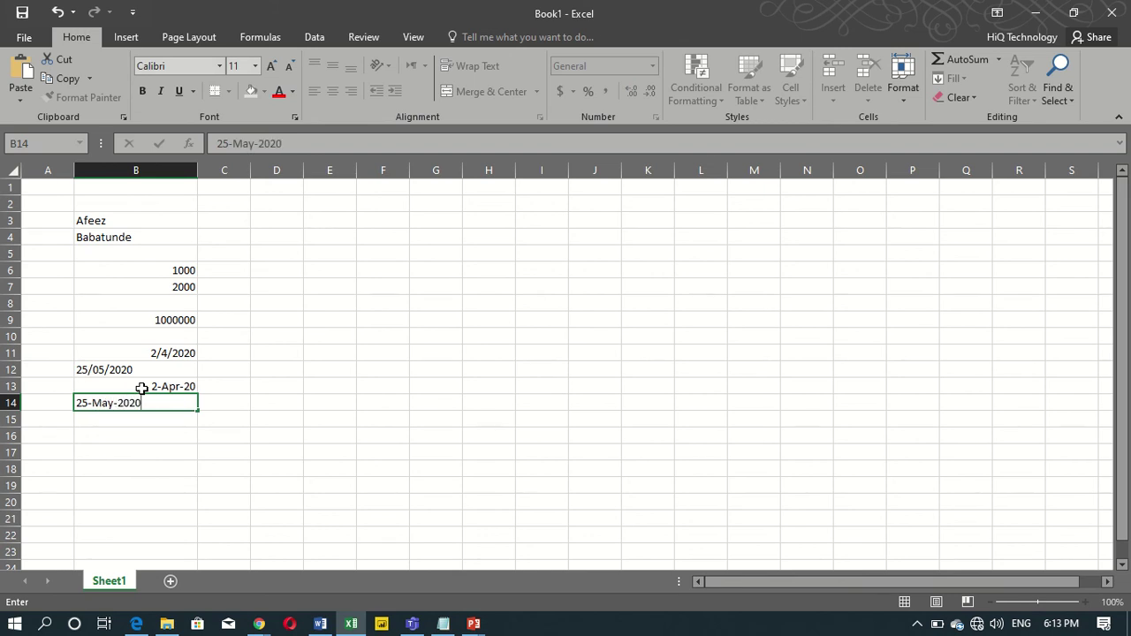
key(Return)
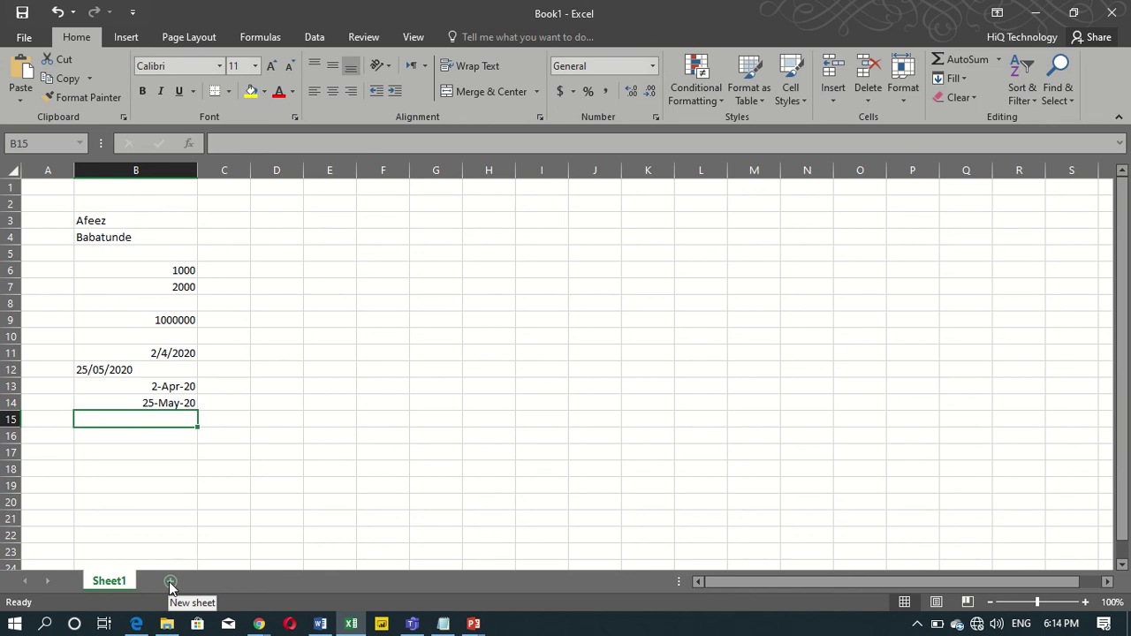
Add four new worksheets and return to the first sheet.
click(169, 584)
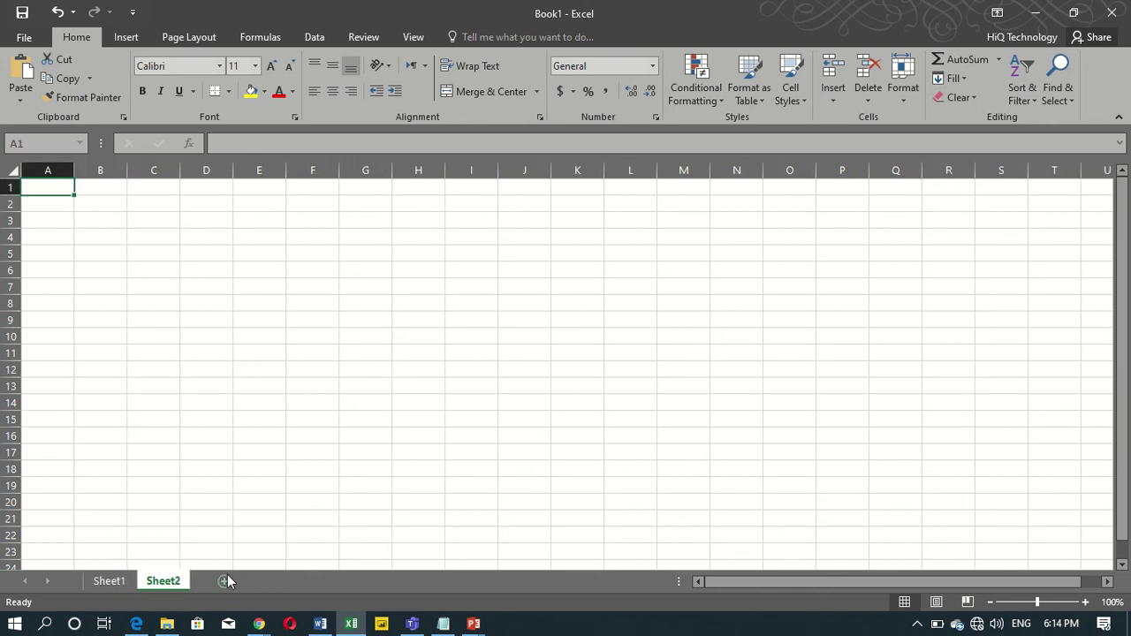
click(224, 580)
click(280, 580)
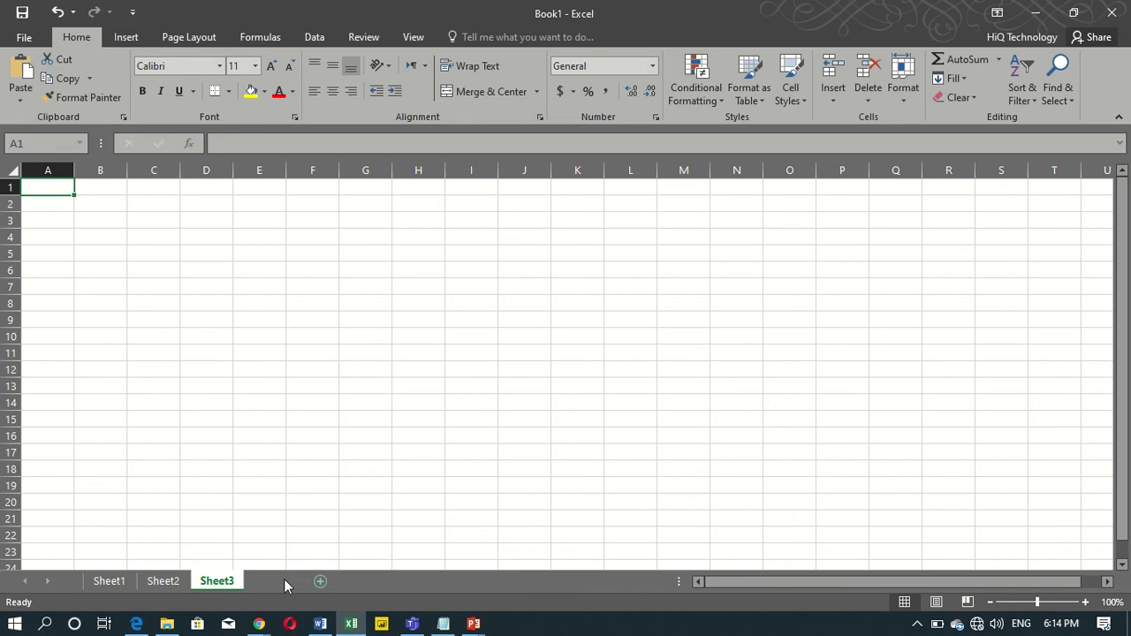
click(331, 581)
click(104, 581)
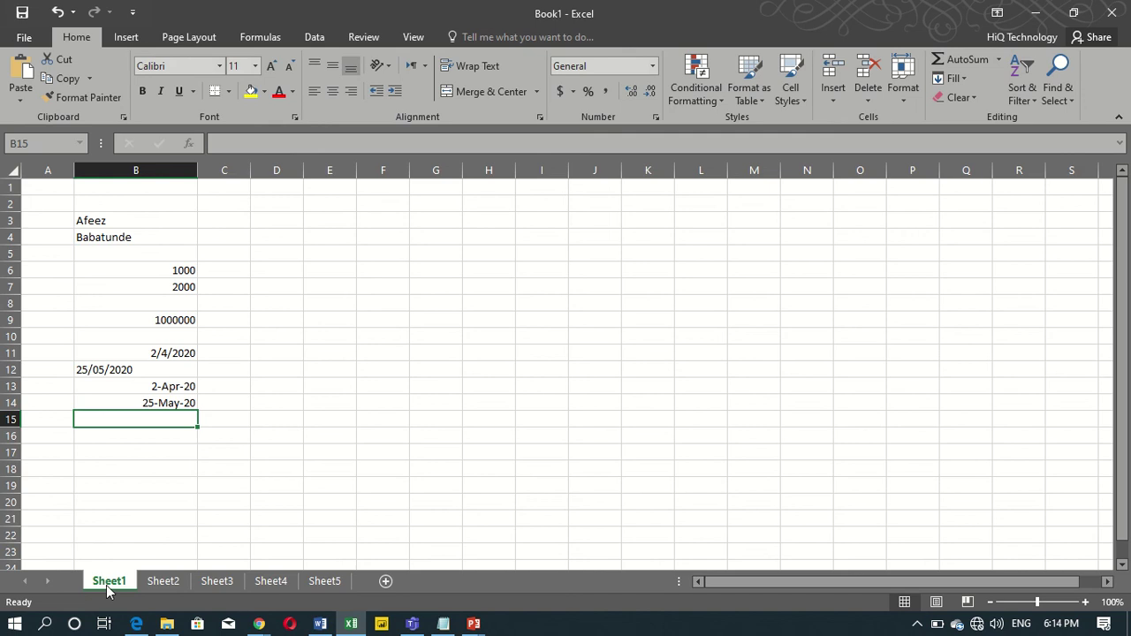
Rename the first three sheets Jan, Feb and Mar.
double_click(106, 585)
text(Jan)
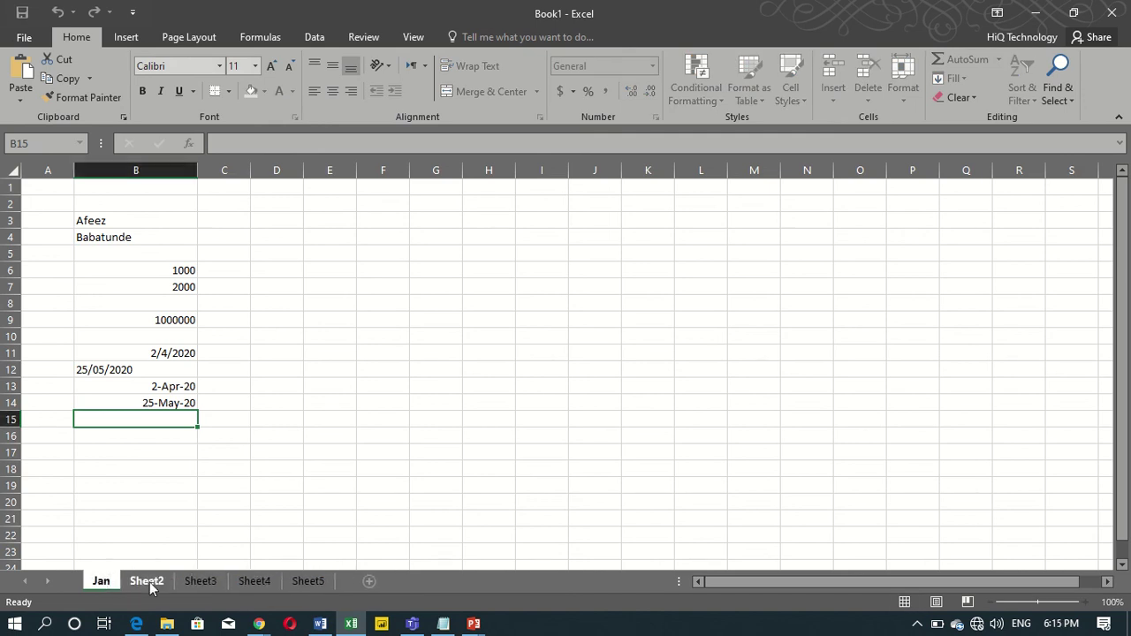
click(147, 581)
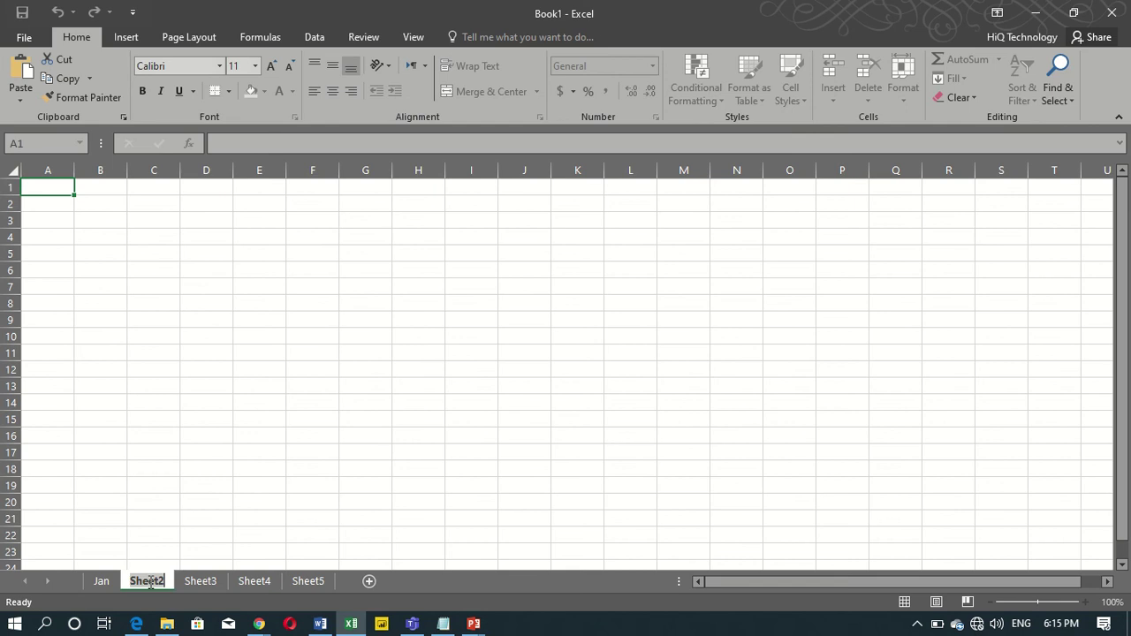
text(Feb)
key(Return)
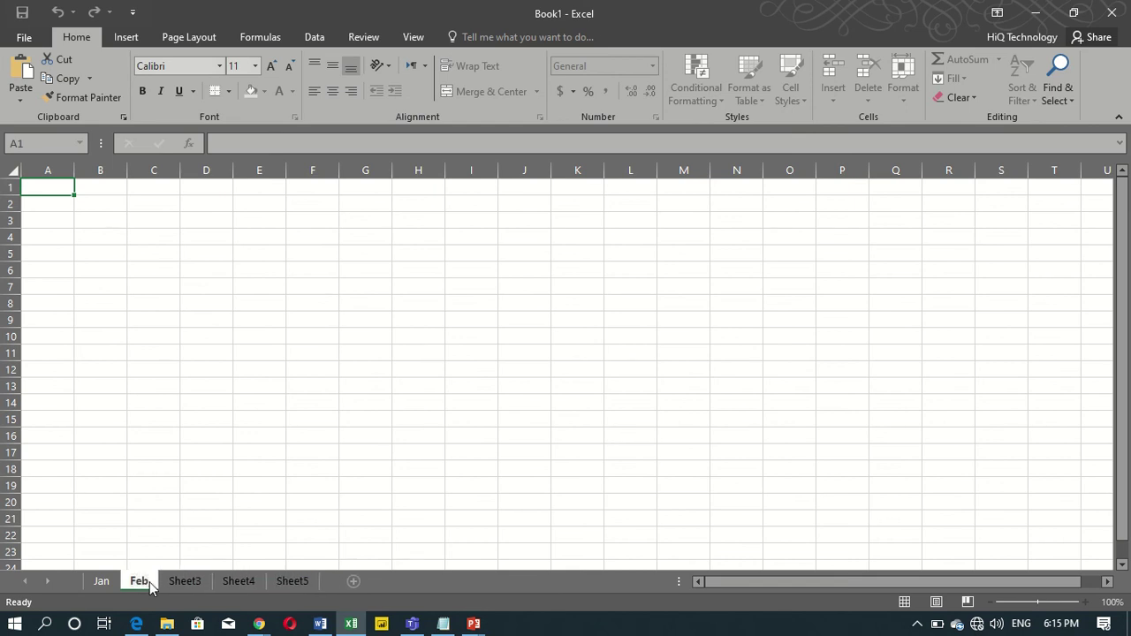
click(187, 582)
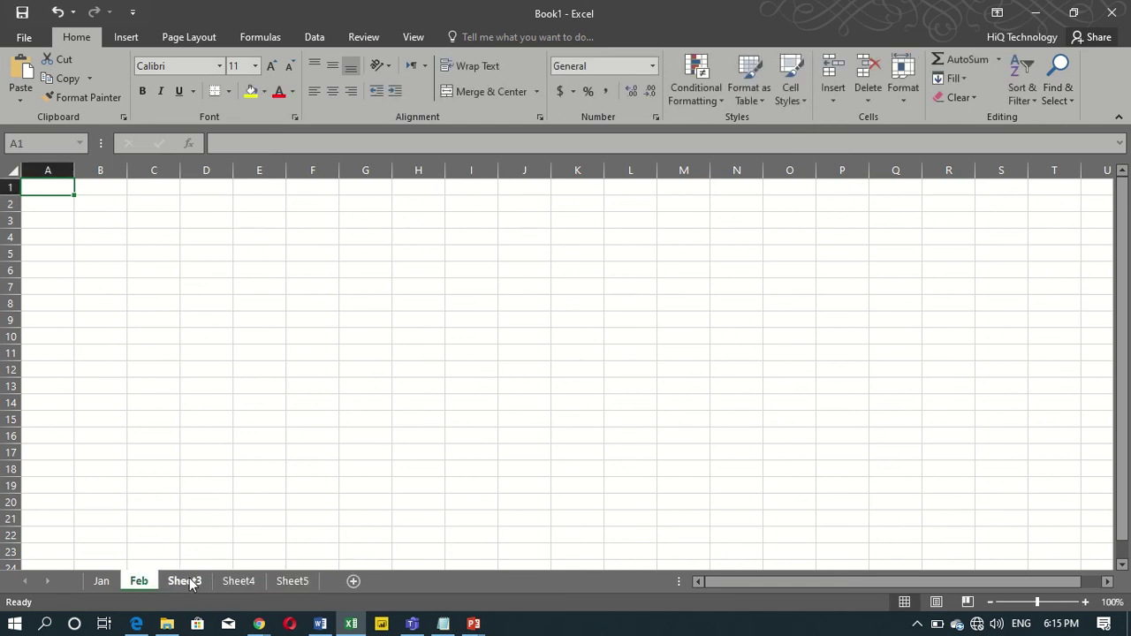
double_click(187, 581)
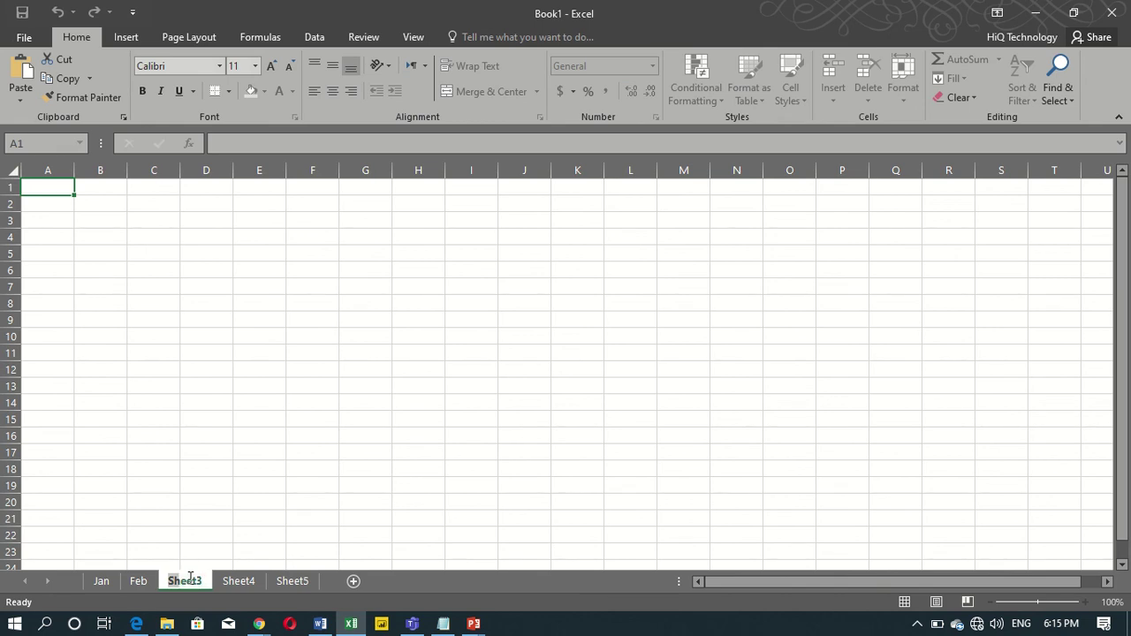
text(Mar)
key(Return)
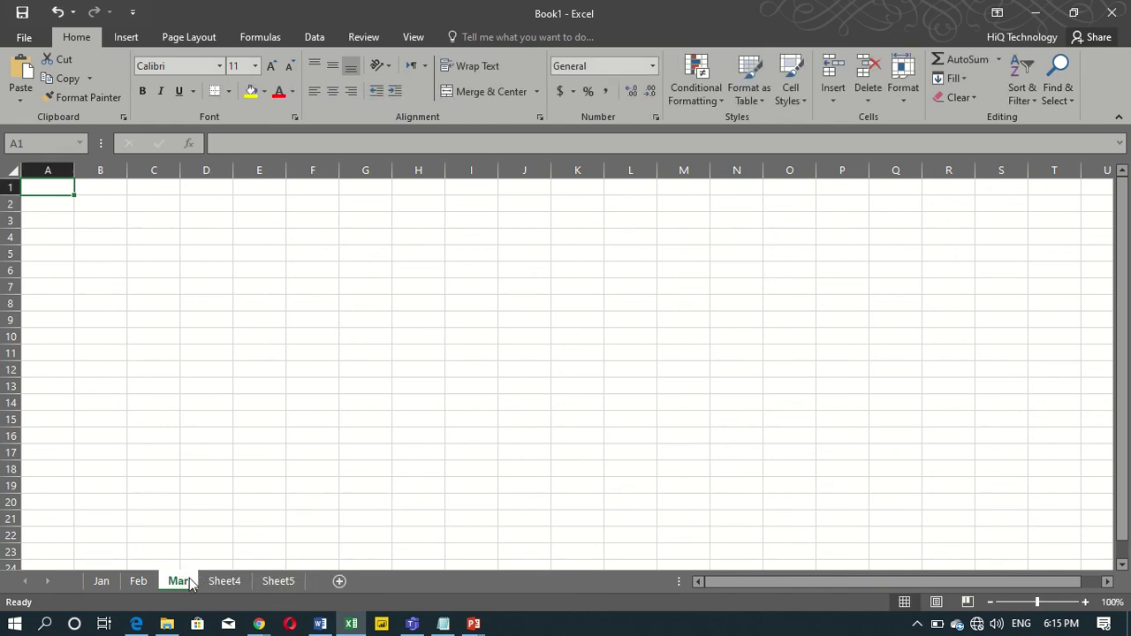
Rename Sheet4 and Sheet5 to Apr and May, then return to Jan.
double_click(220, 582)
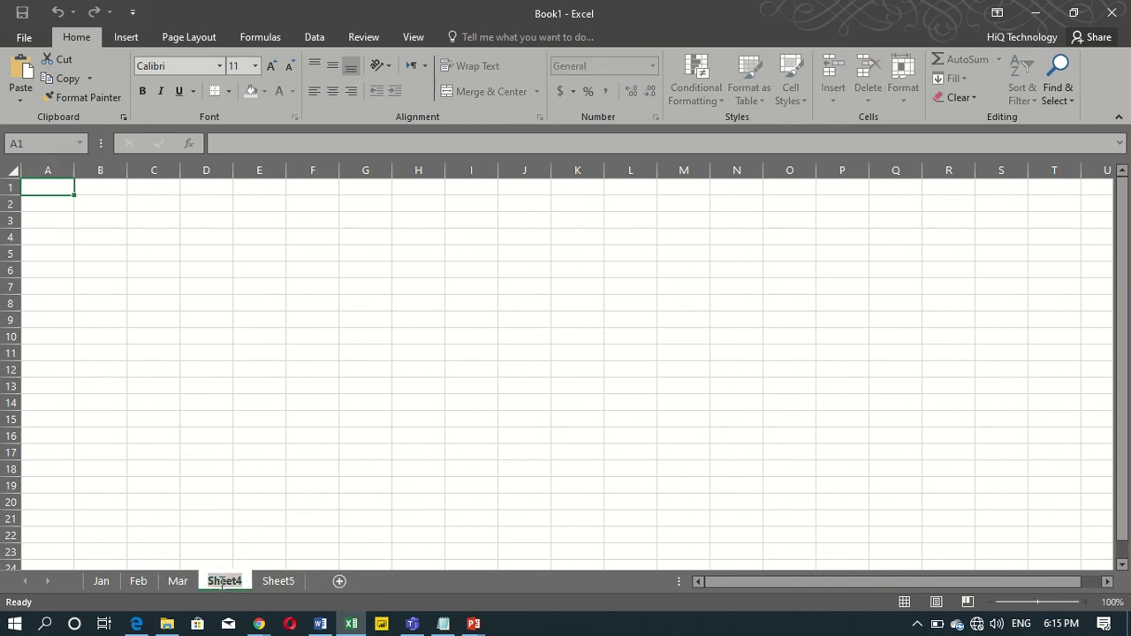
text(Apr)
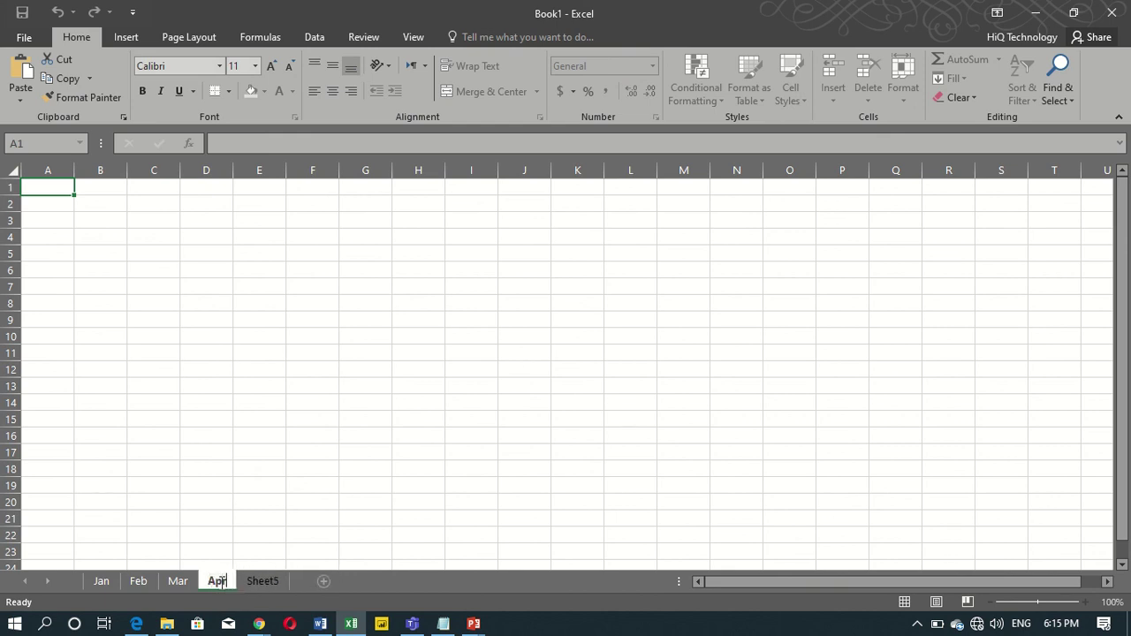
key(Return)
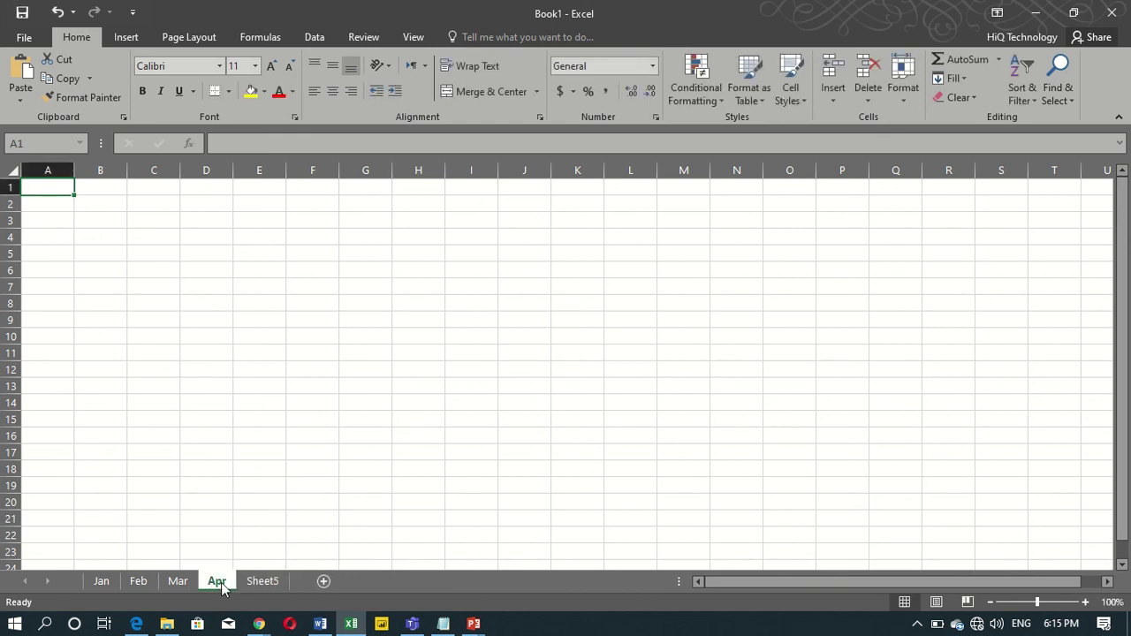
double_click(252, 581)
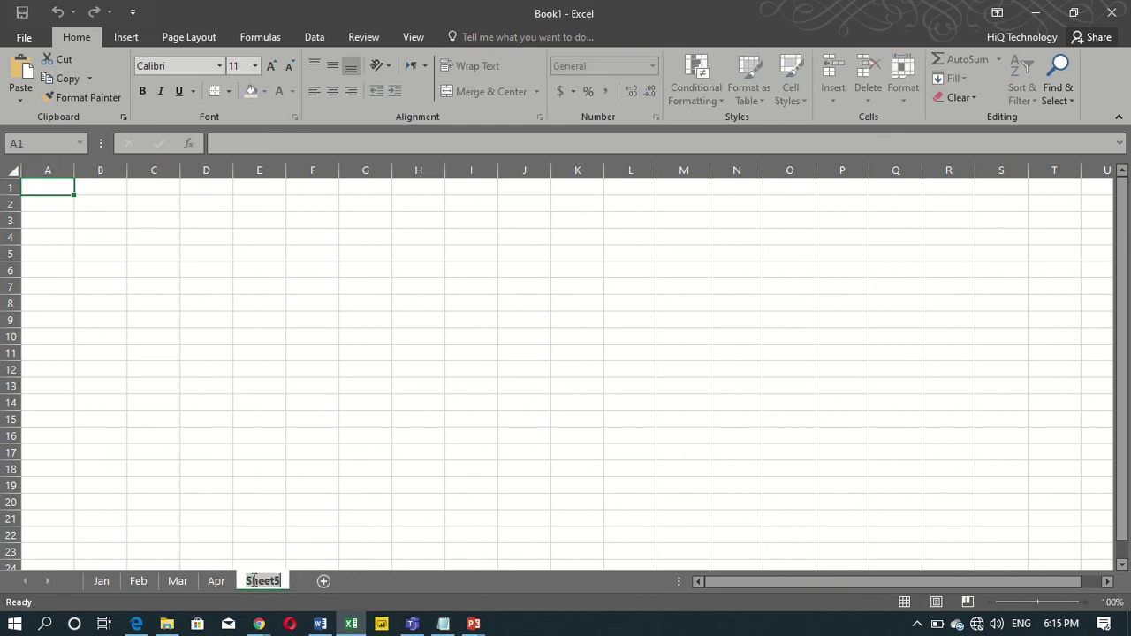
text(May)
key(Return)
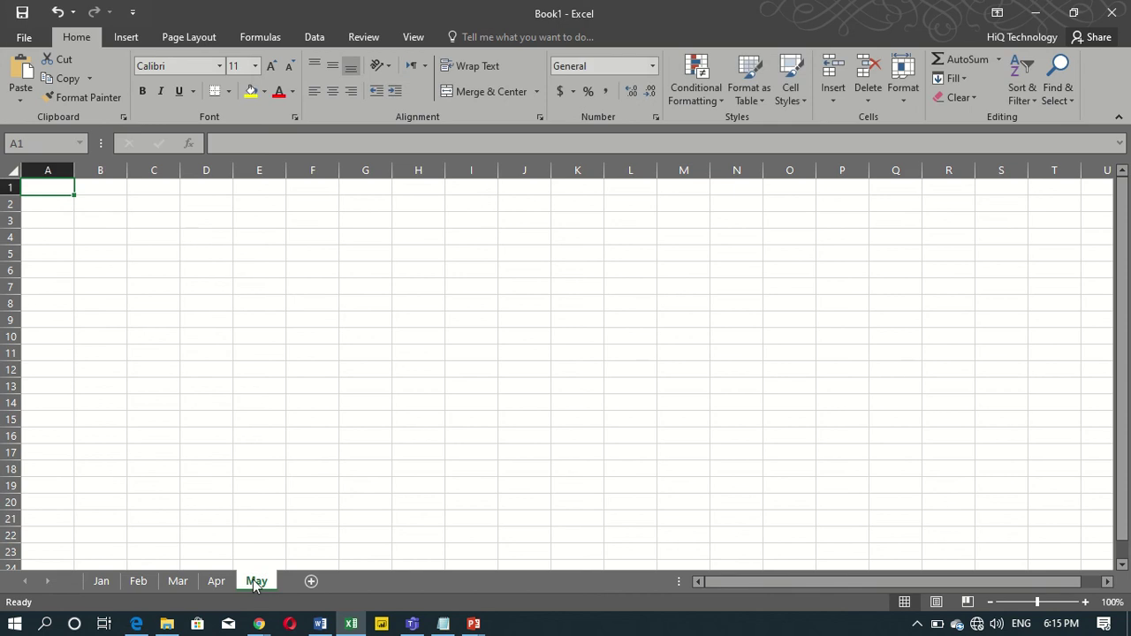
click(101, 580)
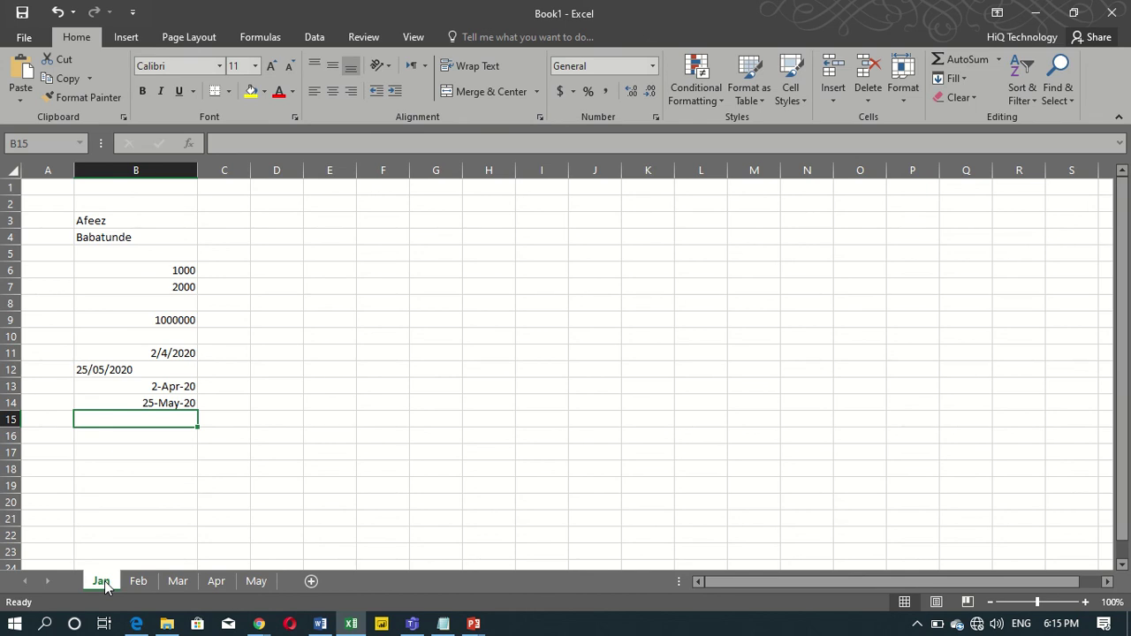
Colour the Jan tab dark green and the Feb tab orange.
right_click(106, 587)
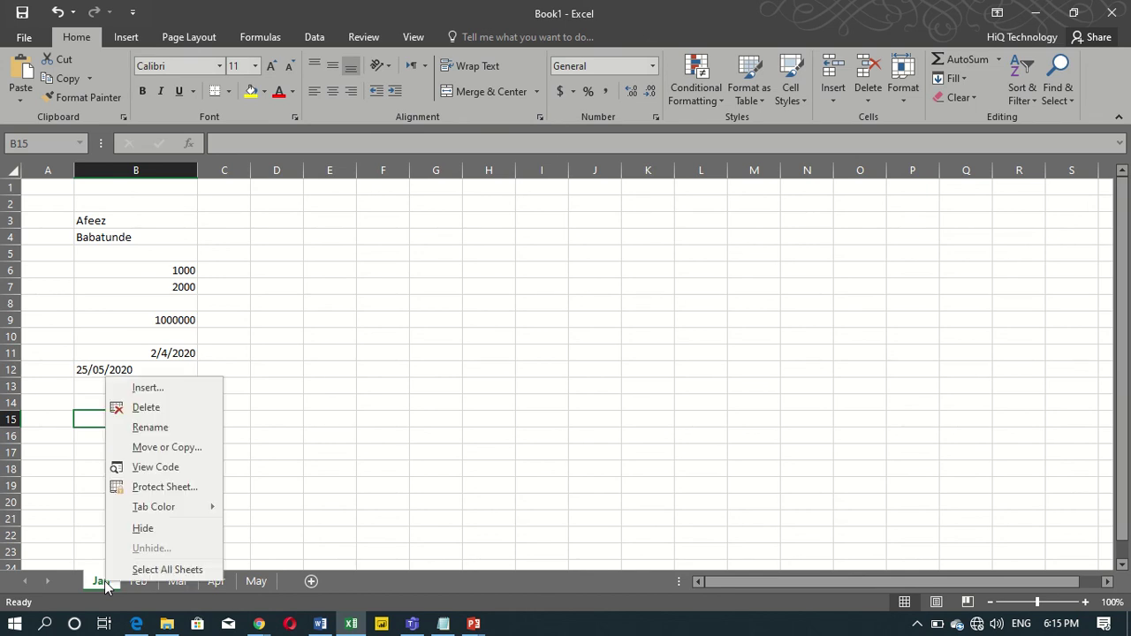
mouse_move(200, 502)
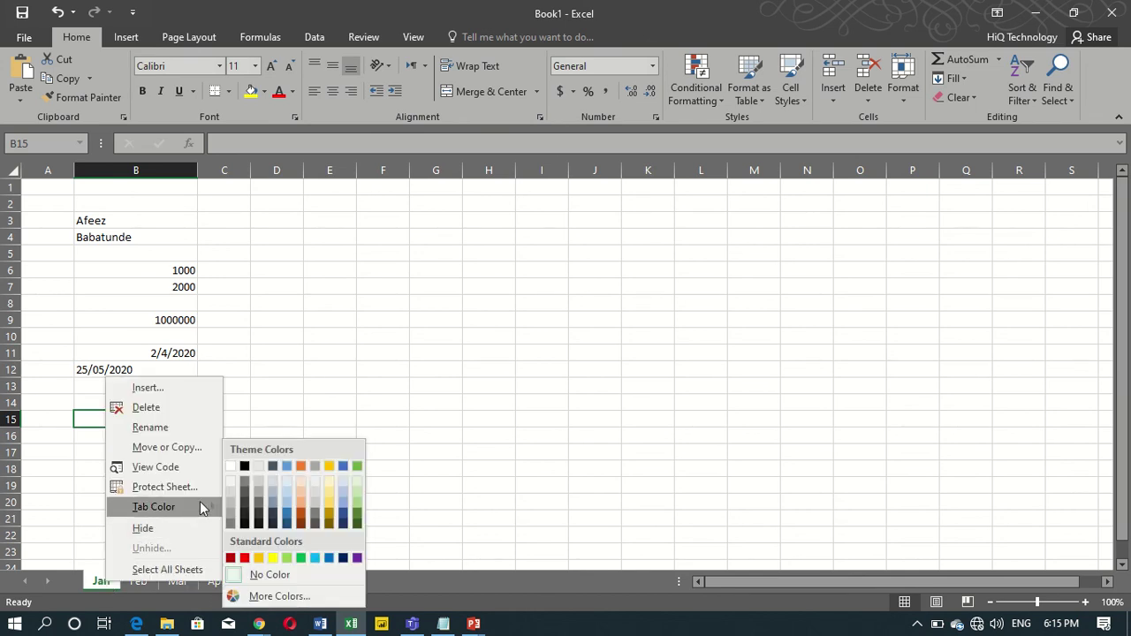
click(359, 523)
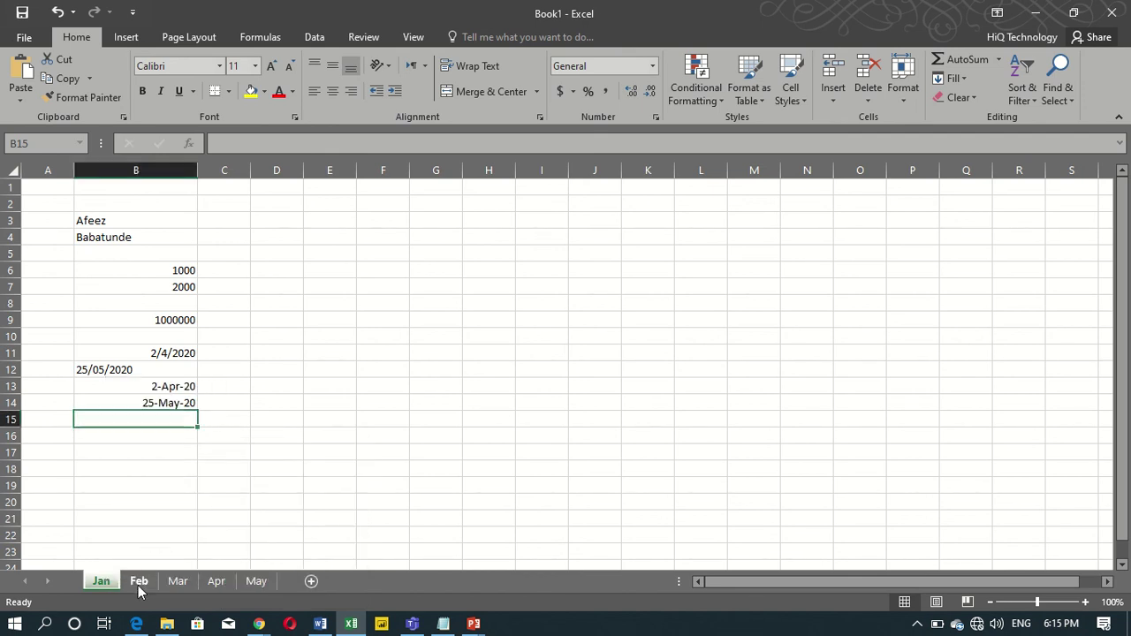
click(138, 585)
right_click(139, 583)
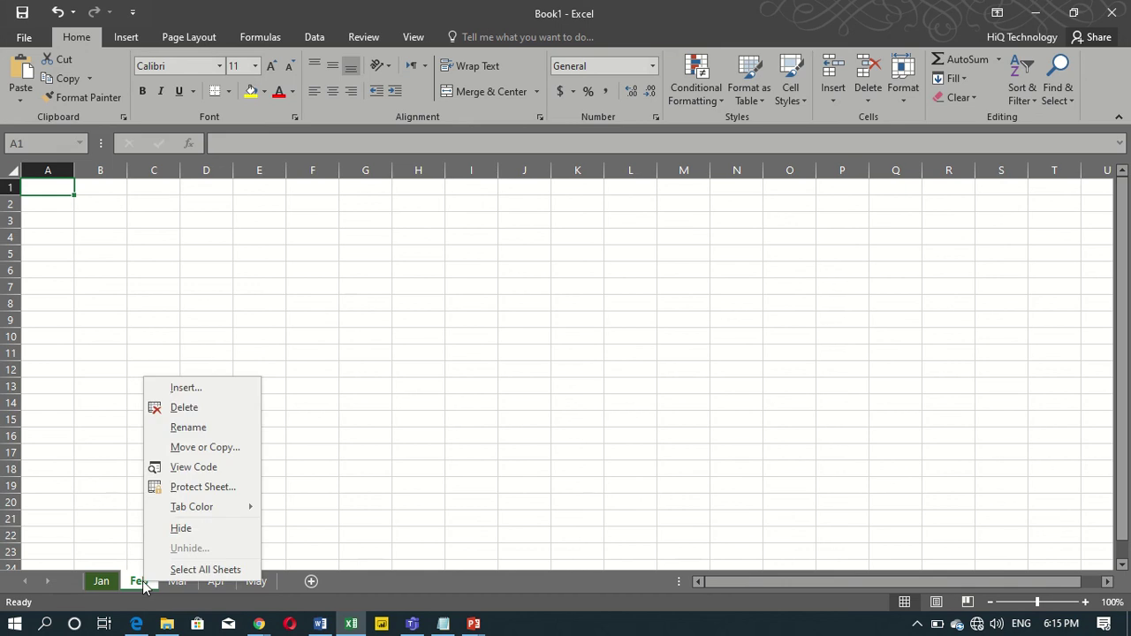
mouse_move(234, 513)
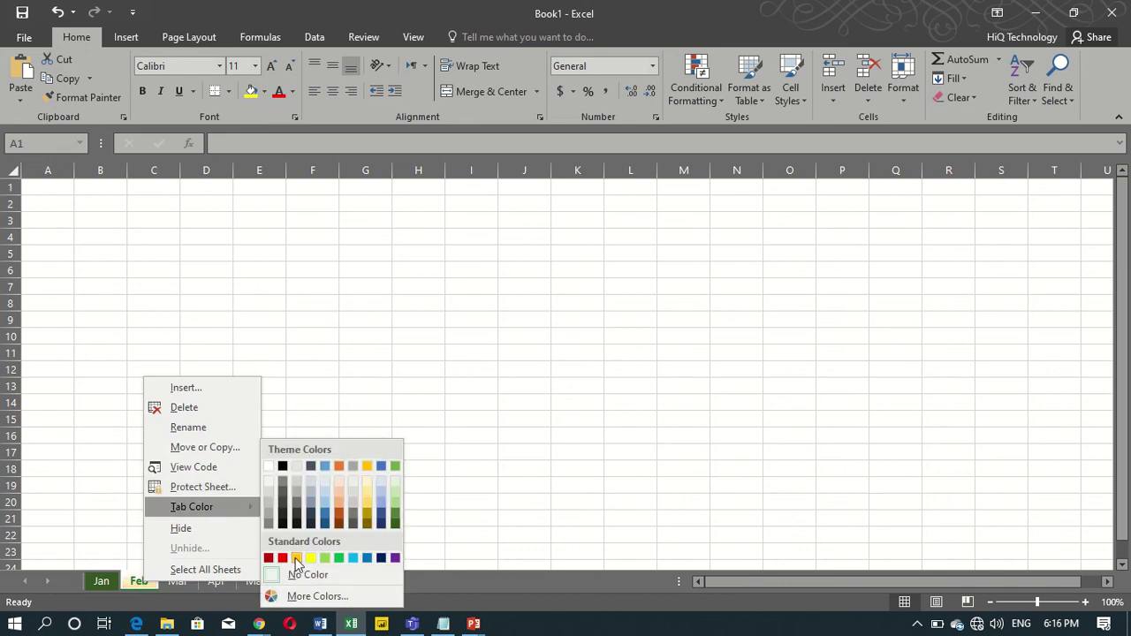
click(296, 558)
Colour the Mar tab gold and the Apr tab red.
click(177, 584)
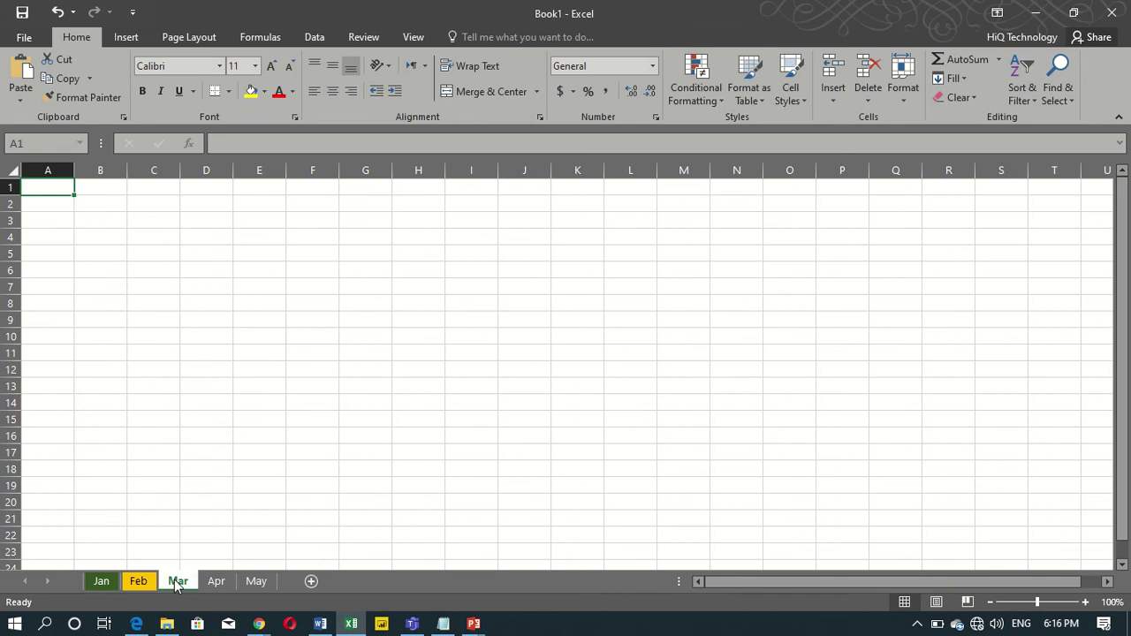
right_click(175, 583)
mouse_move(249, 509)
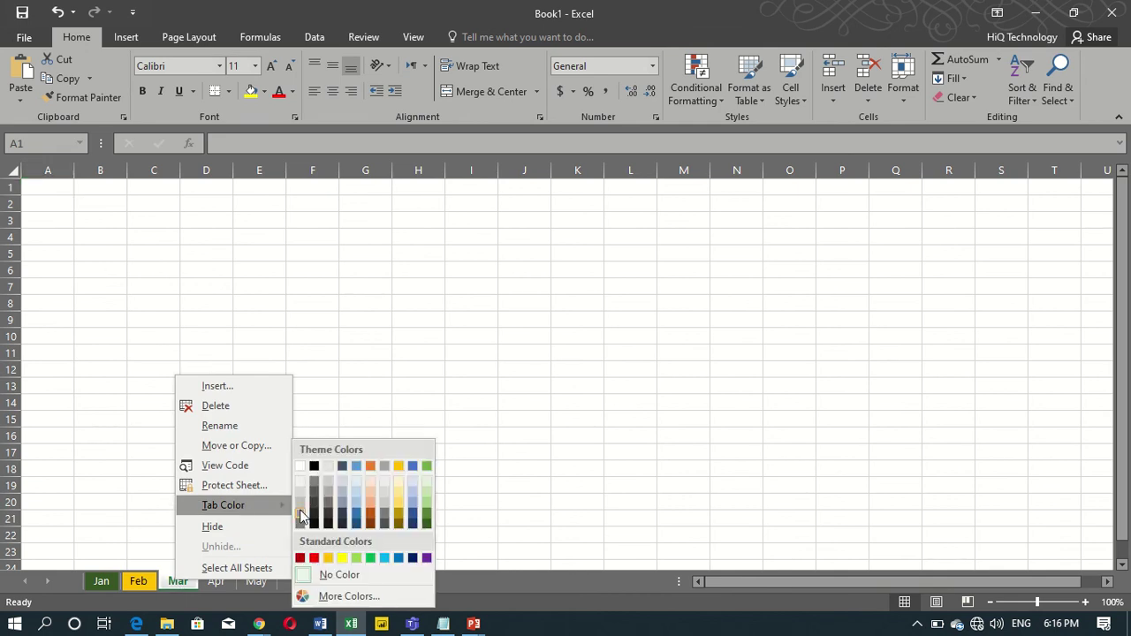
click(332, 560)
click(216, 581)
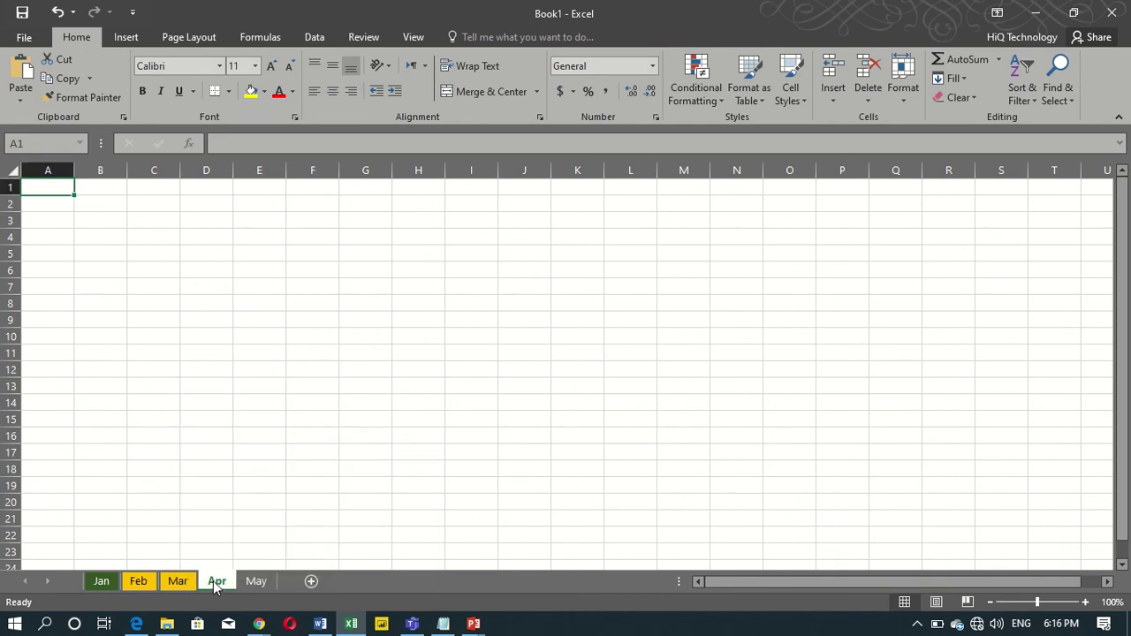
right_click(220, 581)
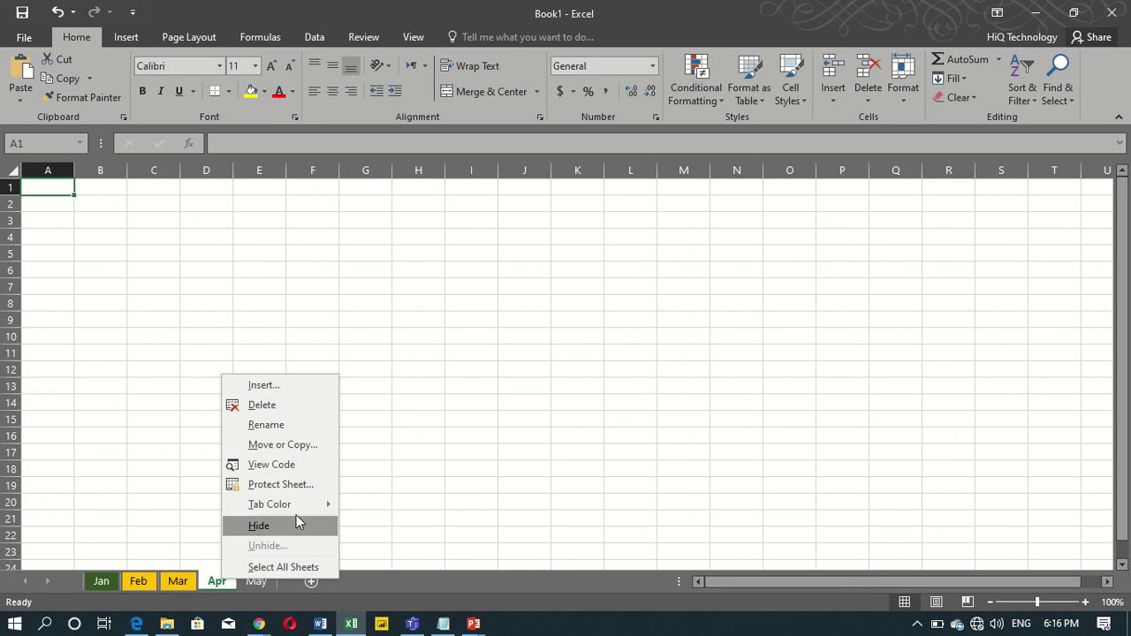
mouse_move(307, 505)
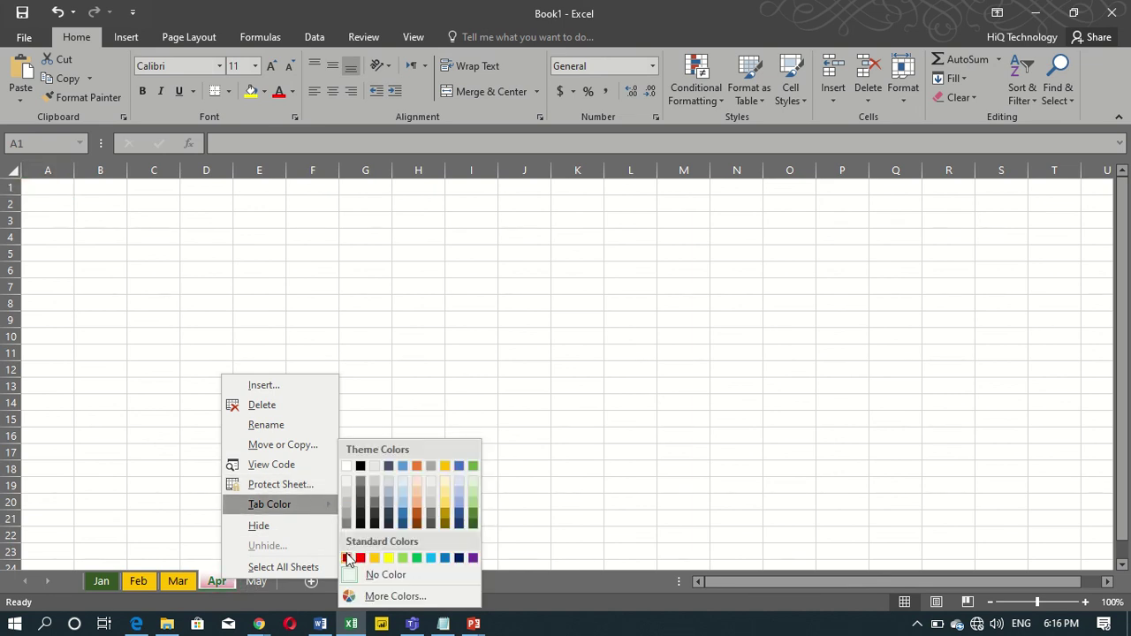
click(347, 557)
Colour the May tab red, then switch back through Feb to Jan.
right_click(259, 586)
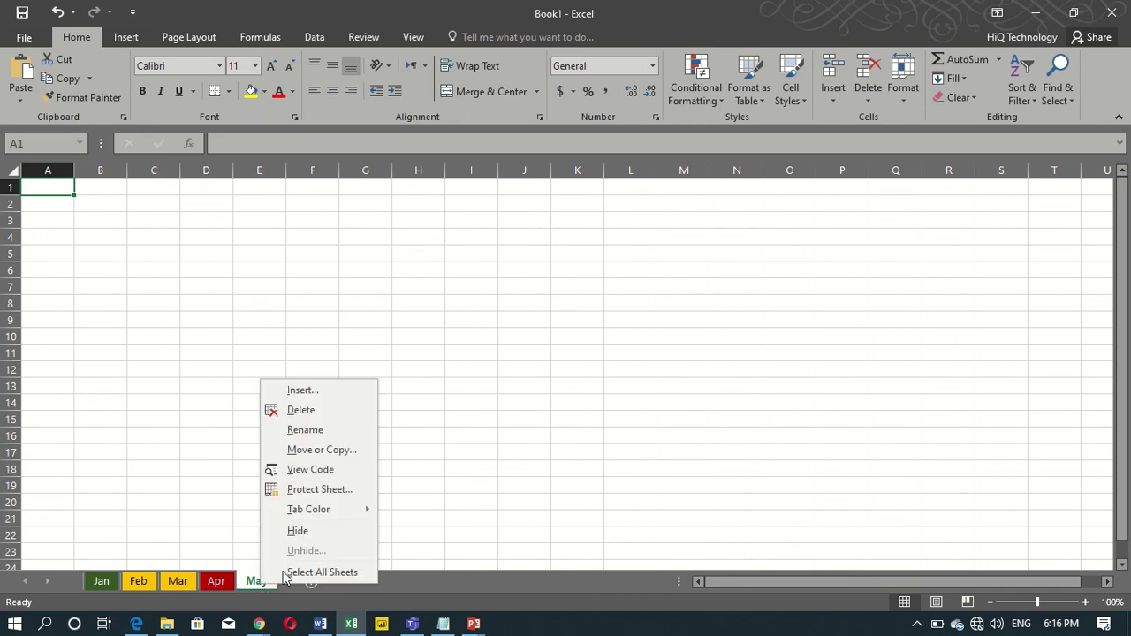
mouse_move(365, 516)
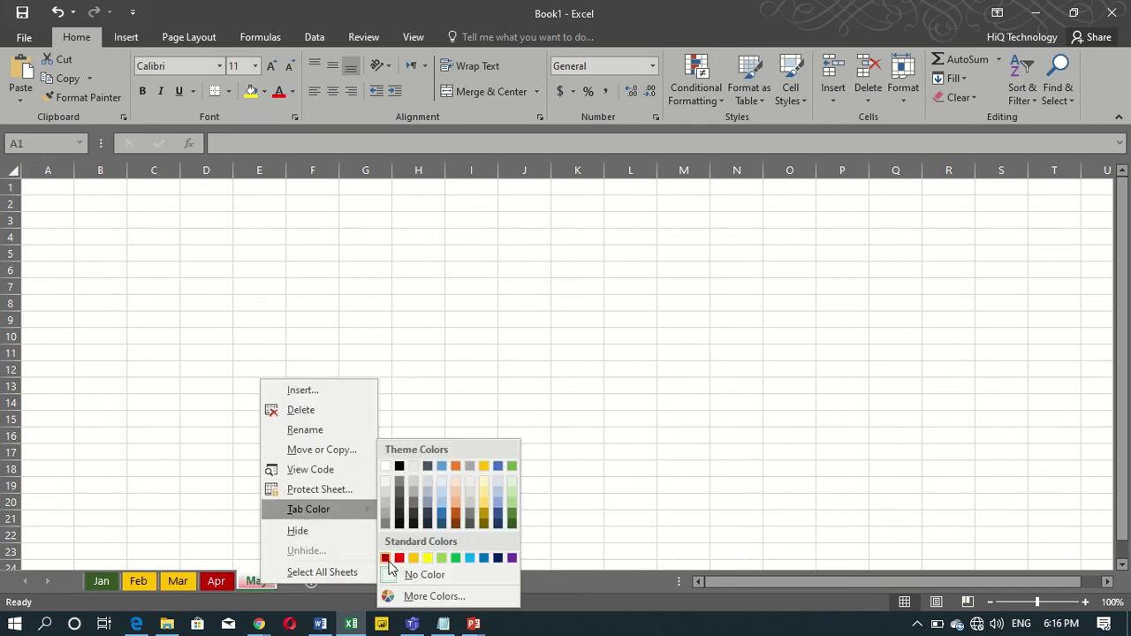
click(387, 559)
click(109, 518)
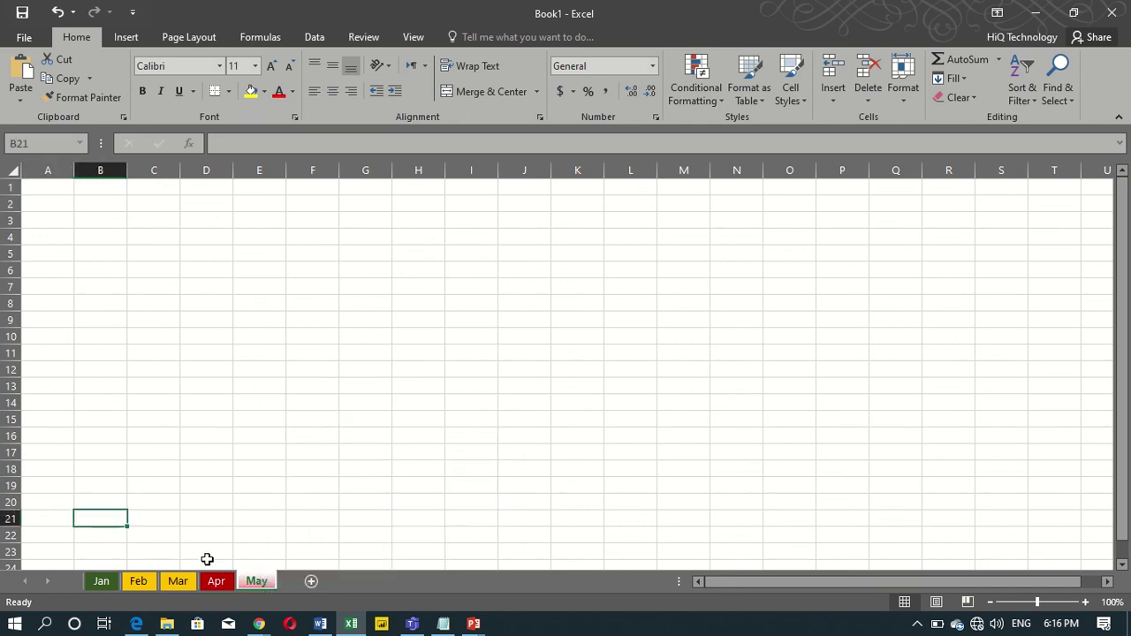
click(140, 585)
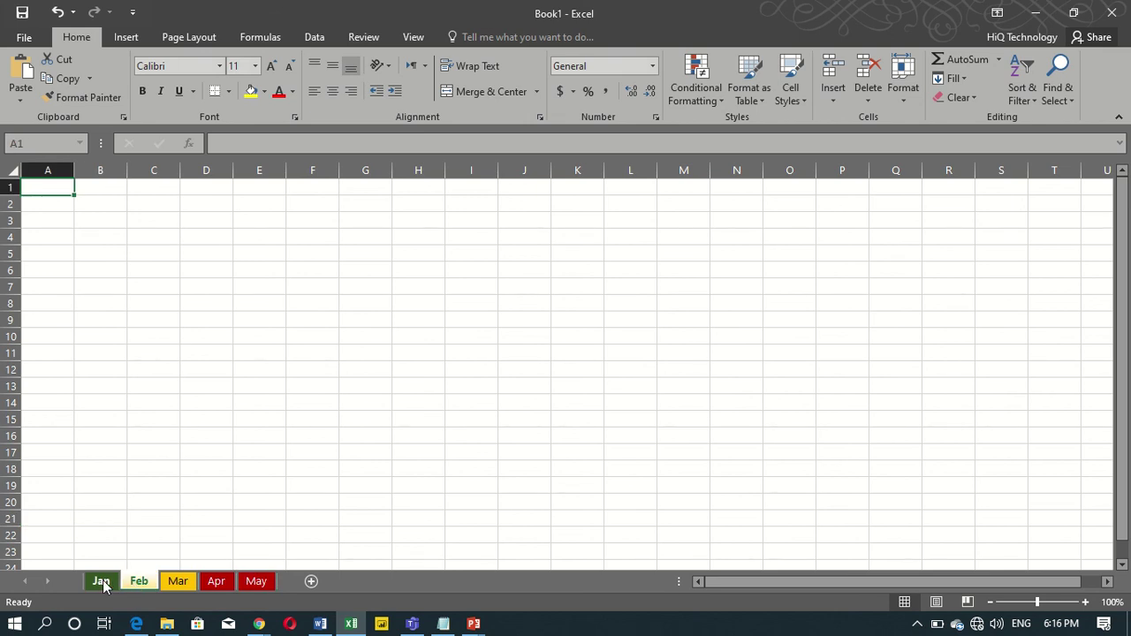
click(103, 583)
Open Protect Sheet for the Jan tab and close it without protecting.
click(221, 343)
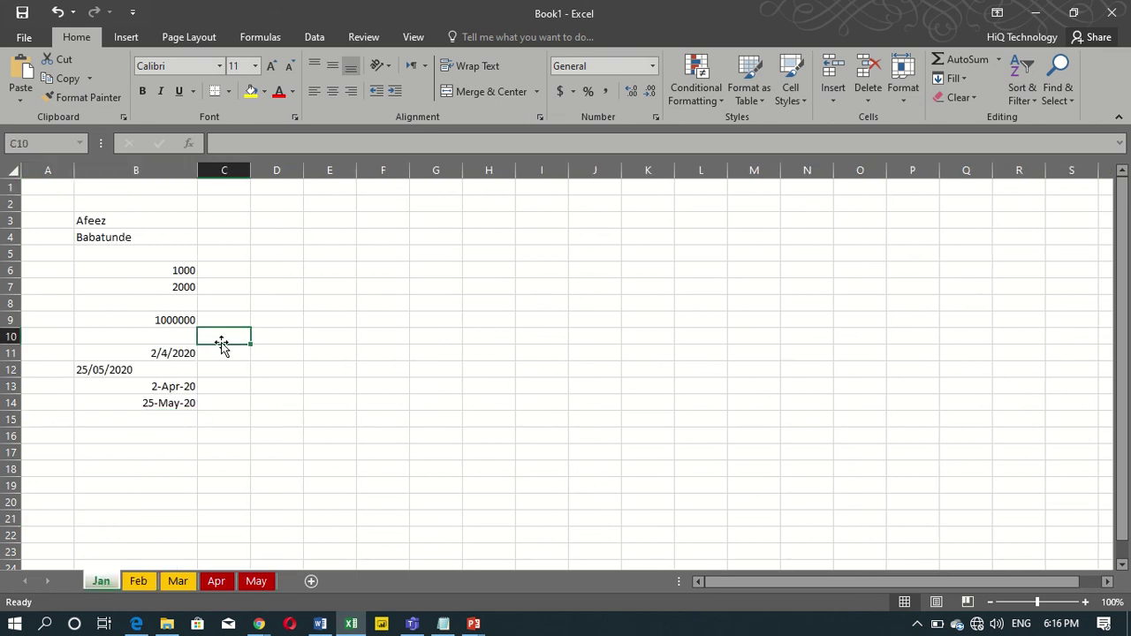
right_click(102, 583)
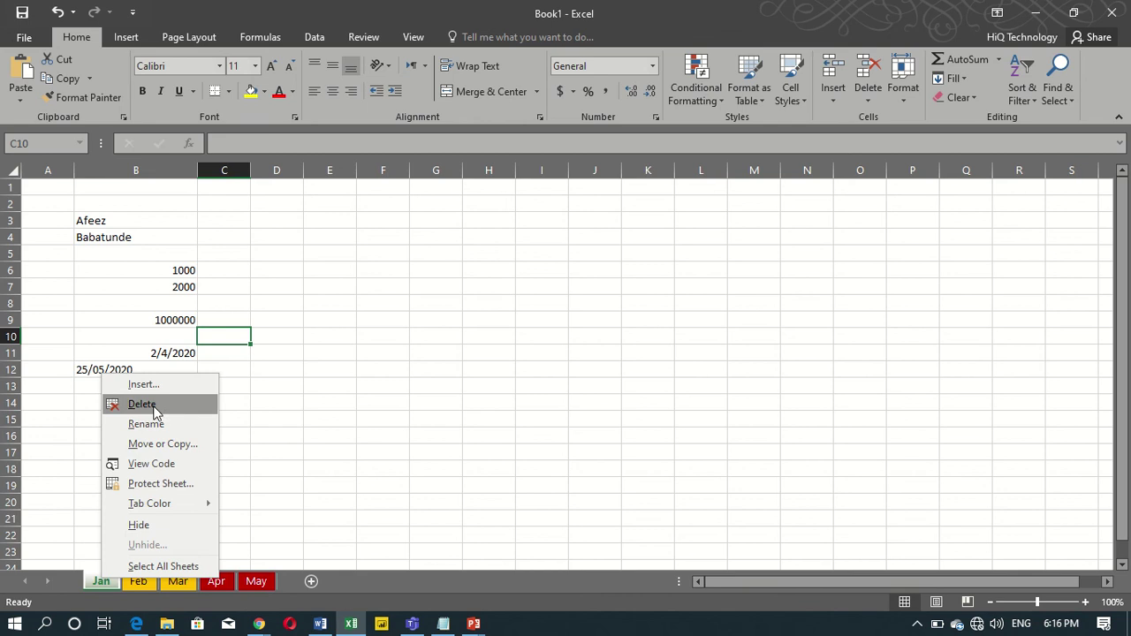
click(185, 481)
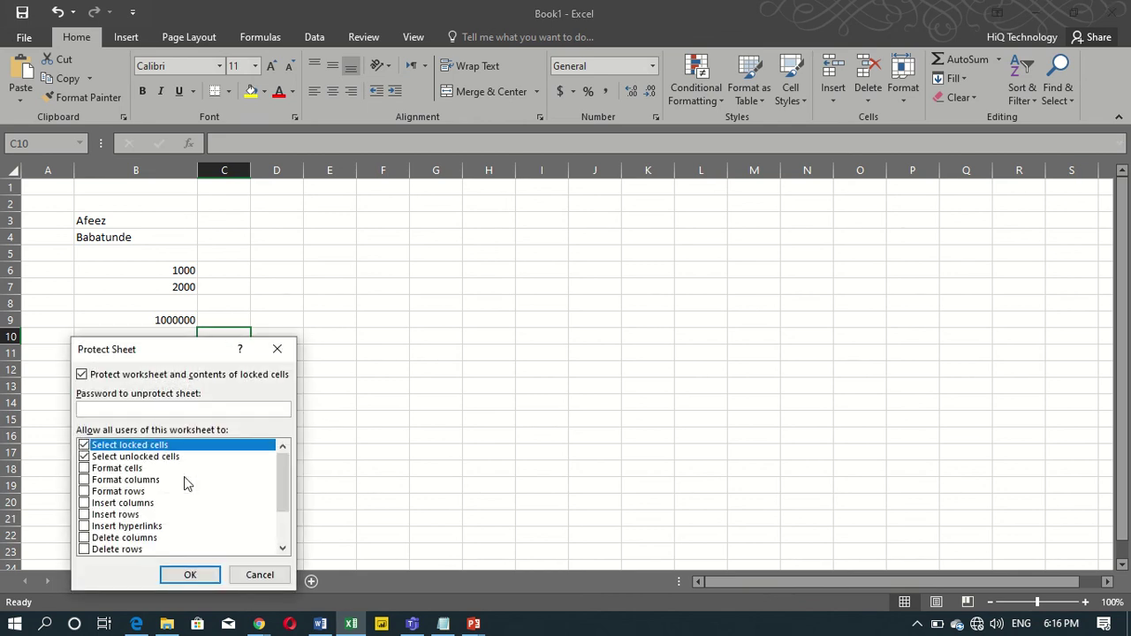
click(281, 348)
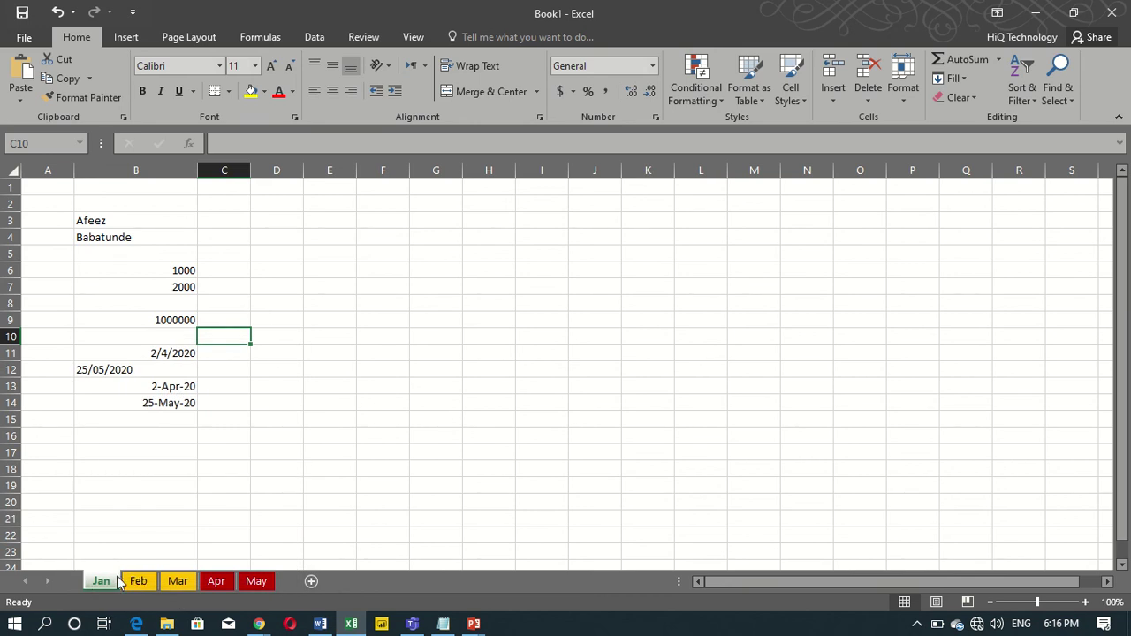
Select cells C19 and C13, then D3 for a date formula.
click(237, 484)
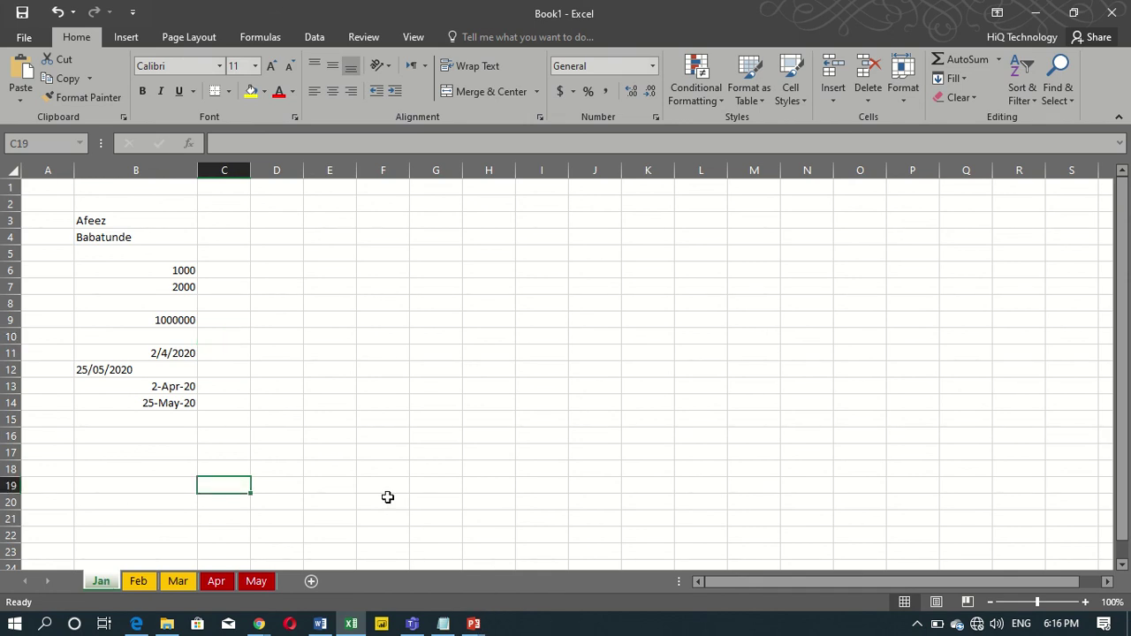
click(246, 387)
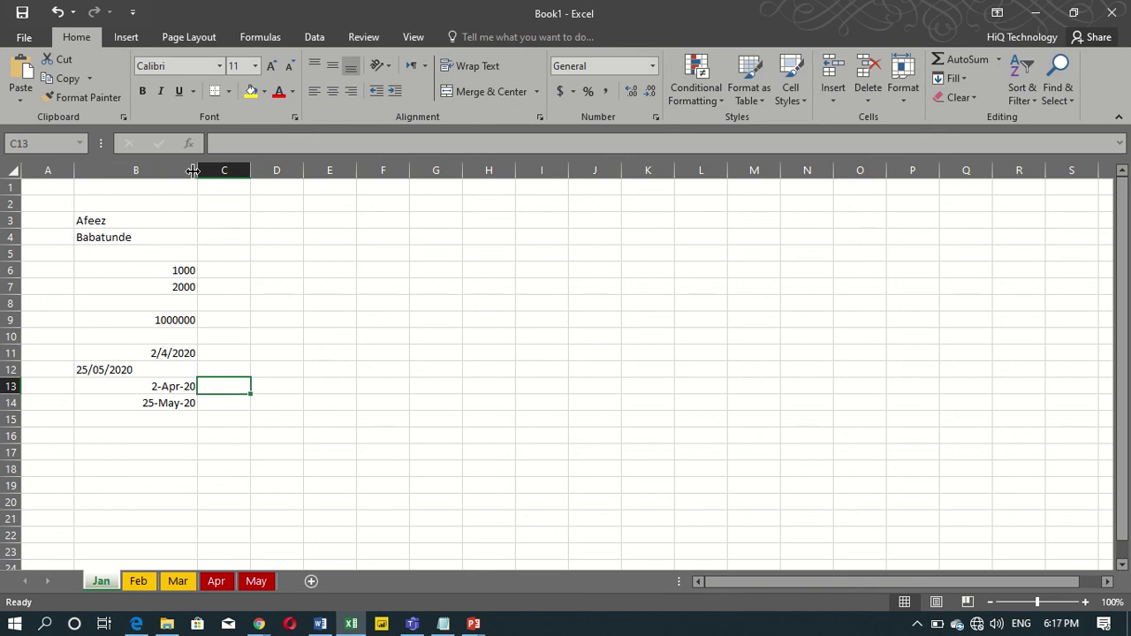
click(274, 218)
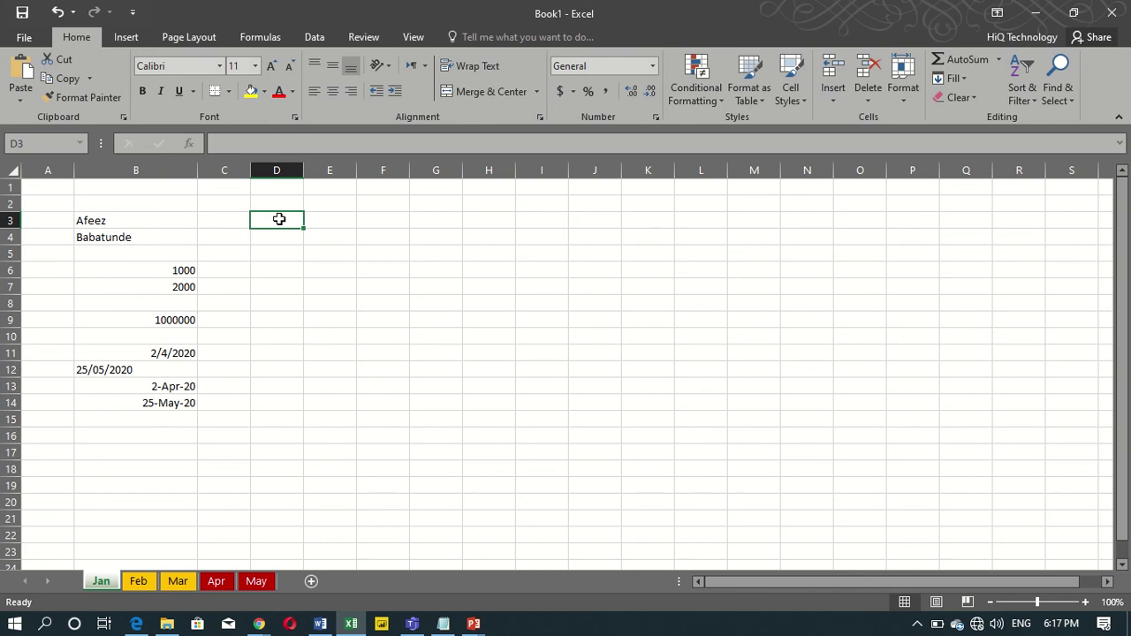
Enter the live formula =TODAY() in cell D3.
text(=)
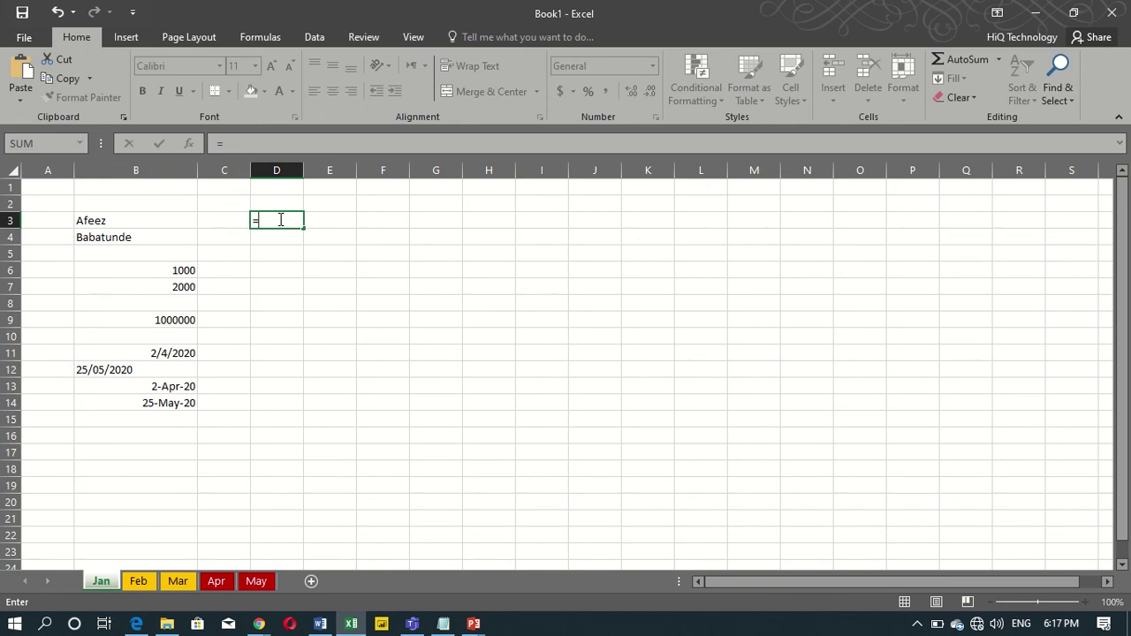
key(BackSpace)
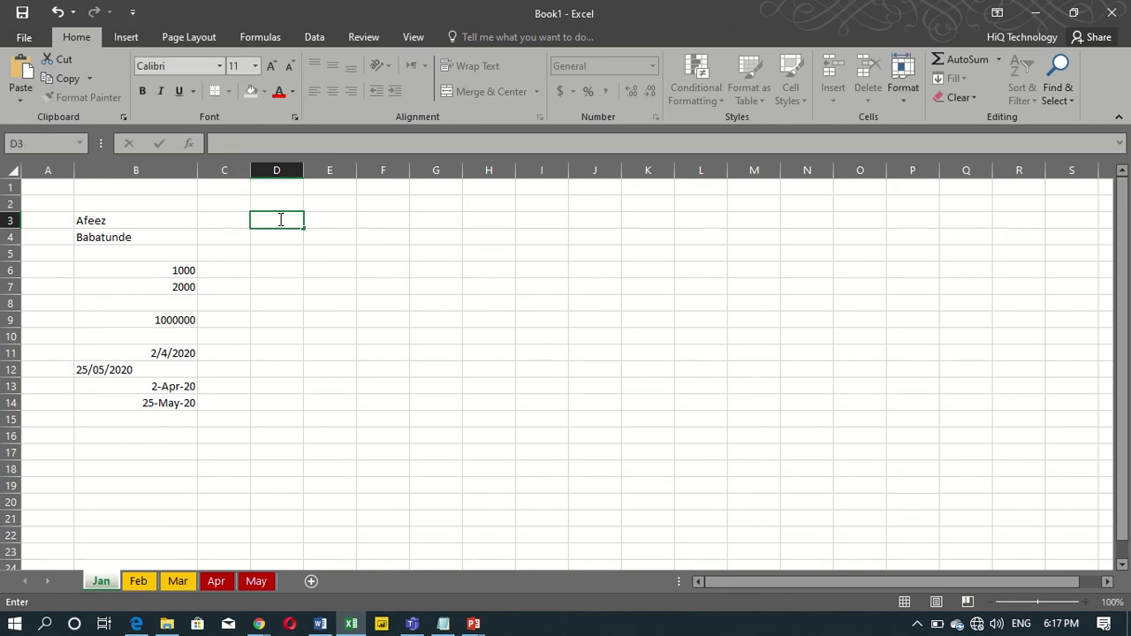
text(=tod)
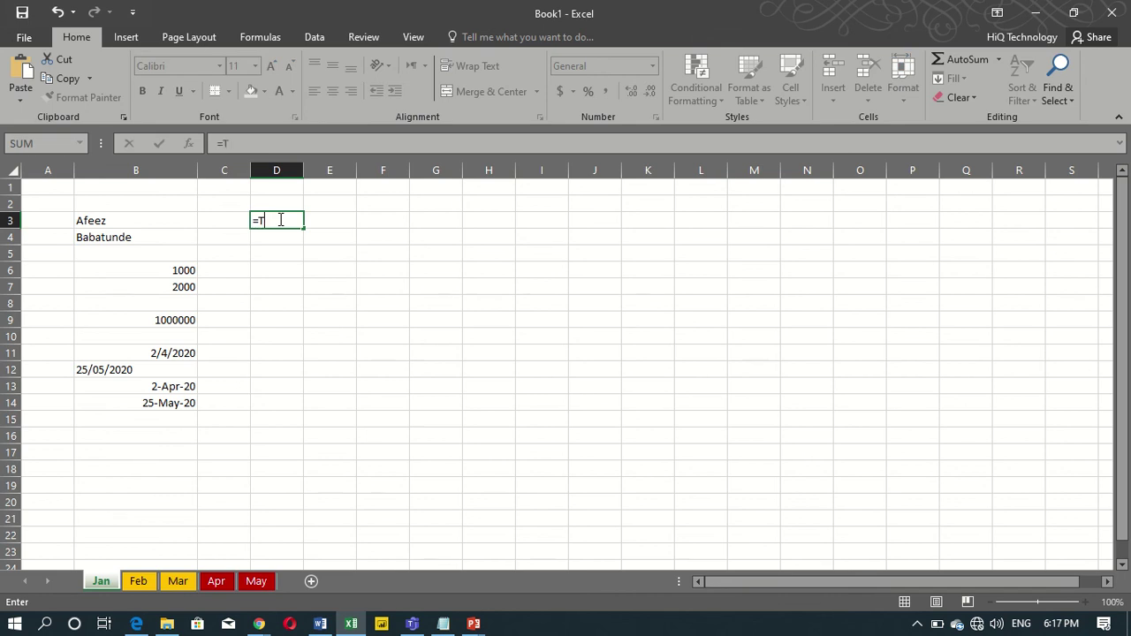
key(Tab)
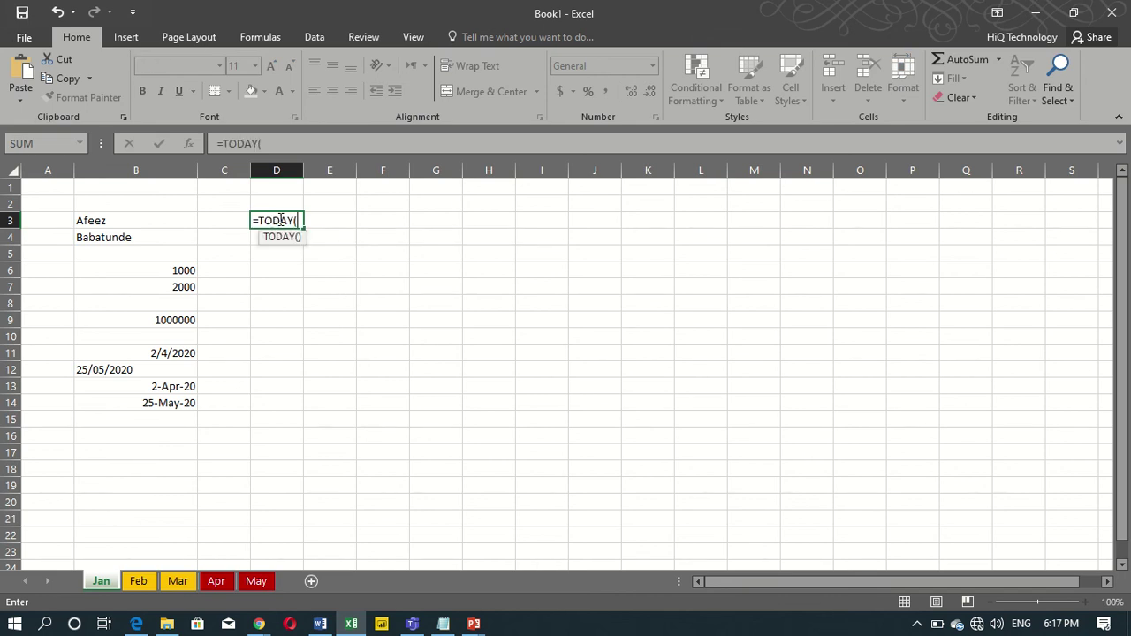
text())
key(Return)
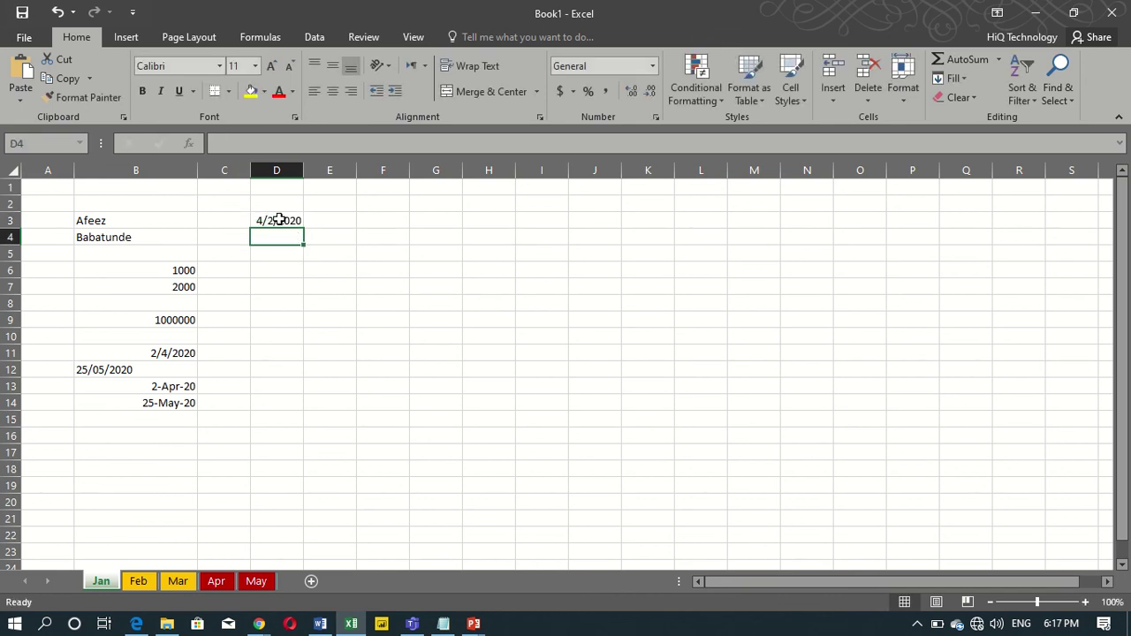
Widen column D well beyond the date so 4/2/2020 shows fully.
double_click(305, 175)
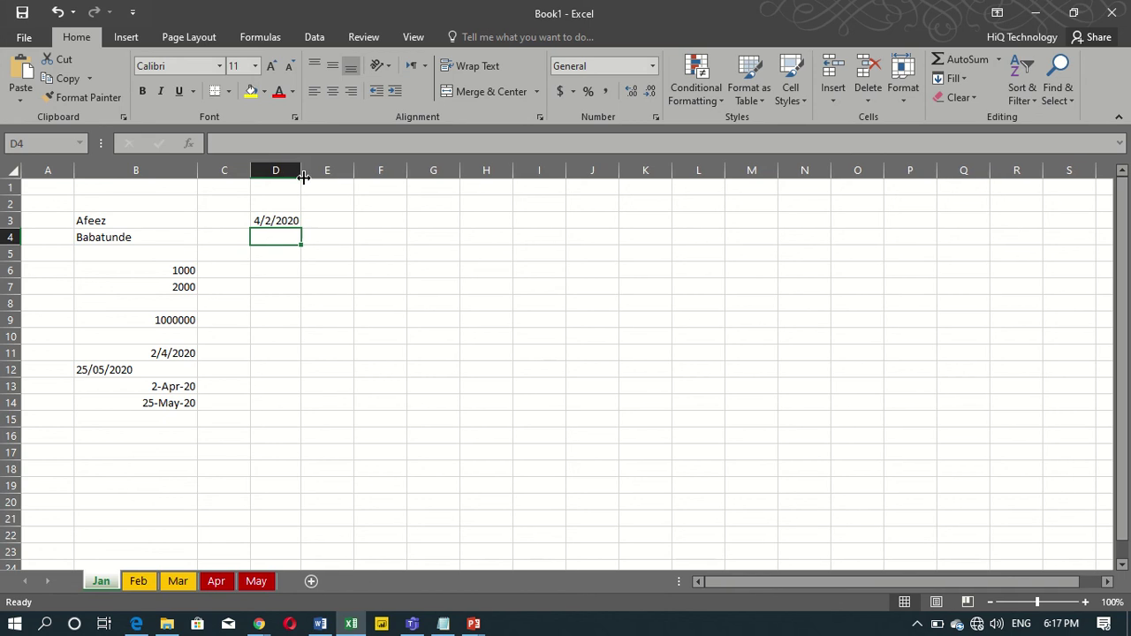
drag(302, 175, 398, 181)
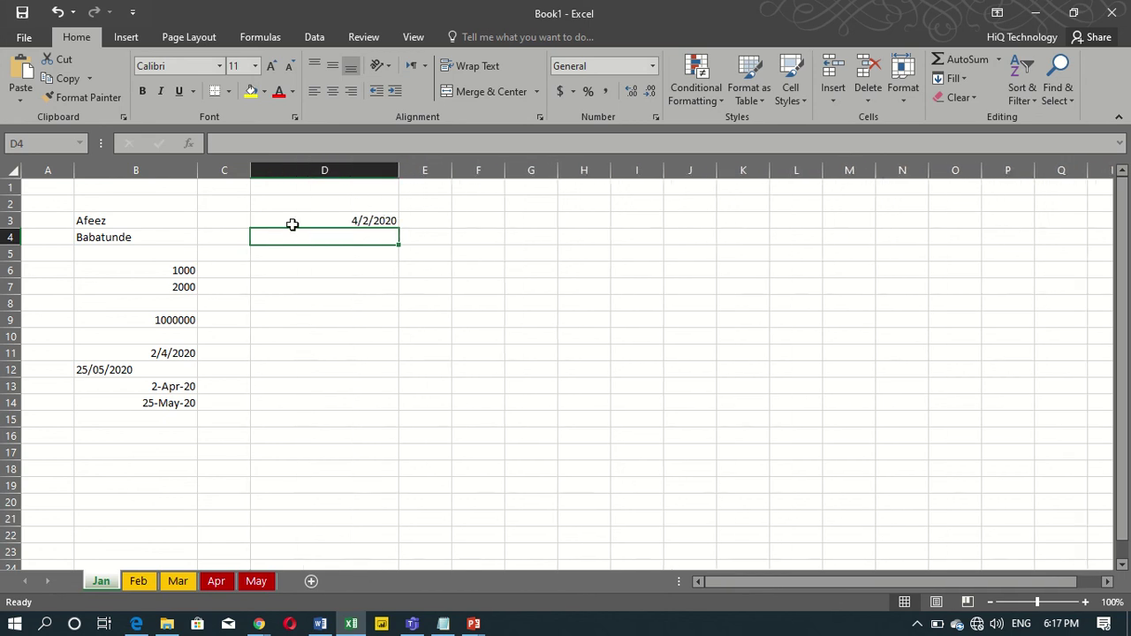
click(322, 220)
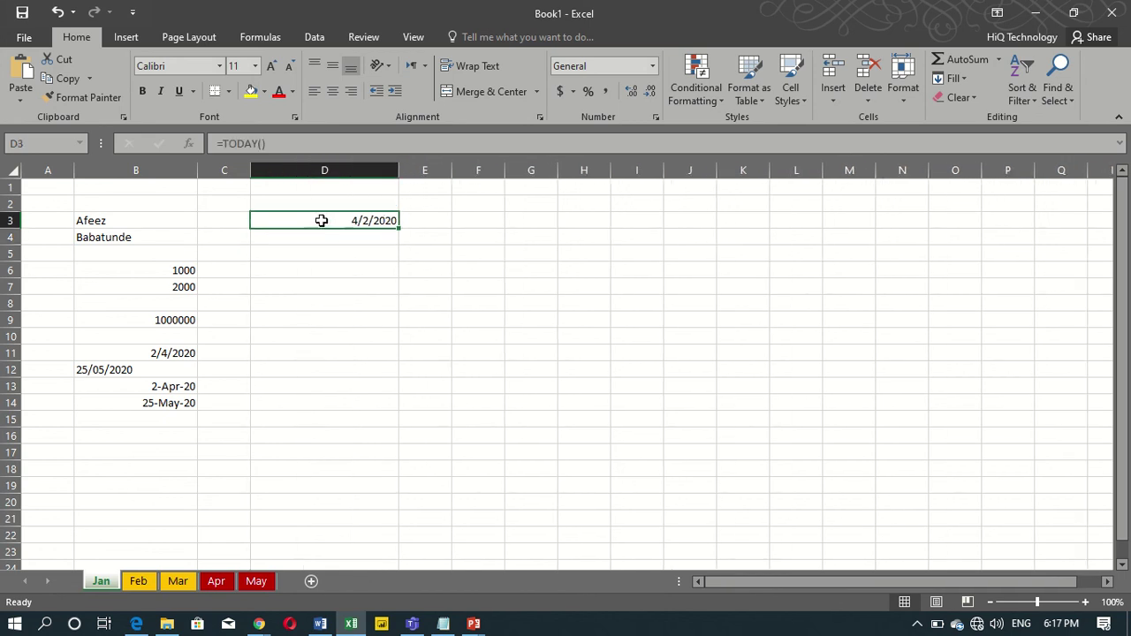
click(369, 241)
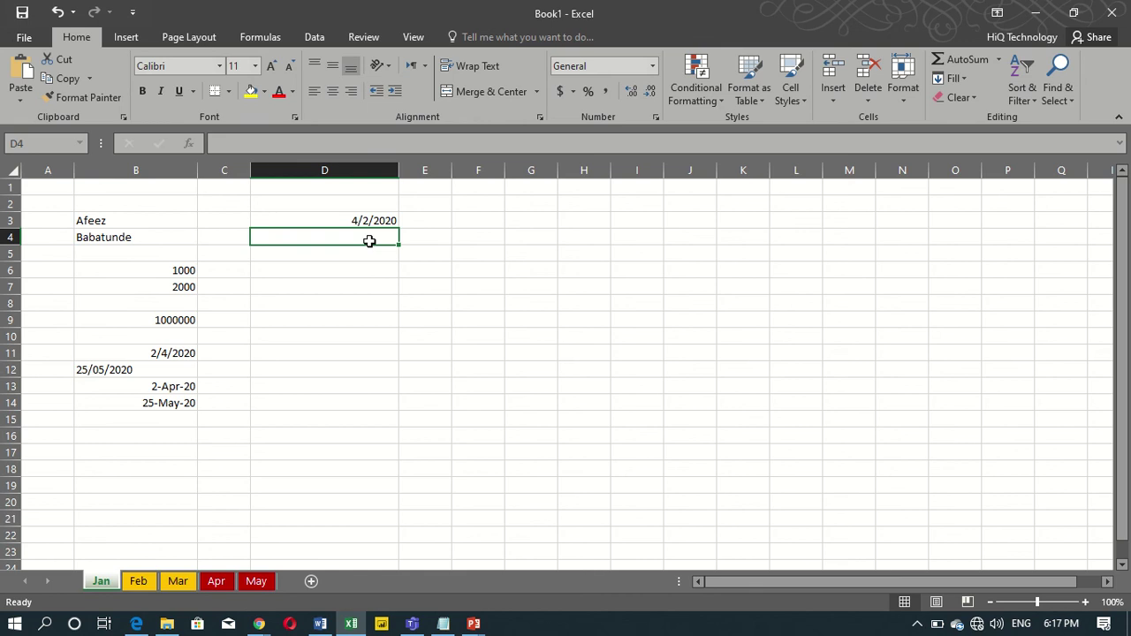
text(=N)
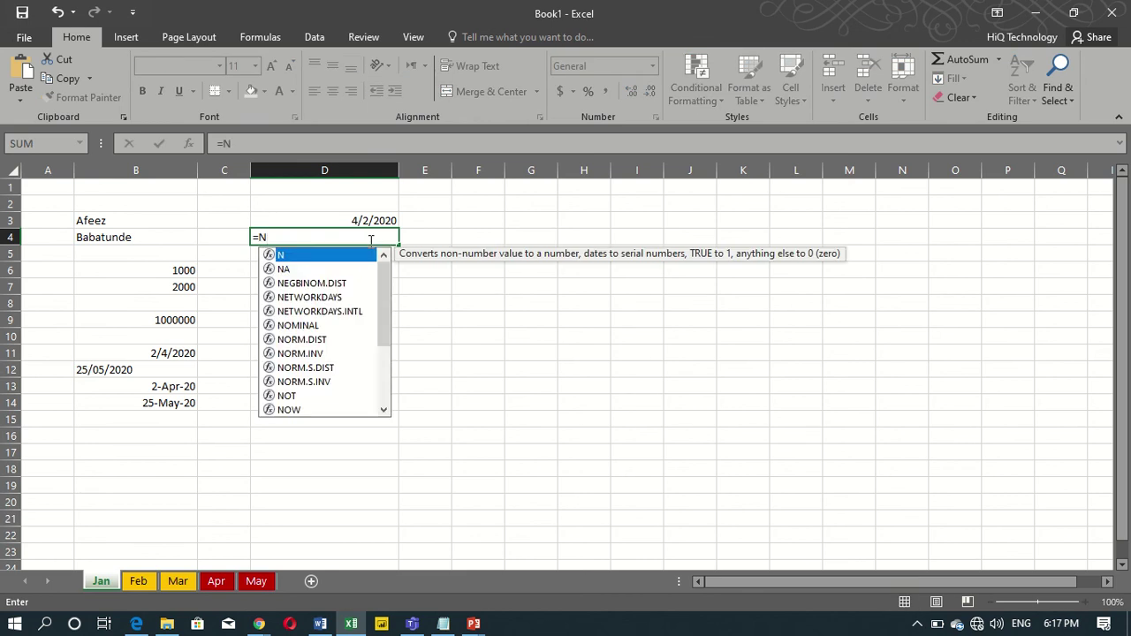
text(OW()
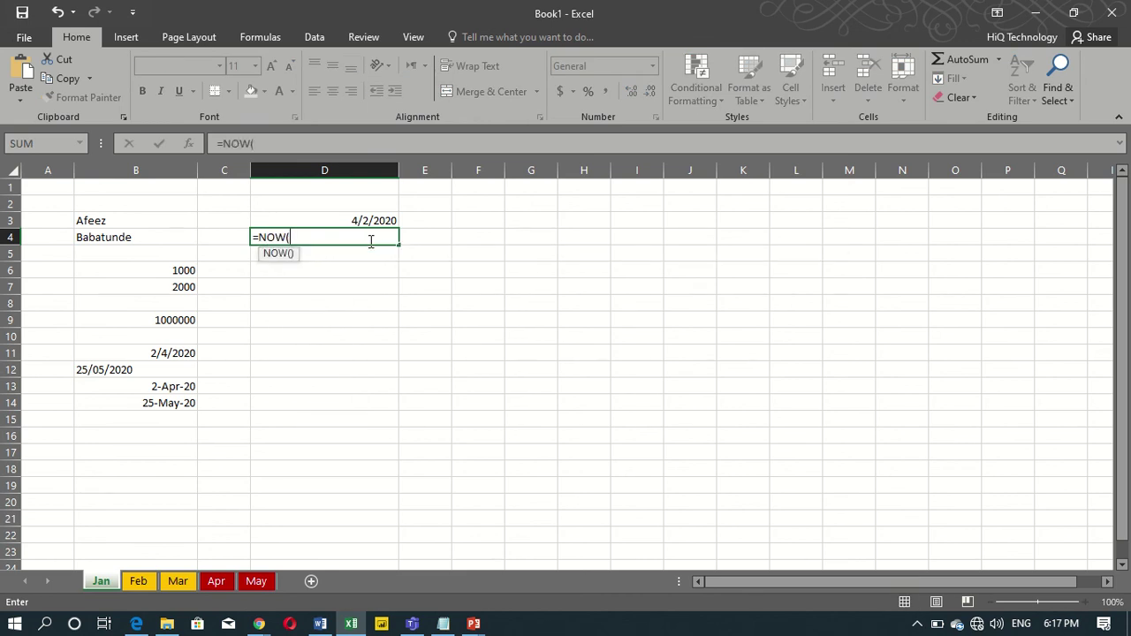
text(_)
key(BackSpace)
text())
key(ctrl+Return)
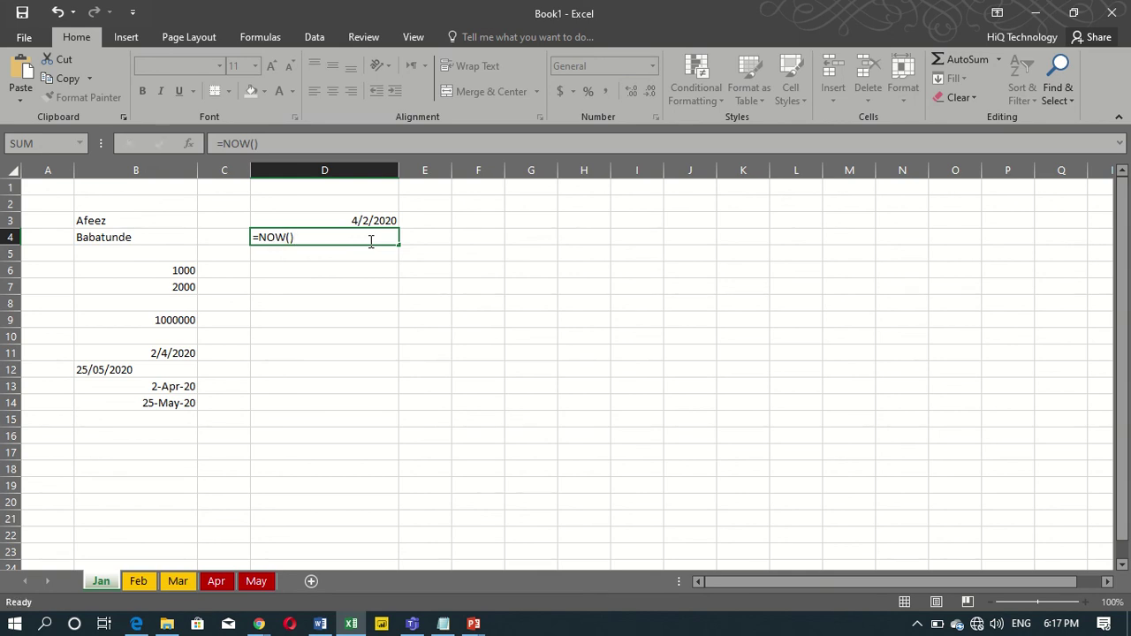
key(Return)
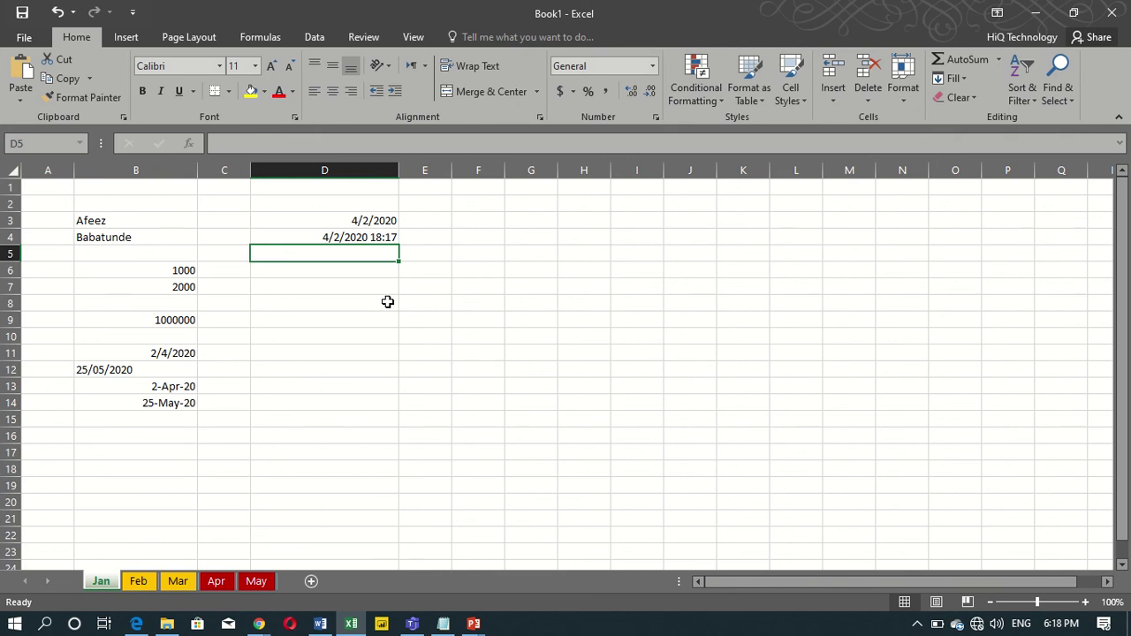
click(321, 285)
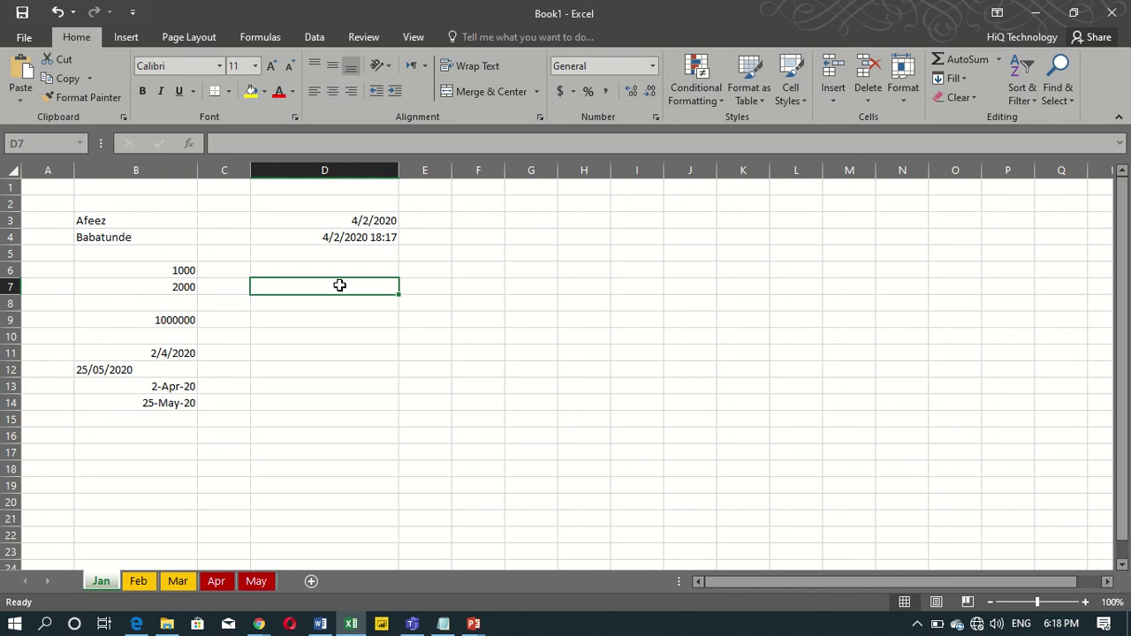
text(4)
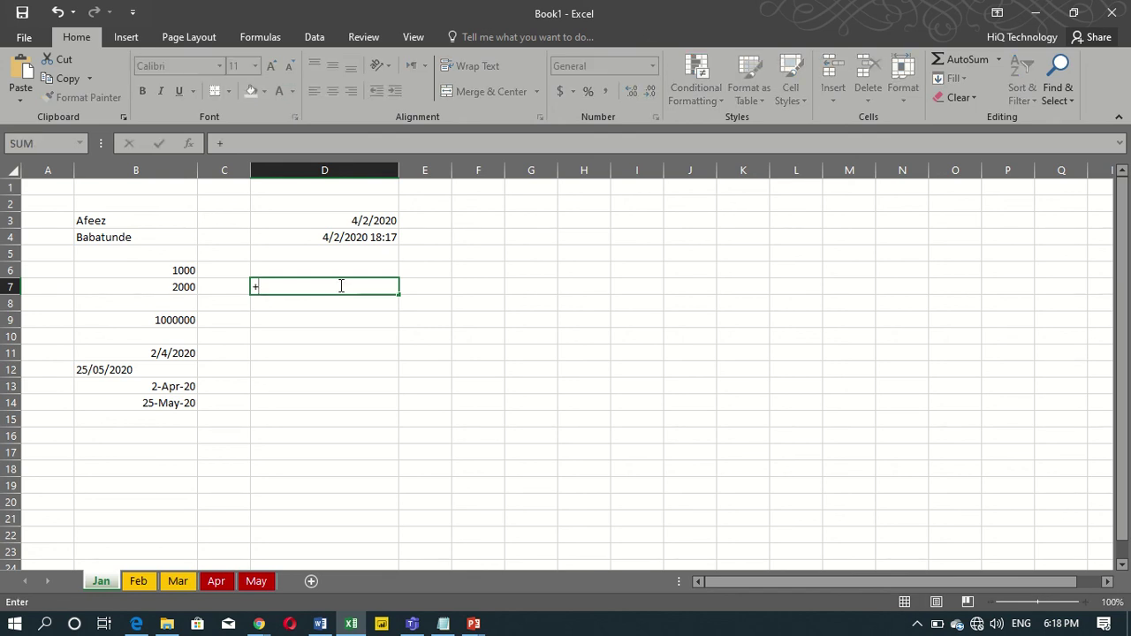
key(BackSpace)
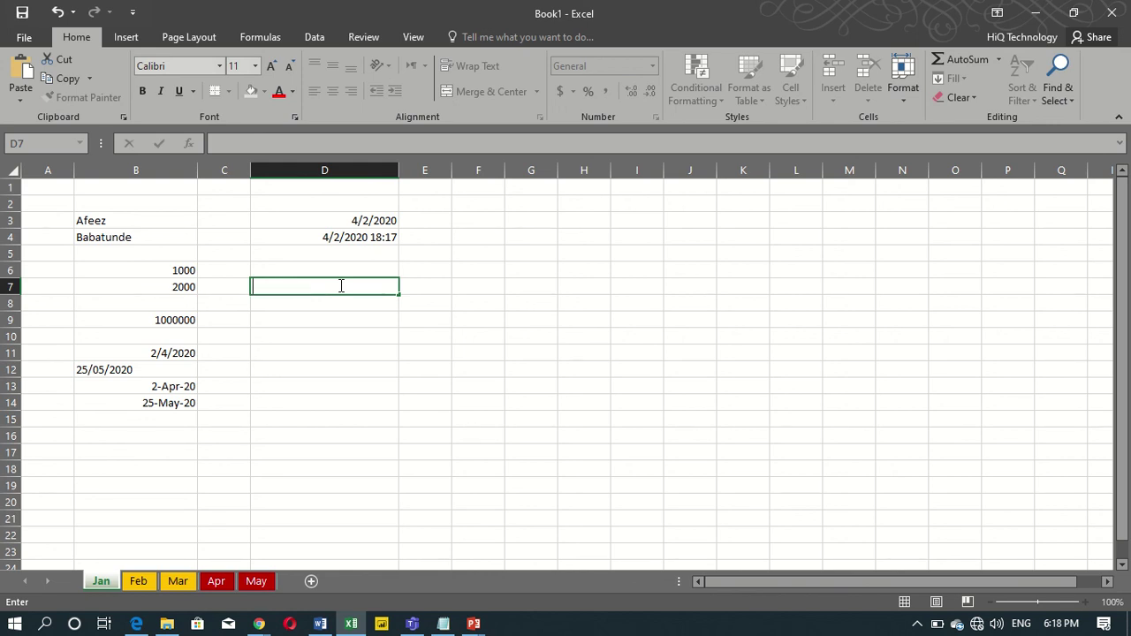
key(Return)
key(Return)
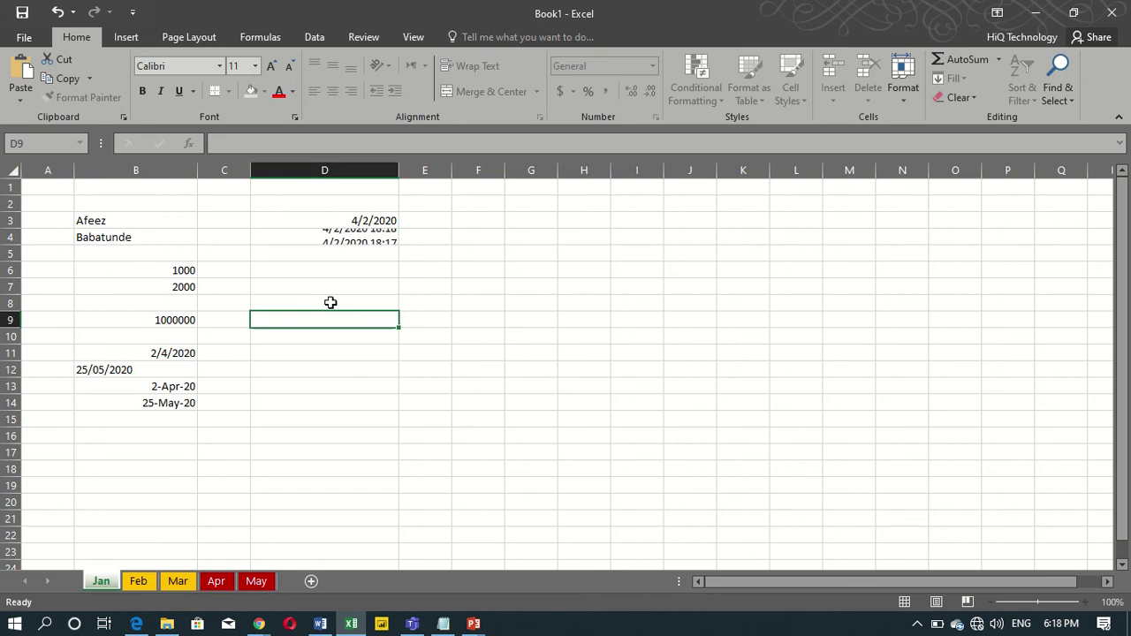
click(277, 284)
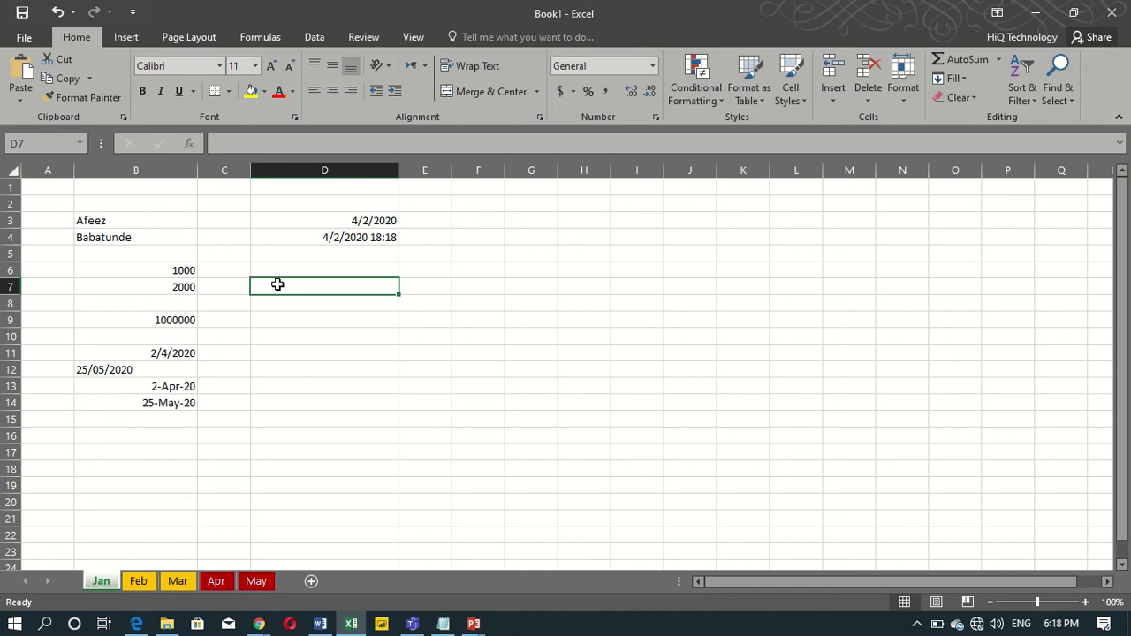
key(Up)
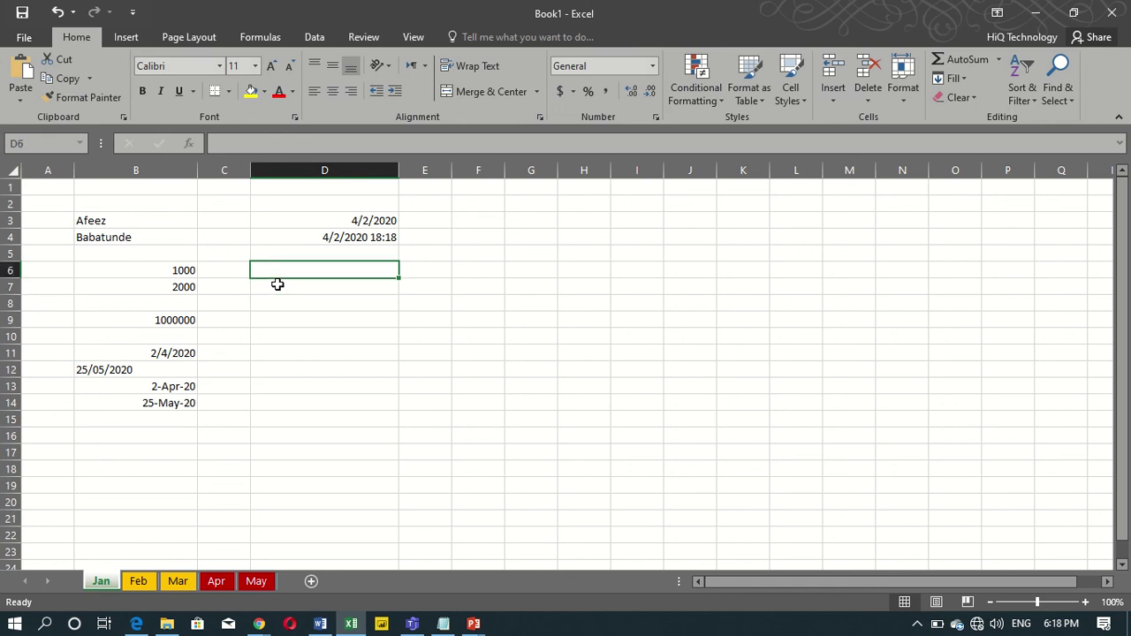
Insert the fixed current time 6:19 PM into cell D6 with Ctrl+Shift+;.
text(+)
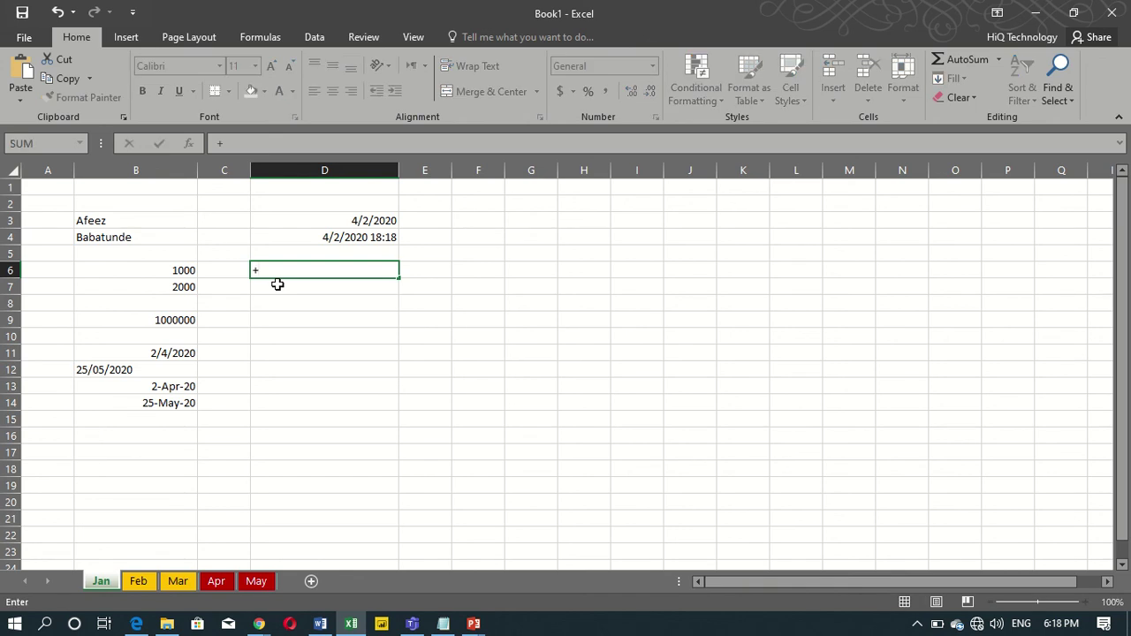
key(BackSpace)
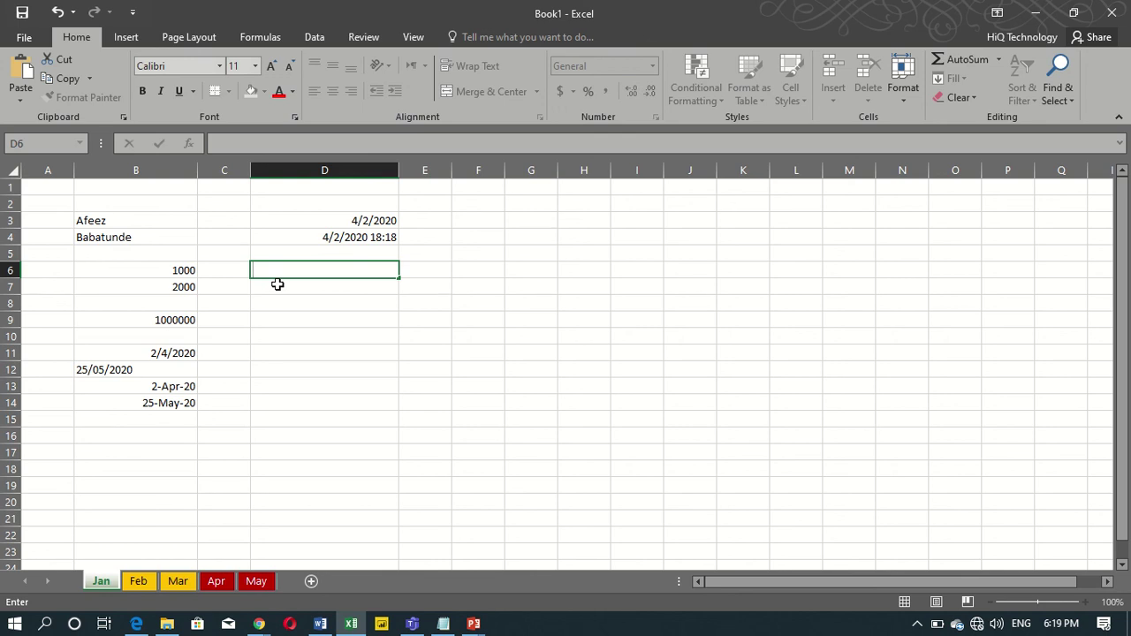
key(ctrl+shift+semicolon)
key(BackSpace)
key(BackSpace)
key(BackSpace)
key(BackSpace)
key(BackSpace)
key(BackSpace)
key(BackSpace)
key(ctrl+shift+semicolon)
key(Return)
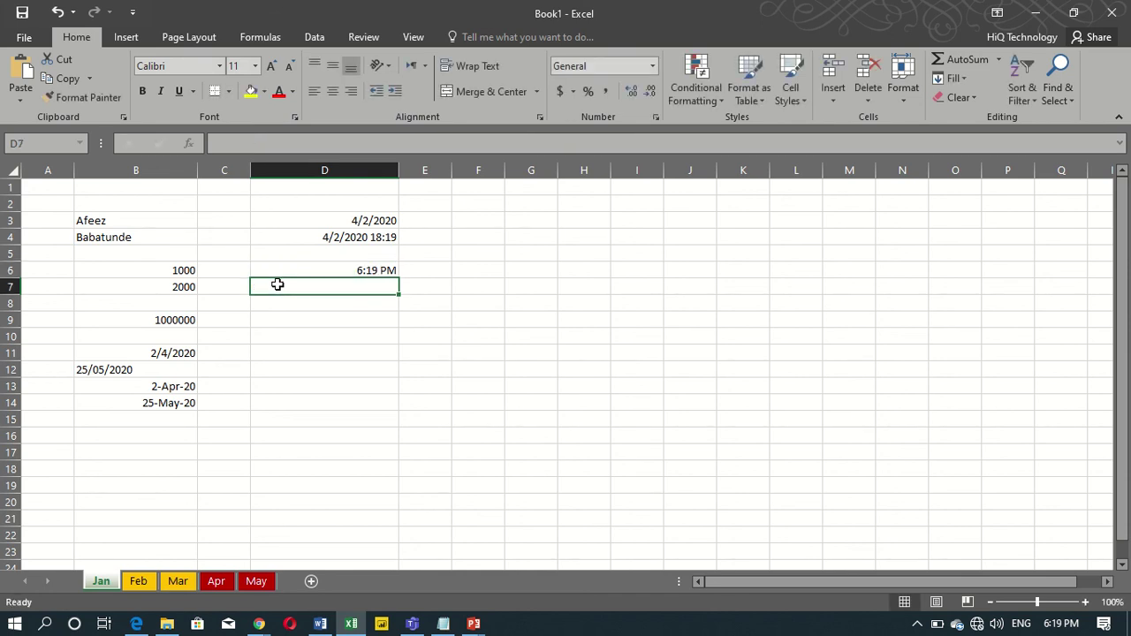
Insert today's fixed date 4/2/2020 into cell D7 with Ctrl+;.
key(ctrl+semicolon)
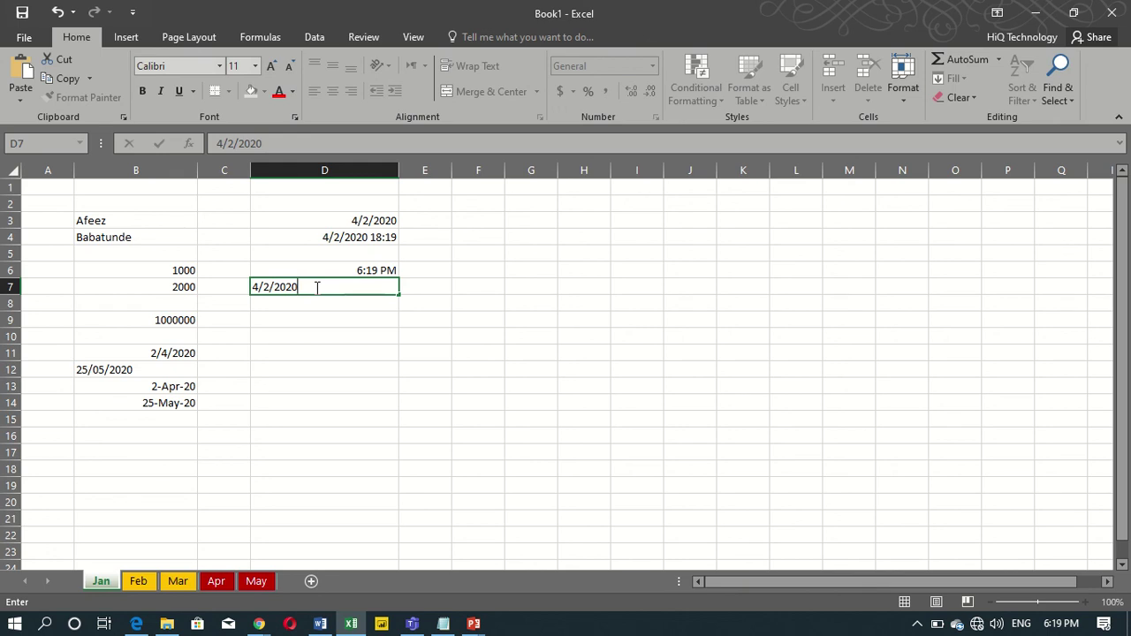
key(ctrl+Return)
key(Return)
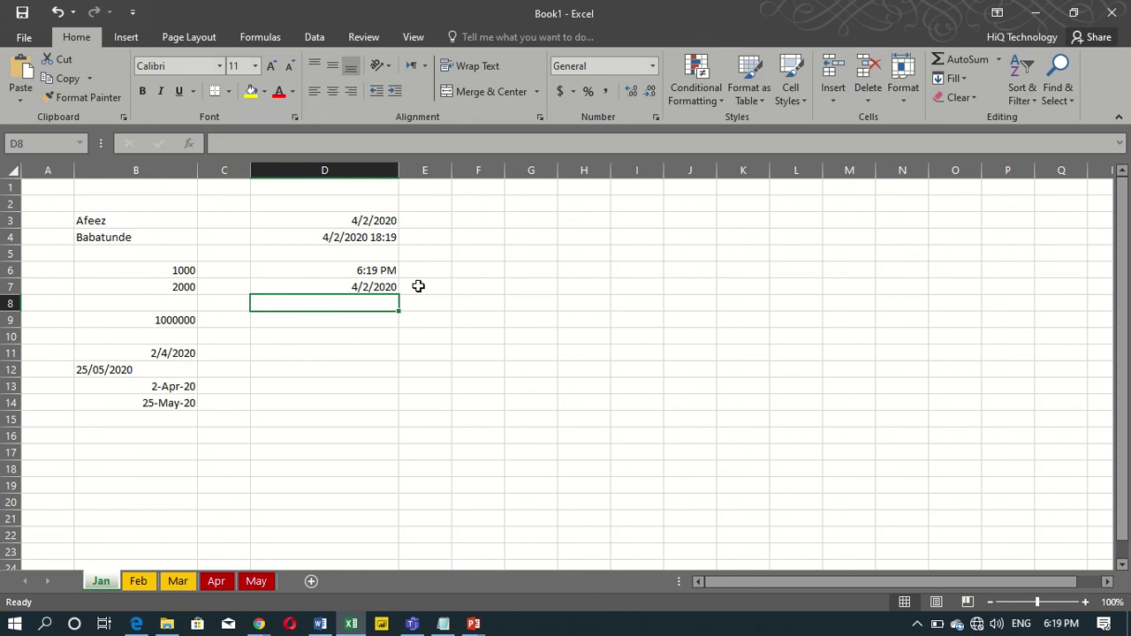
Compare the fixed values in D6 and D7 with the TODAY and NOW formulas in D3 and D4.
click(372, 269)
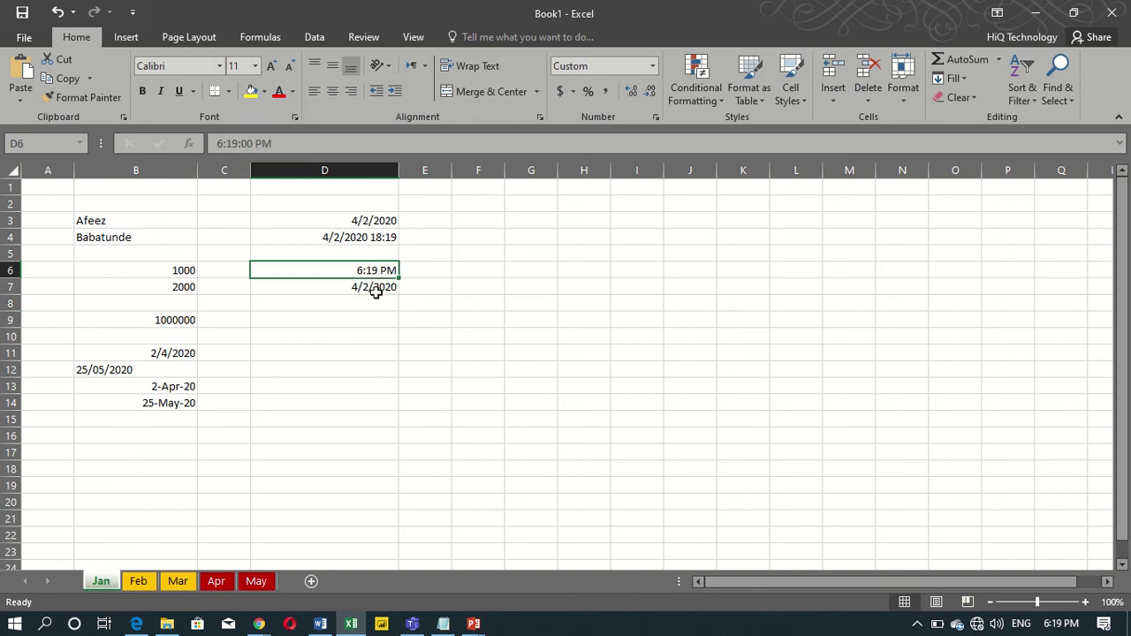
click(377, 293)
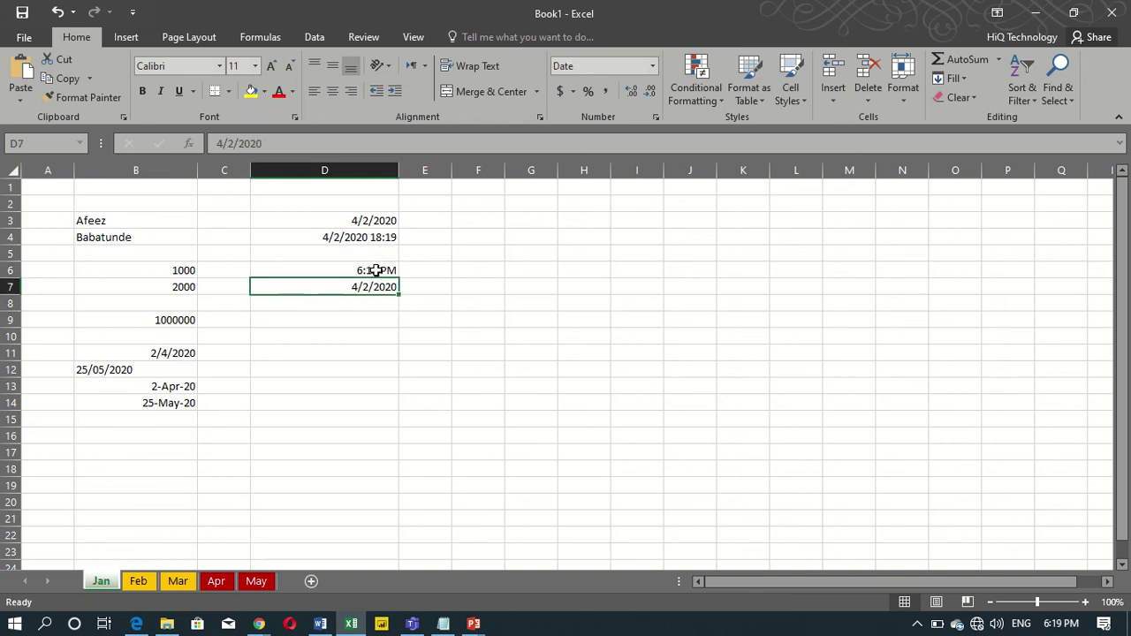
click(328, 221)
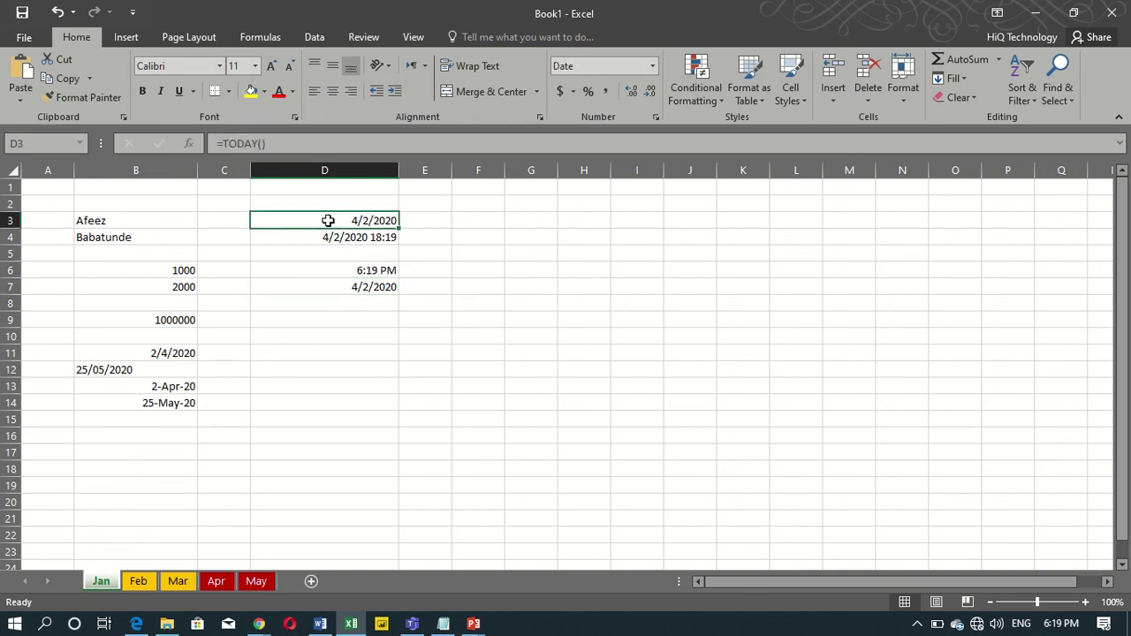
click(330, 238)
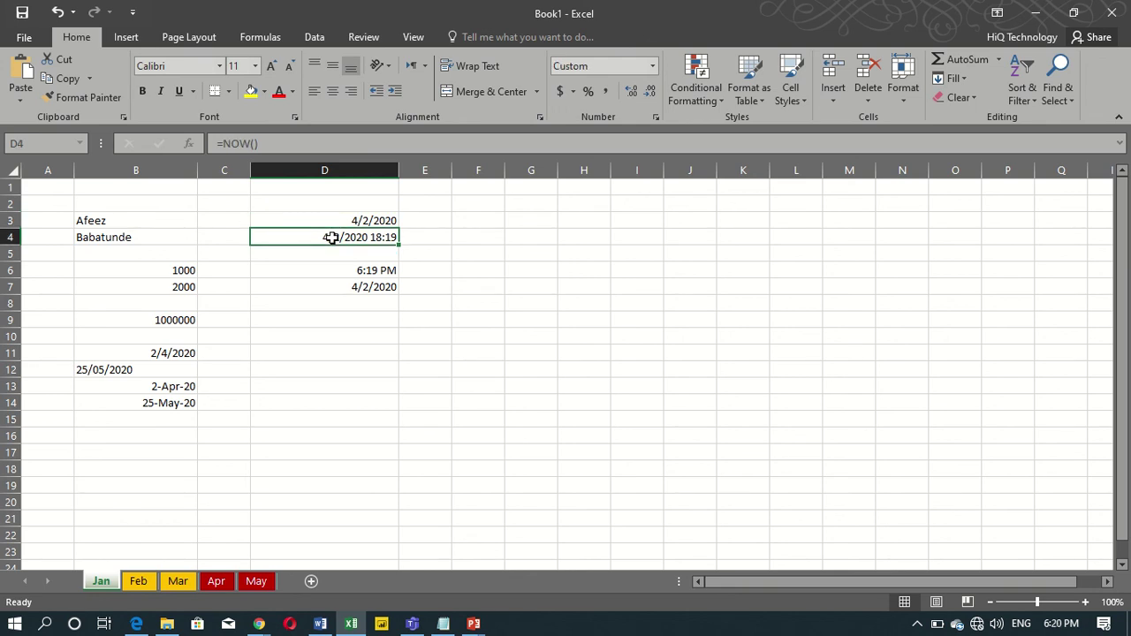
click(397, 389)
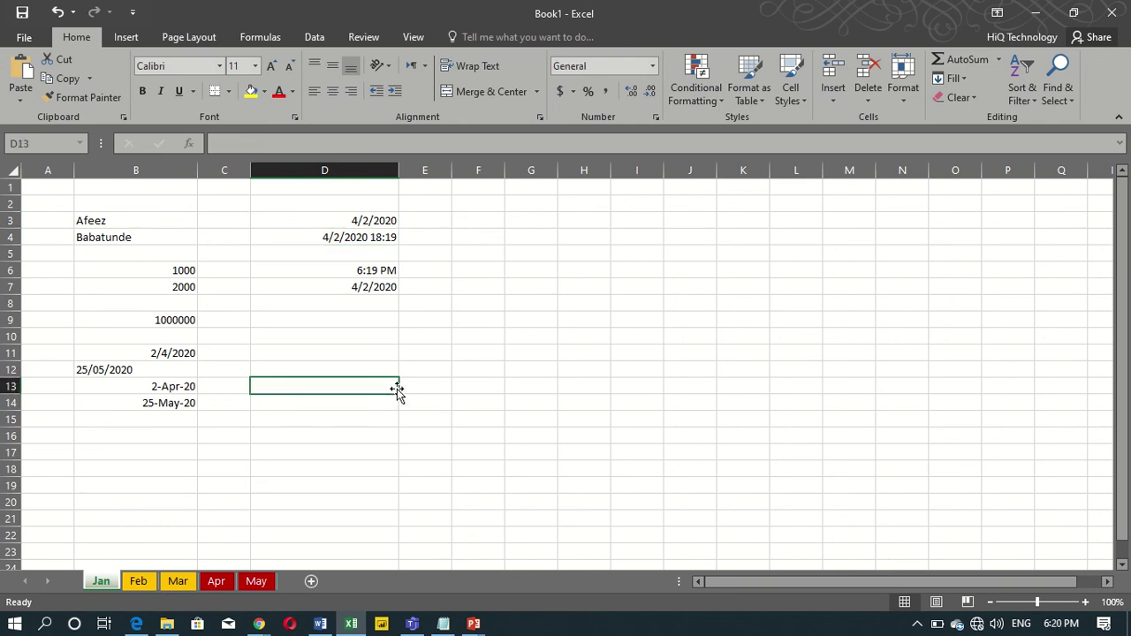
click(130, 463)
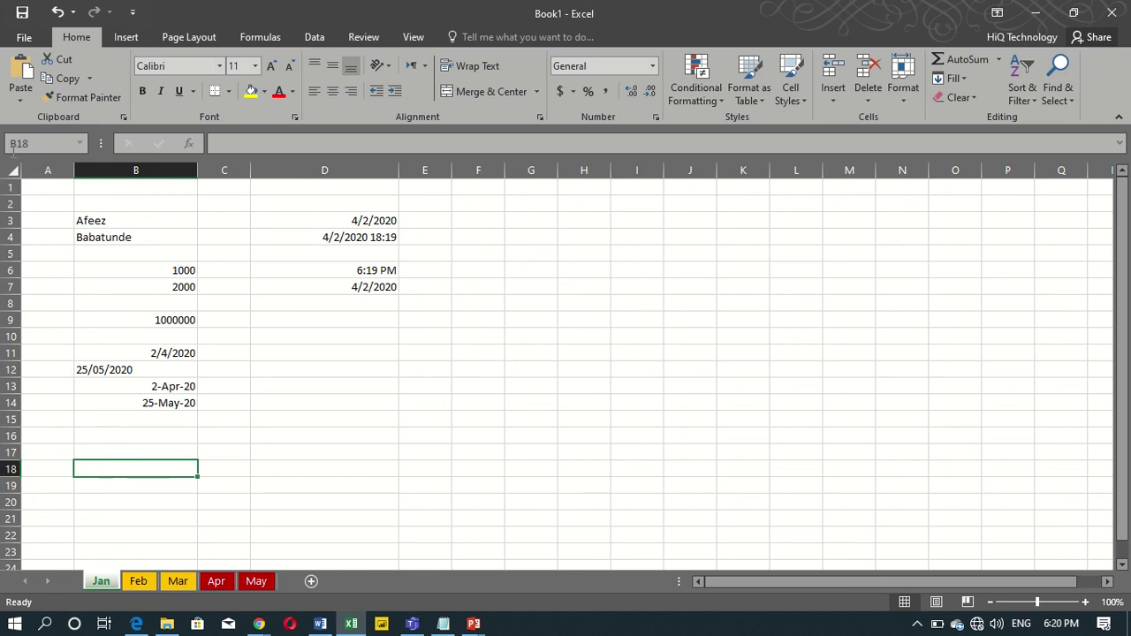
Start a Save As to the Documents folder with the file name Sales Report.
click(24, 37)
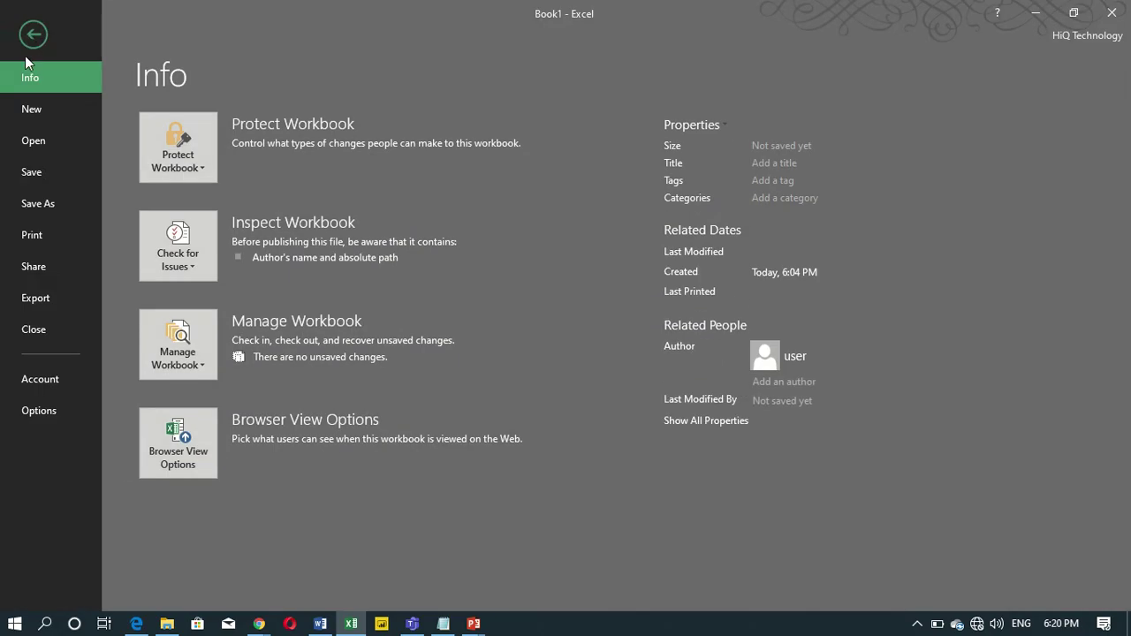
click(43, 179)
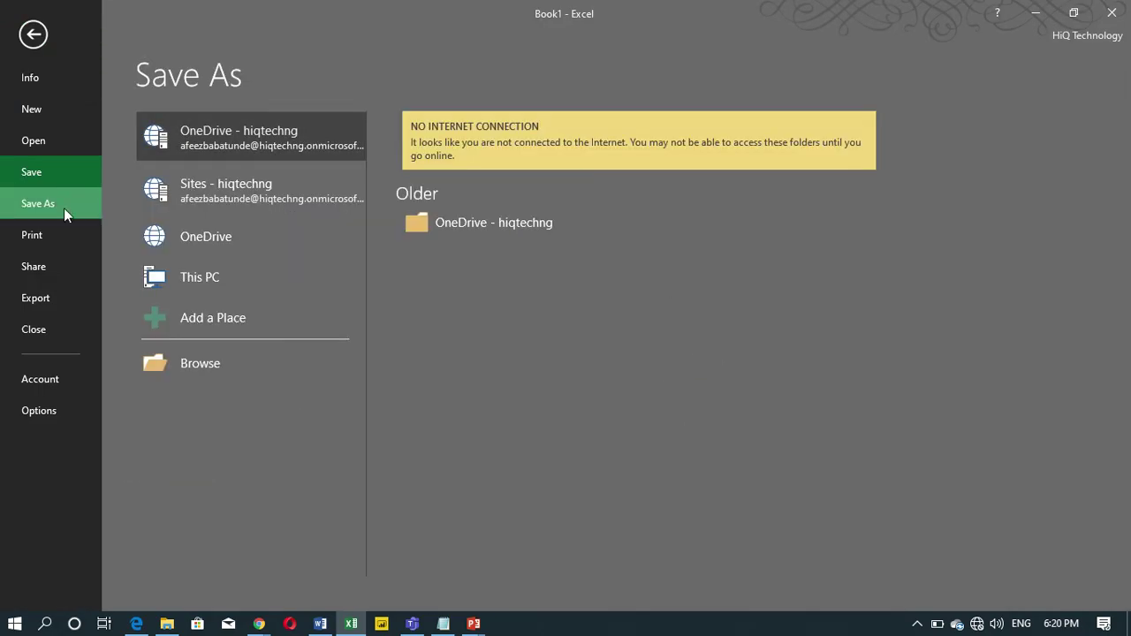
click(211, 363)
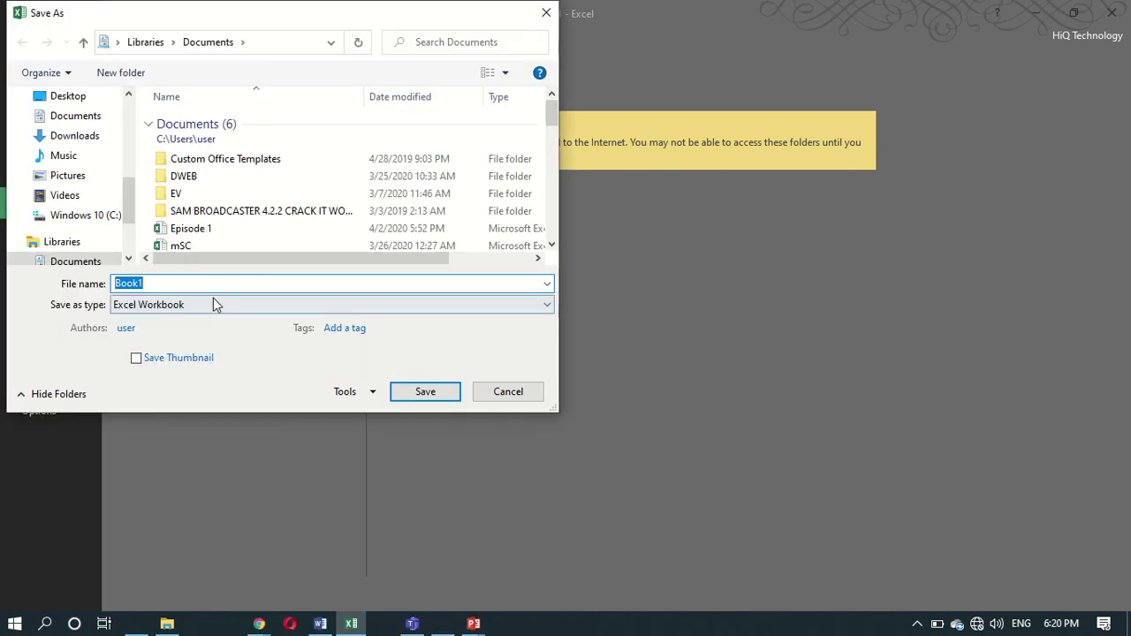
text(Sa)
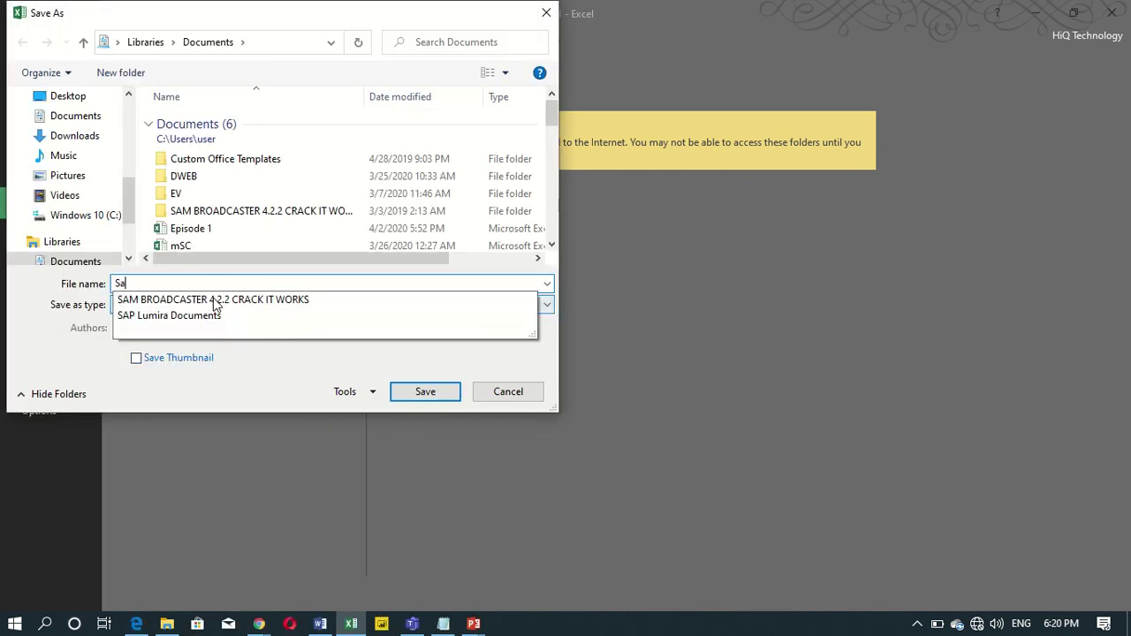
text(l)
key(BackSpace)
text(l)
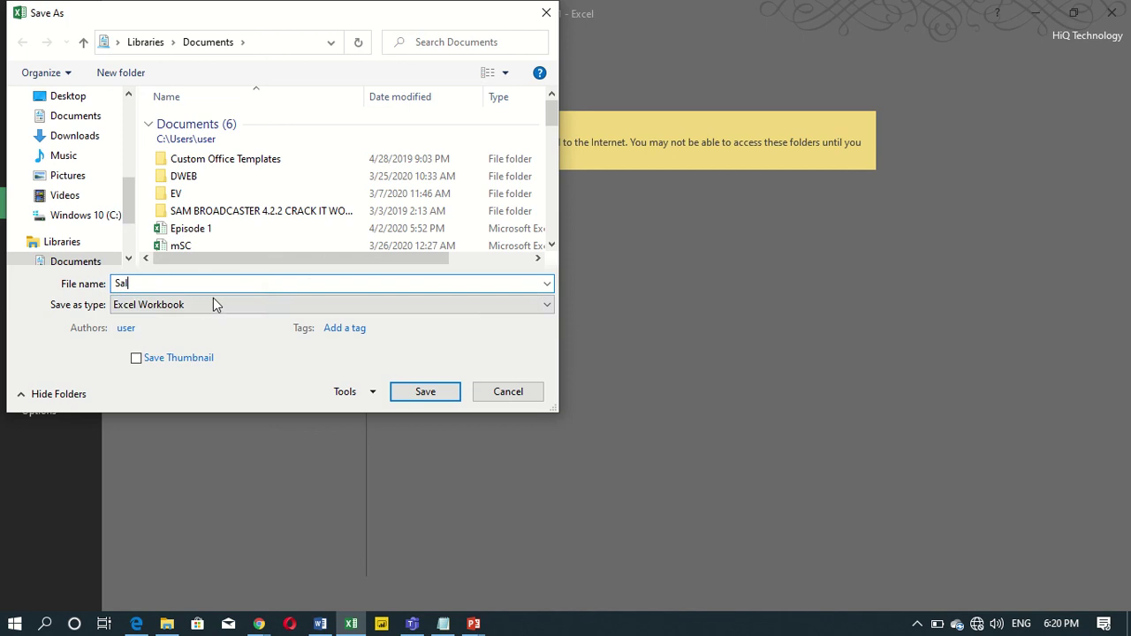
text(es Re)
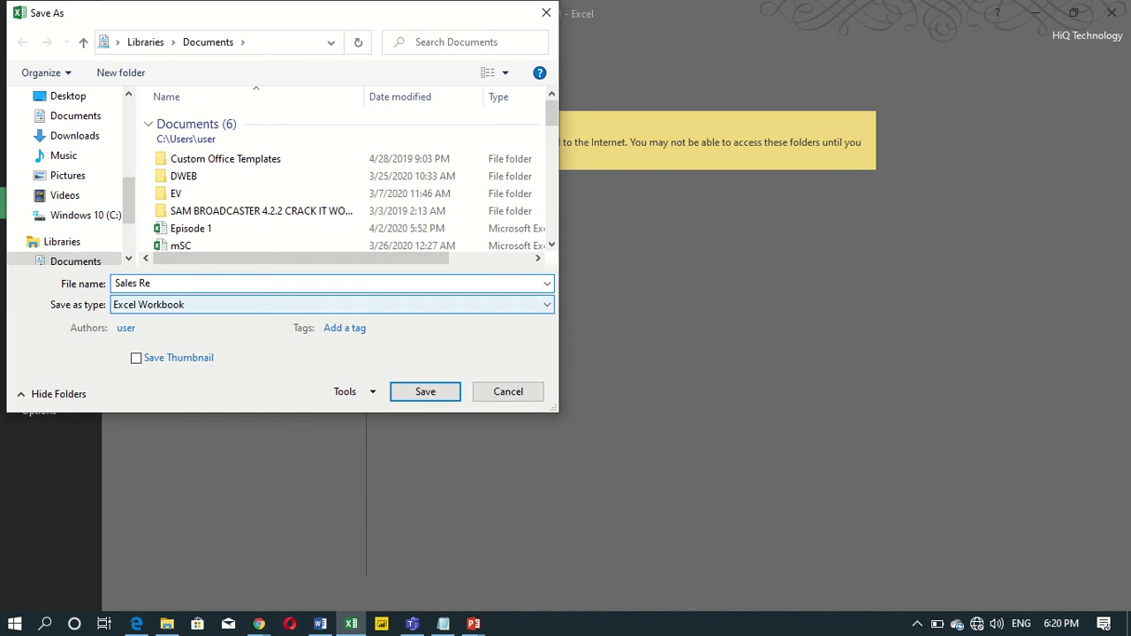
text(port)
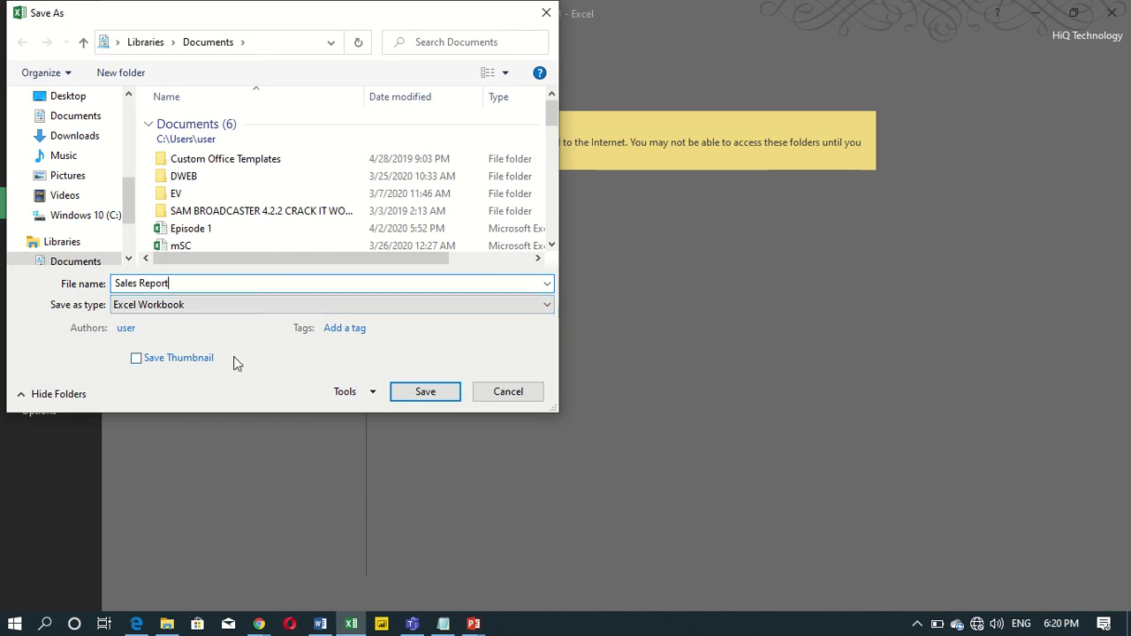
Replace the default 'user' author with the author's full name from the suggestions.
click(139, 329)
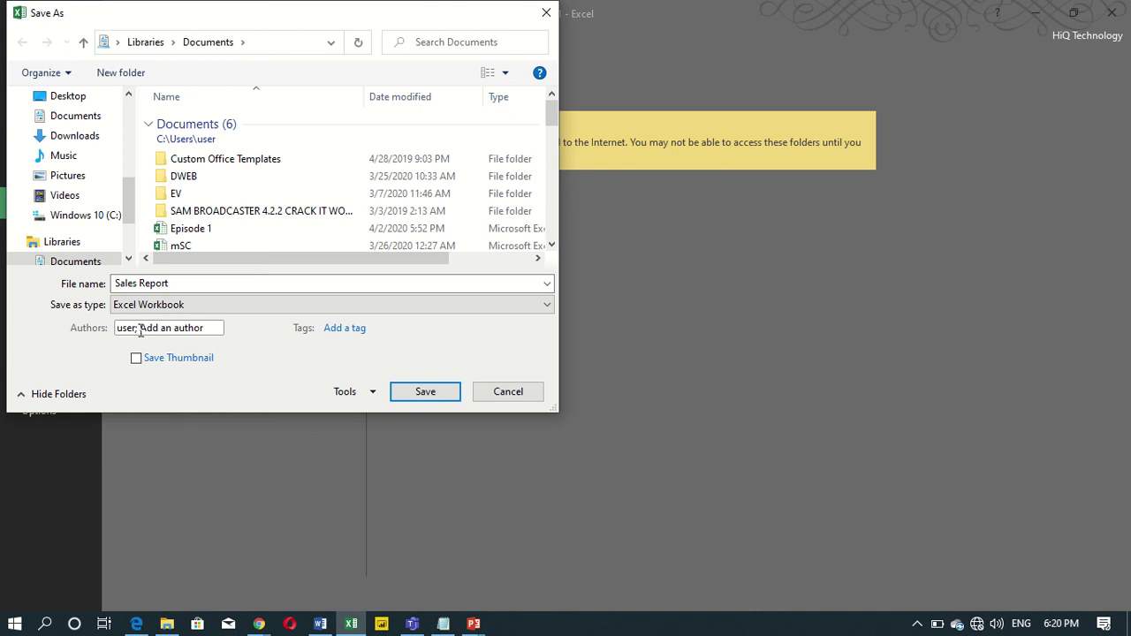
key(BackSpace)
key(BackSpace)
key(BackSpace)
key(BackSpace)
key(BackSpace)
key(BackSpace)
text(Afeez)
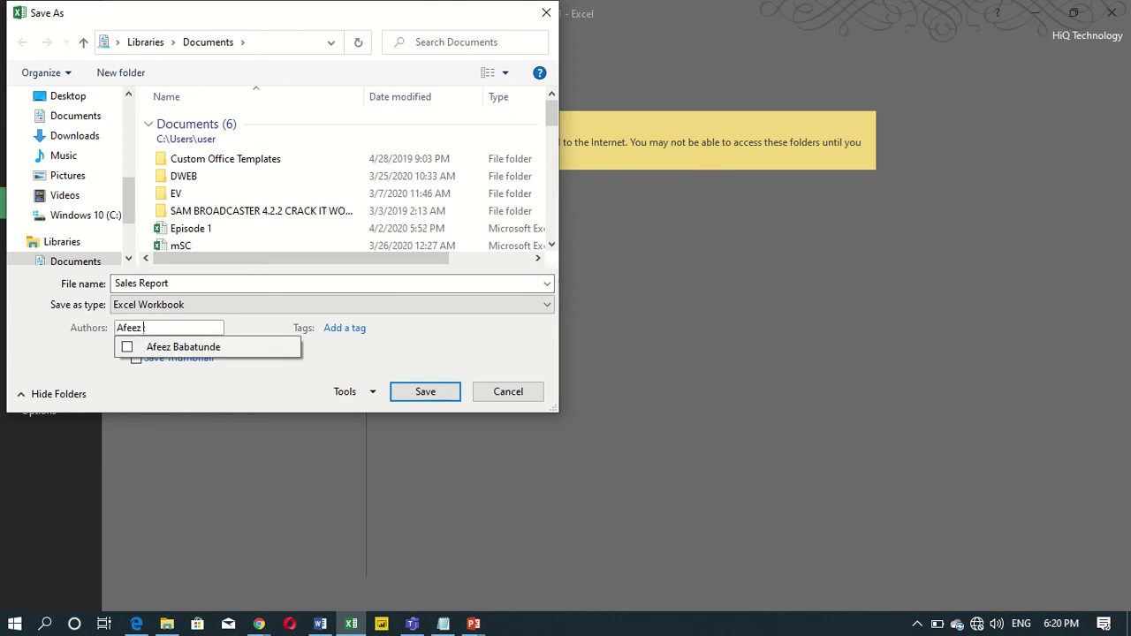
click(189, 348)
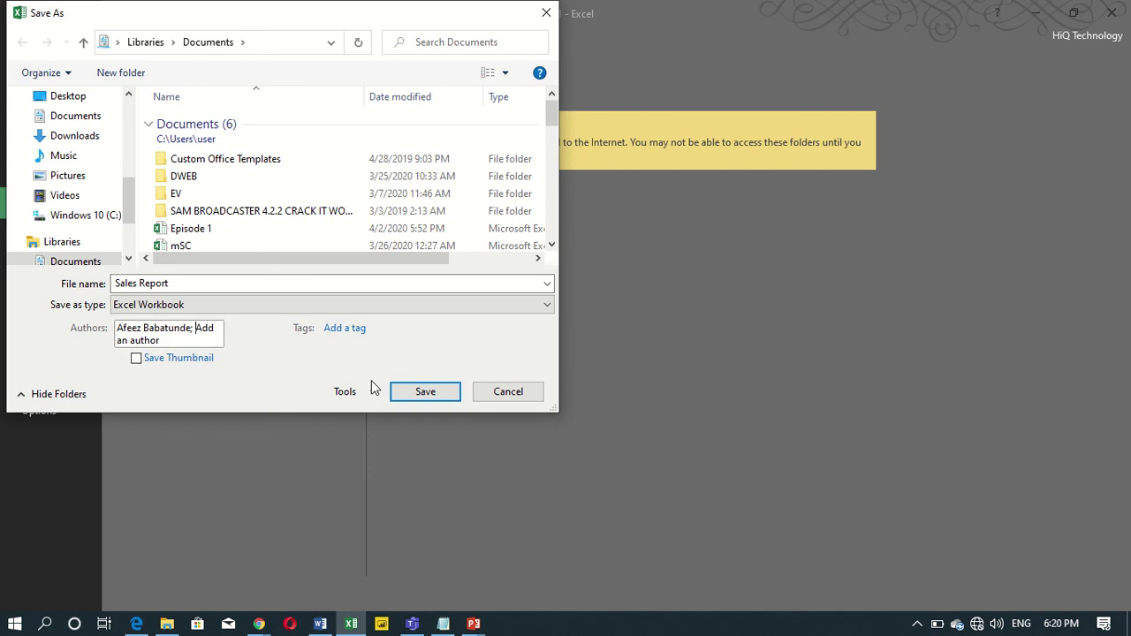
click(90, 357)
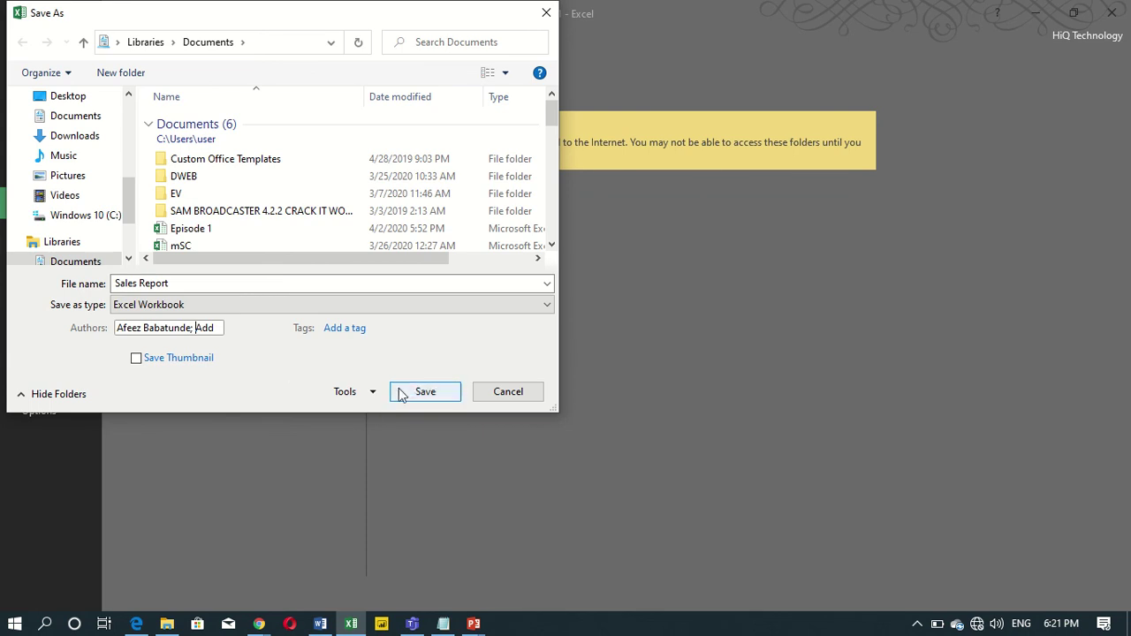
In Tools > General Options, enter a password to open and a password to modify.
click(371, 395)
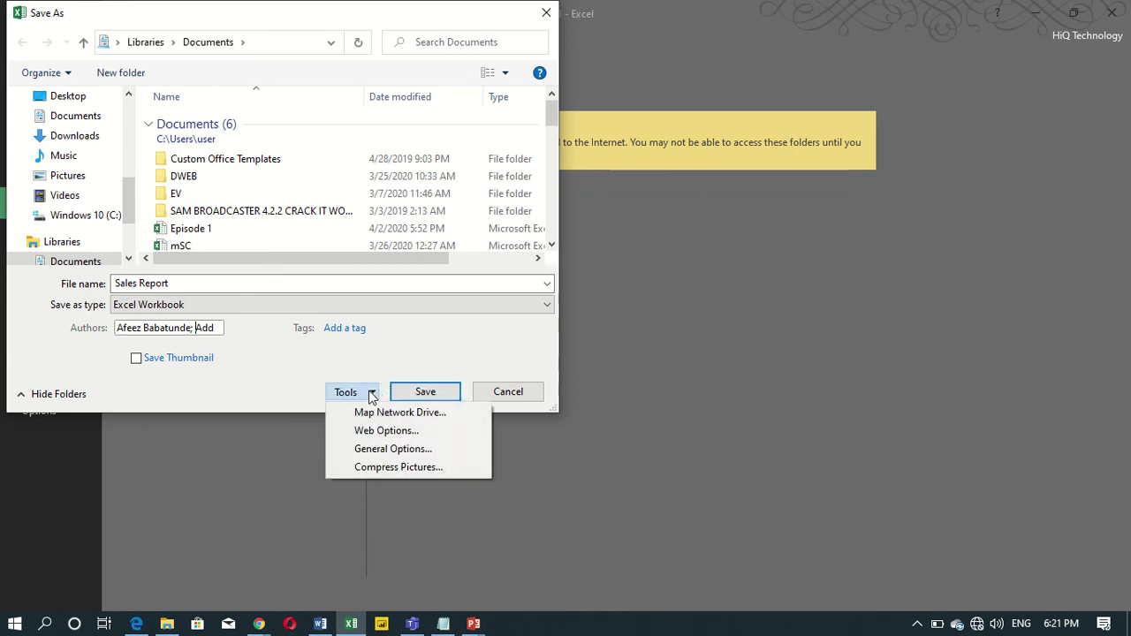
click(378, 448)
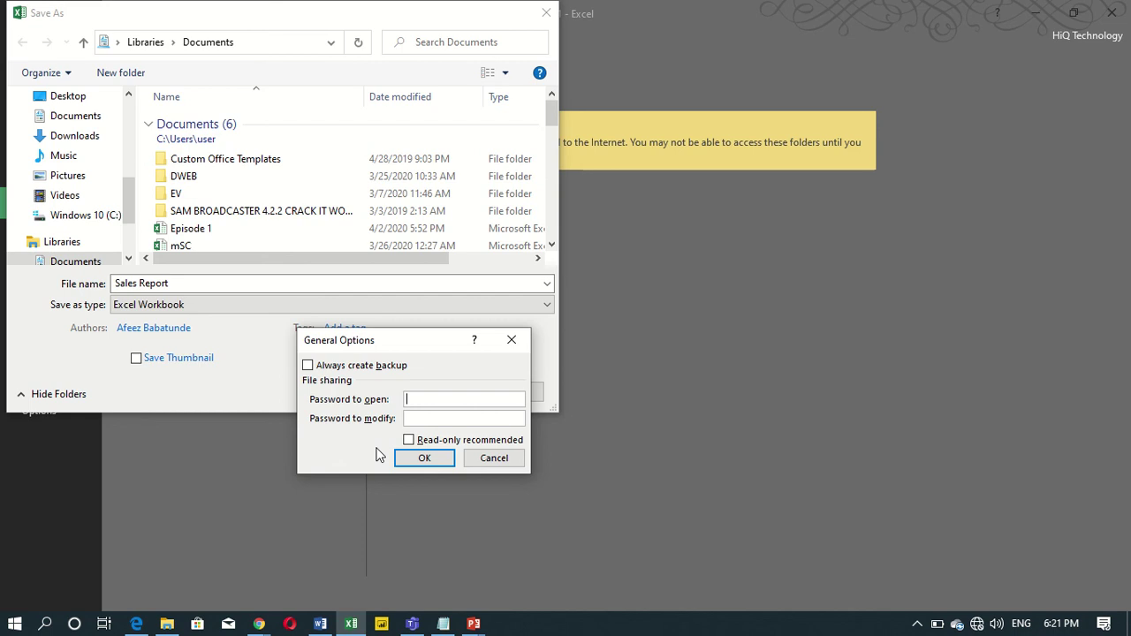
click(438, 418)
click(436, 400)
text(123)
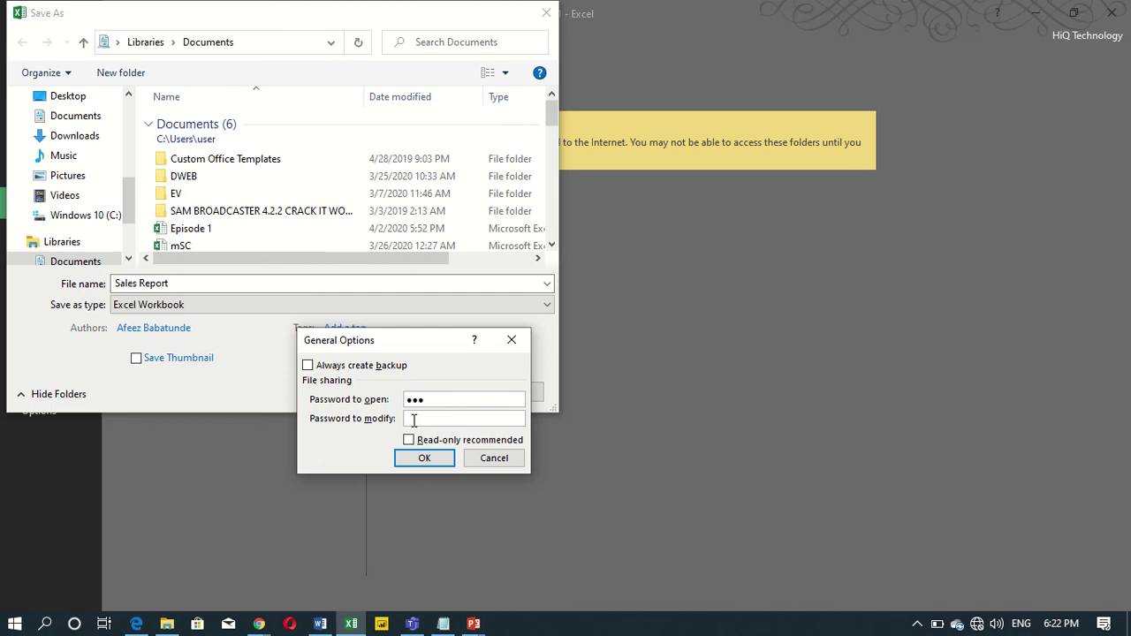
text(123)
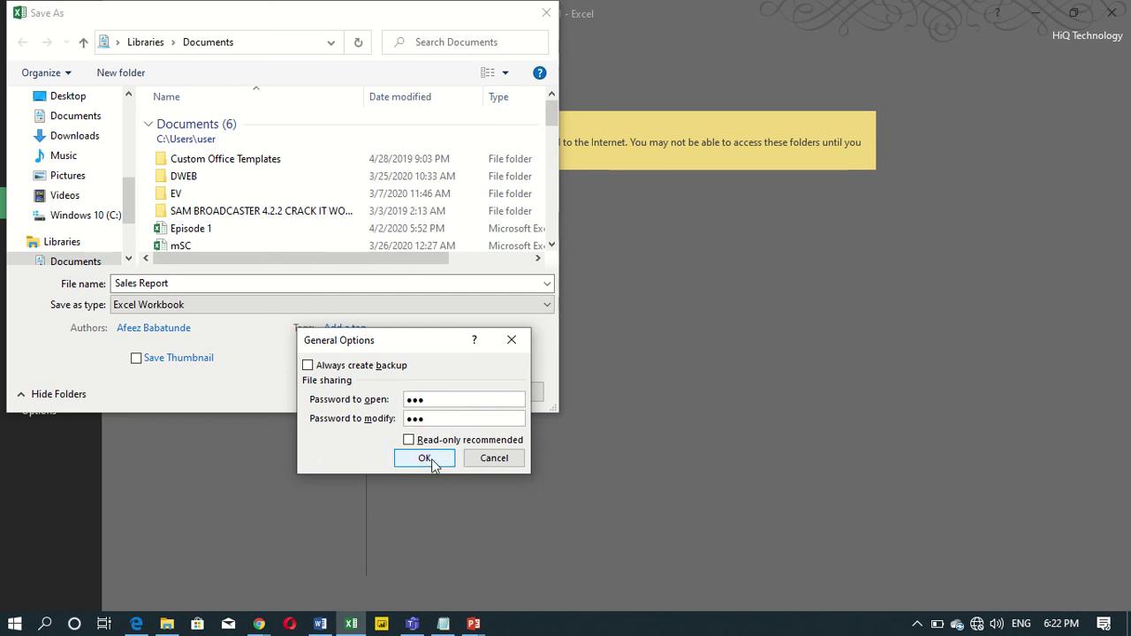
click(432, 460)
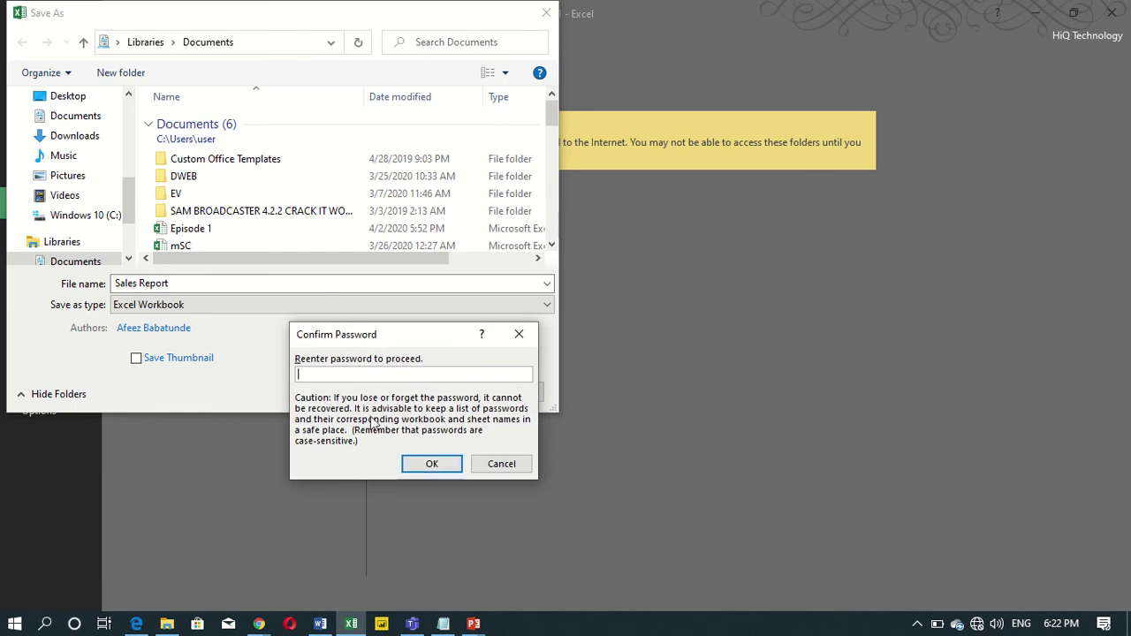
Re-enter both passwords in the Confirm Password dialogs.
click(333, 375)
text(123)
click(436, 465)
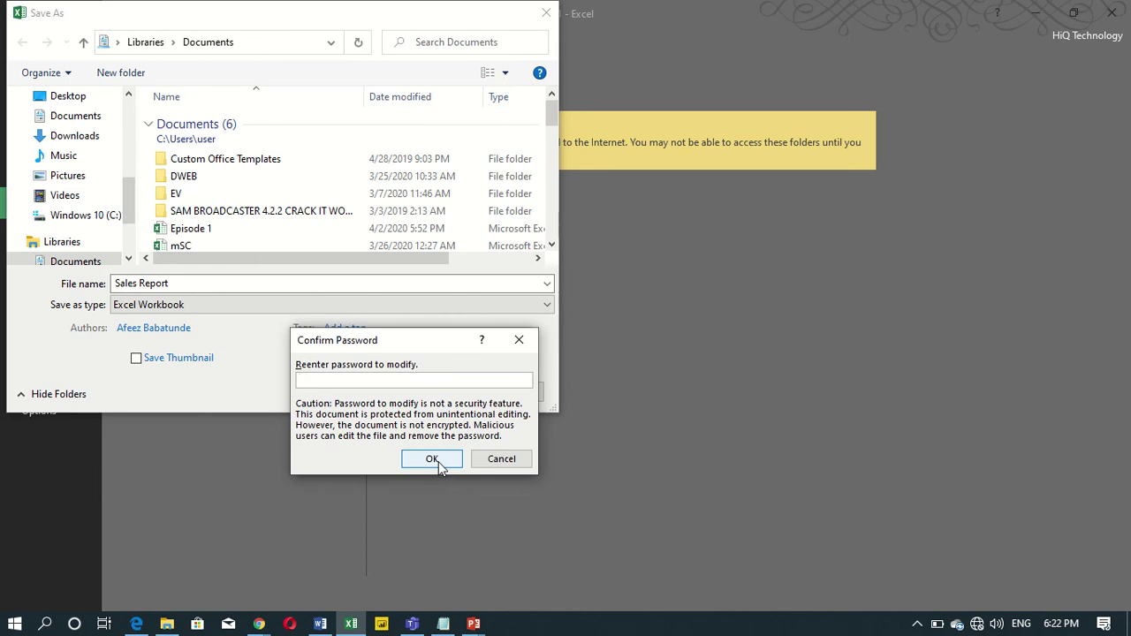
text(123)
click(432, 459)
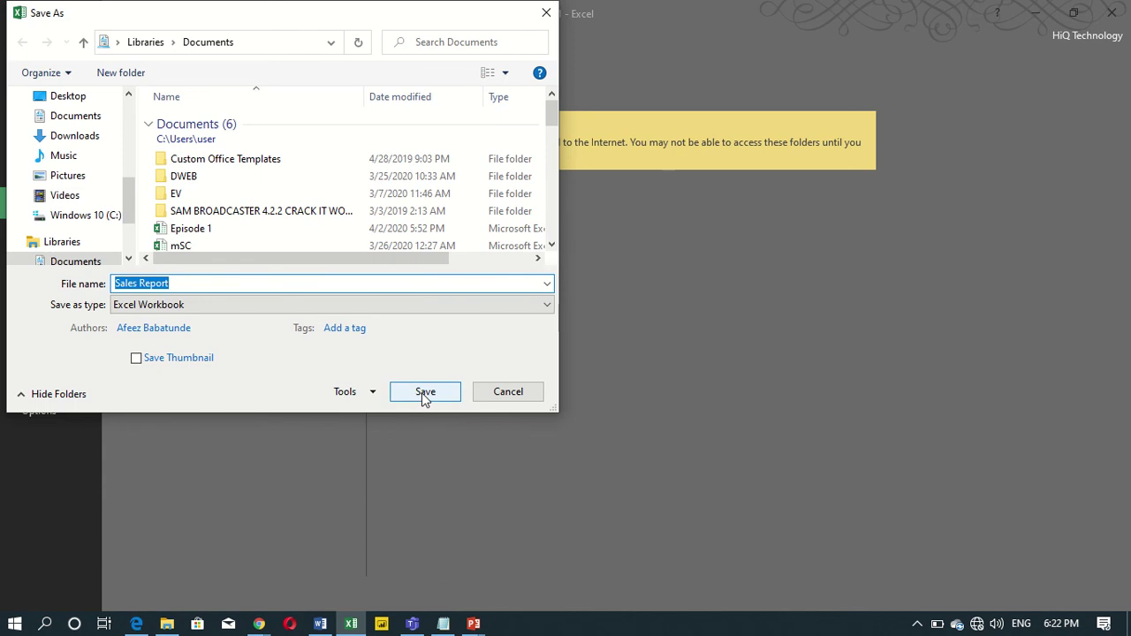
Save the protected Sales Report workbook, then exit Excel to the desktop.
click(423, 394)
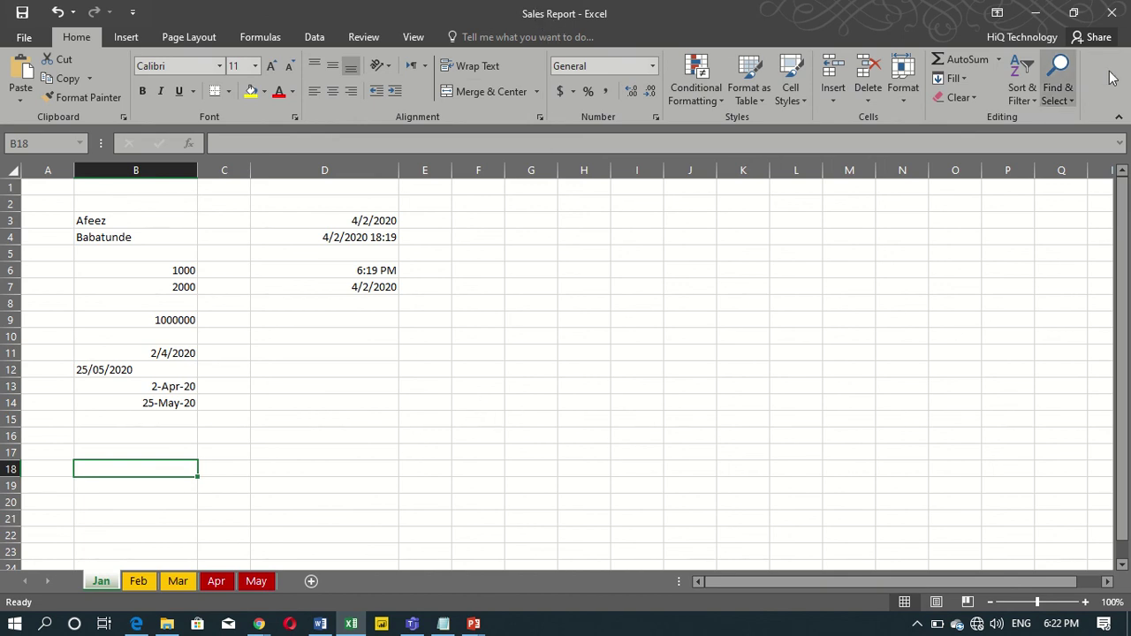
click(1111, 11)
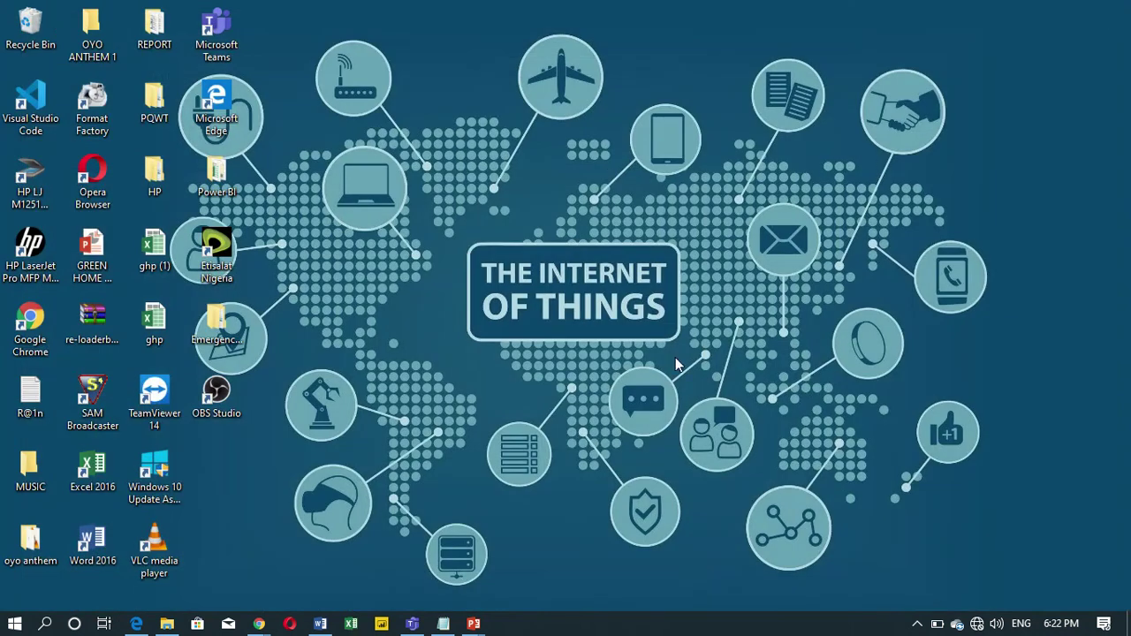
Open the Sales Report workbook from the Documents folder in File Explorer.
click(167, 624)
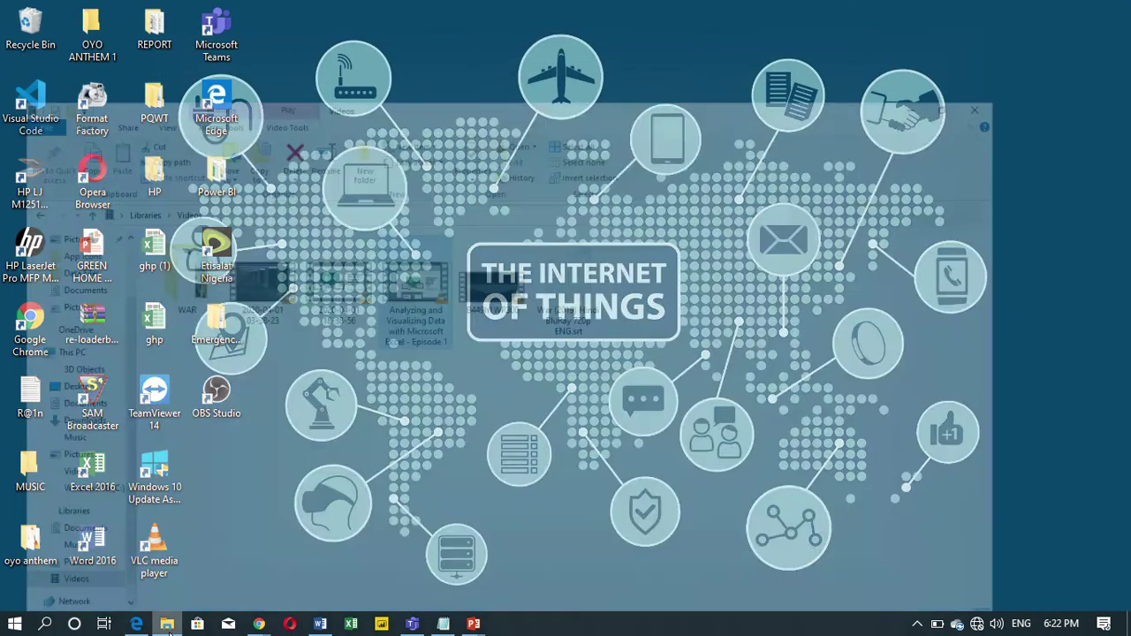
click(84, 354)
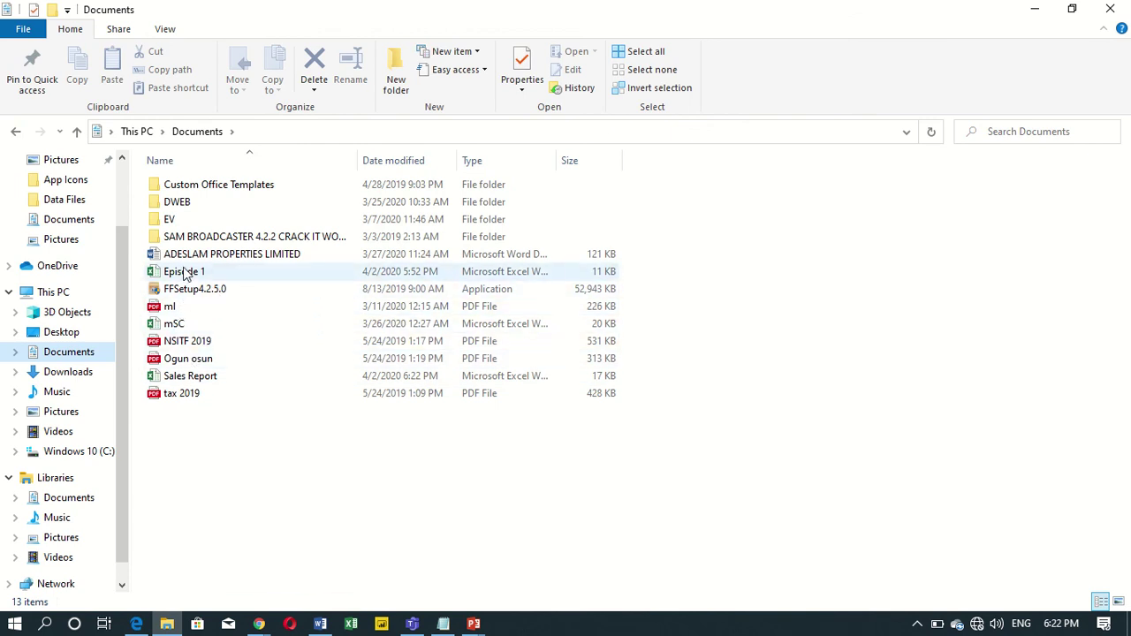
click(189, 379)
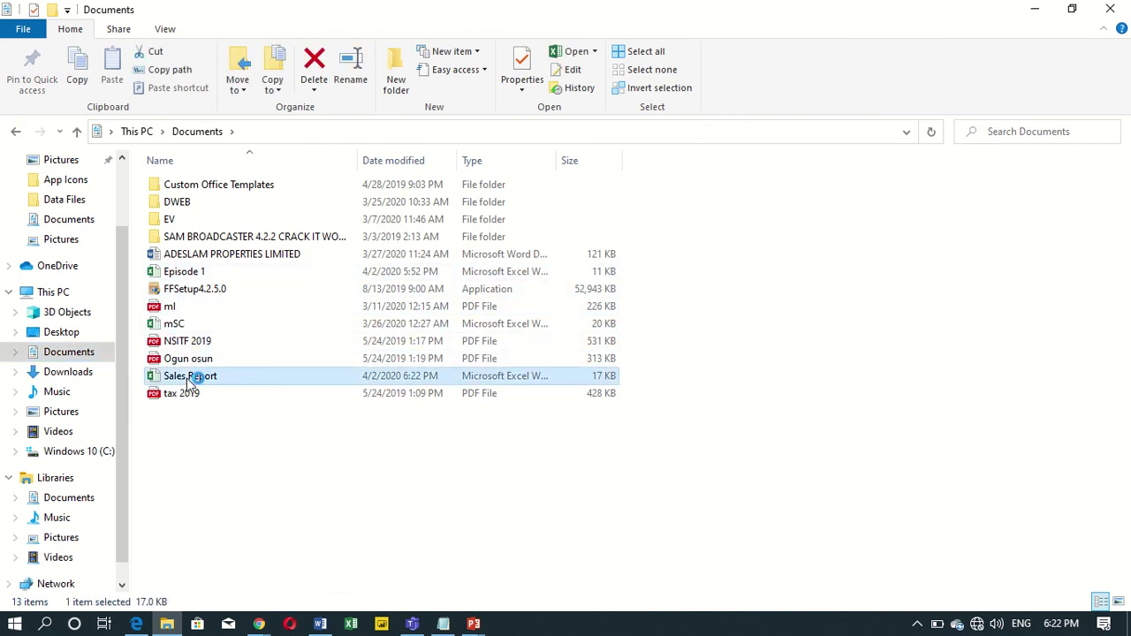
double_click(188, 380)
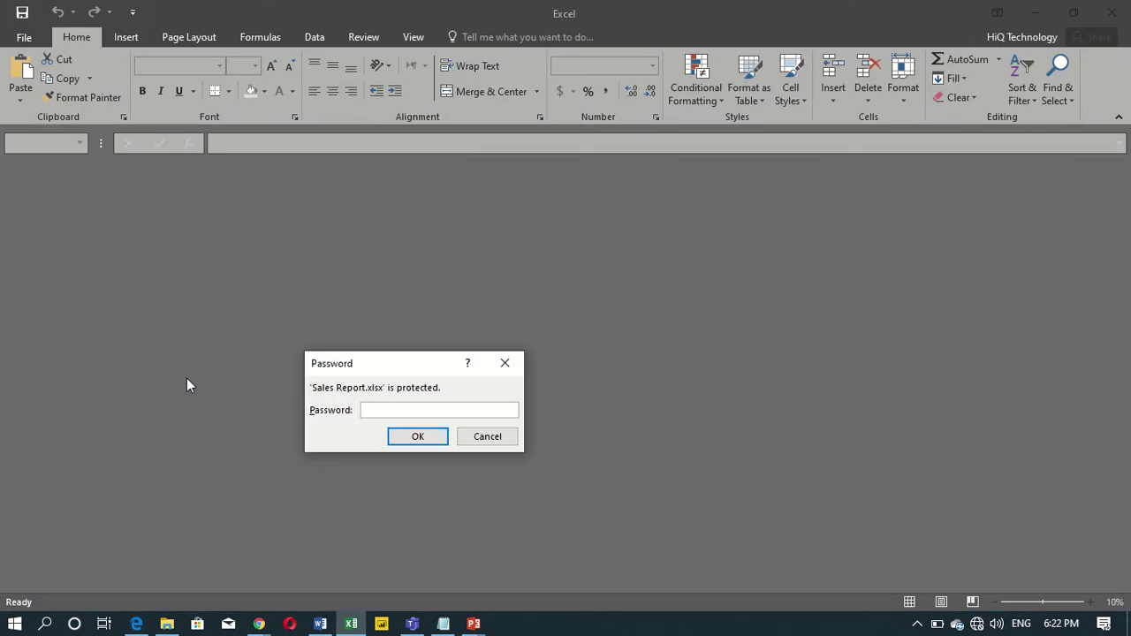
Enter the password to open and then the password for write access.
text(123)
key(Return)
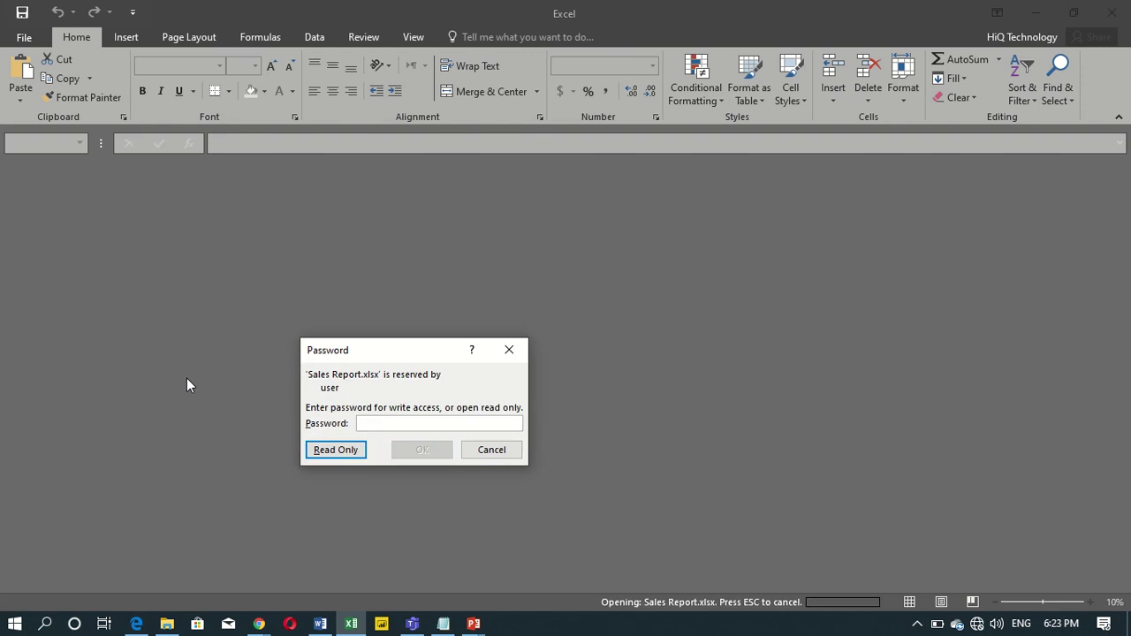
text(123)
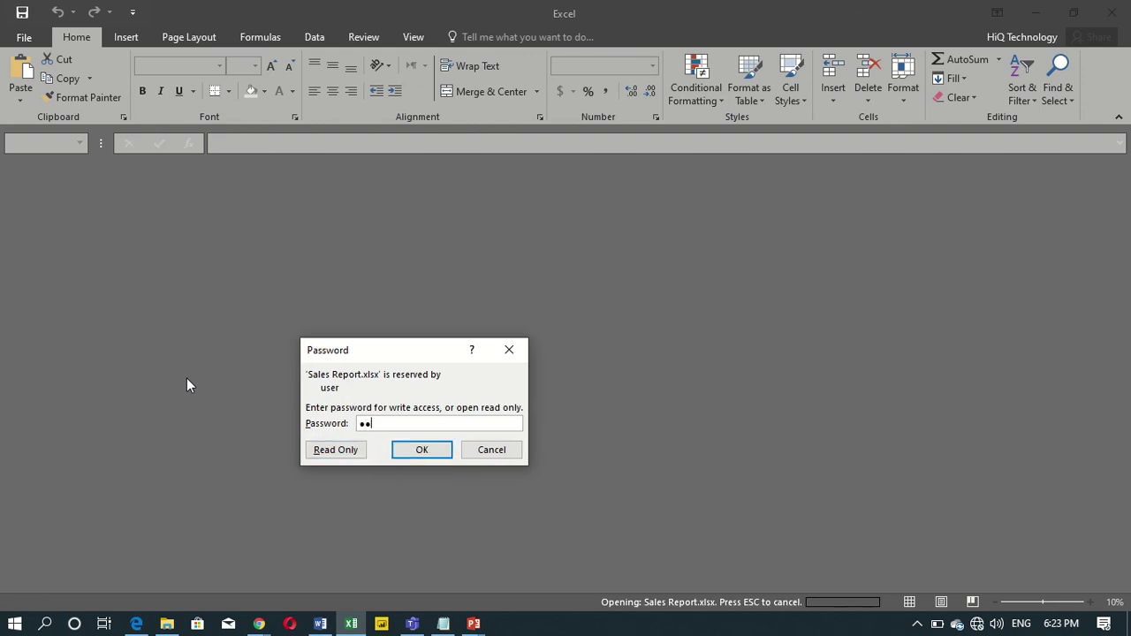
key(Return)
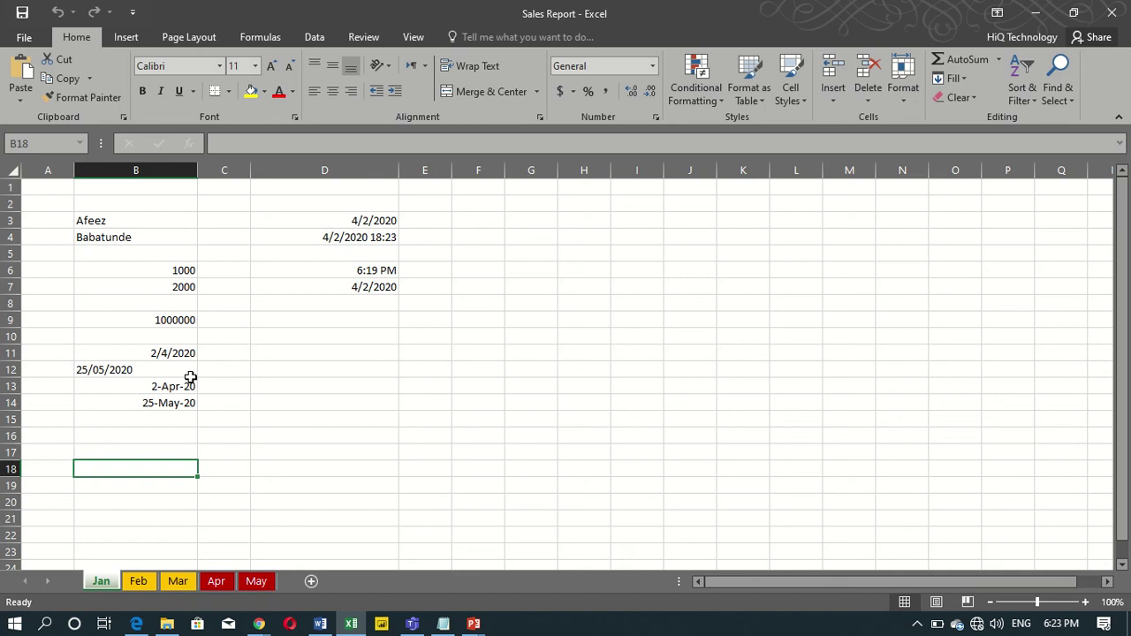
Confirm File > Info shows the workbook needs a password, then switch to PowerPoint's Presentation1.
click(25, 39)
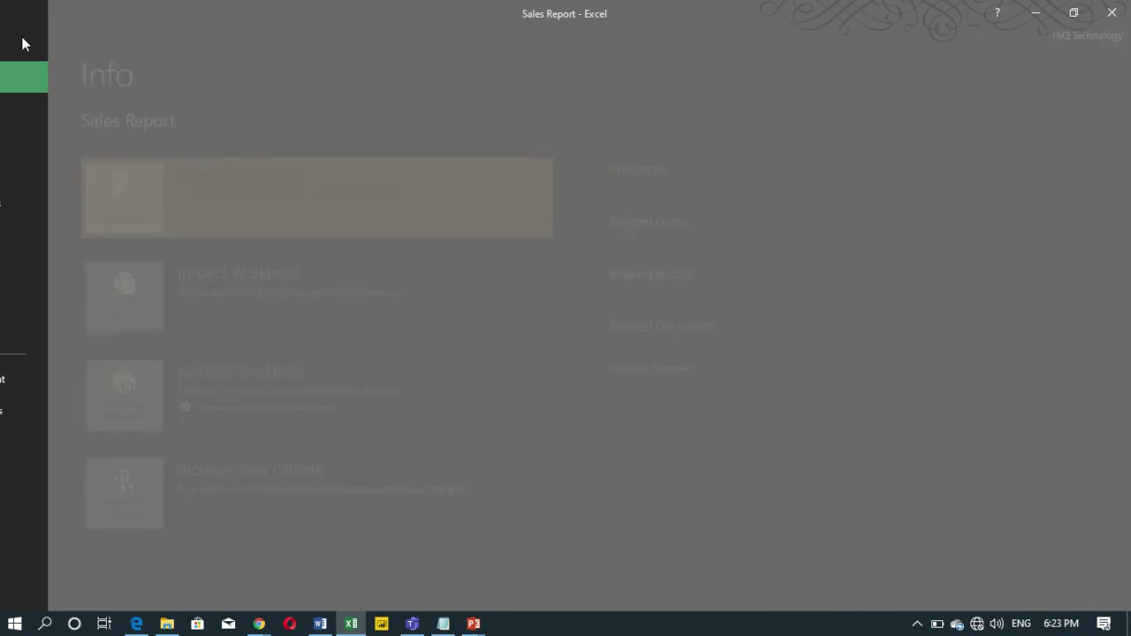
click(32, 37)
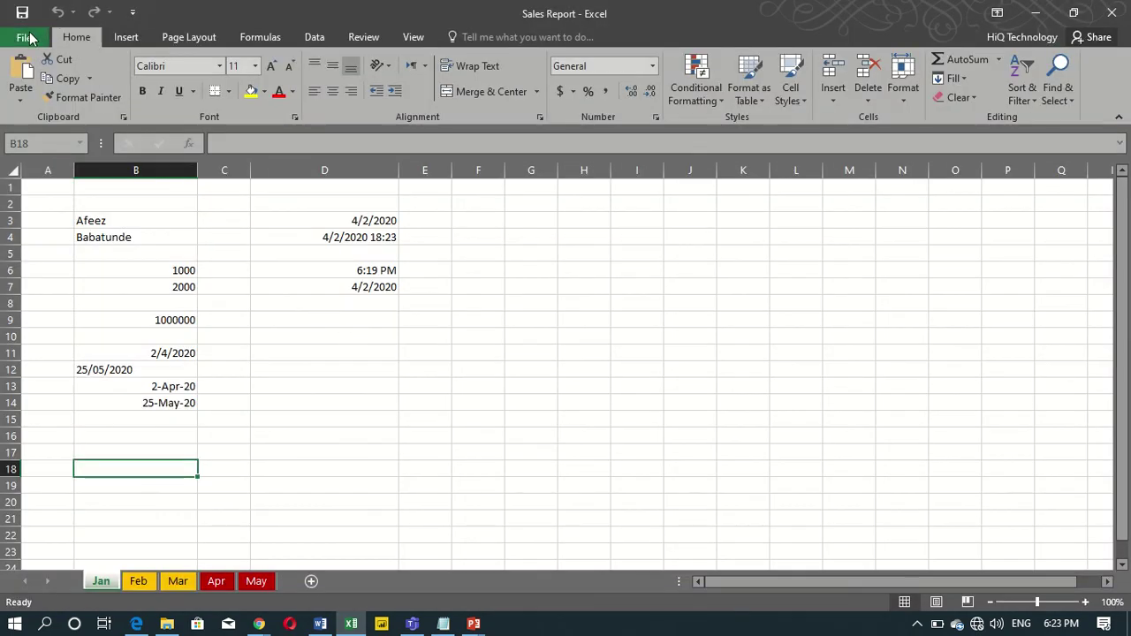
click(25, 39)
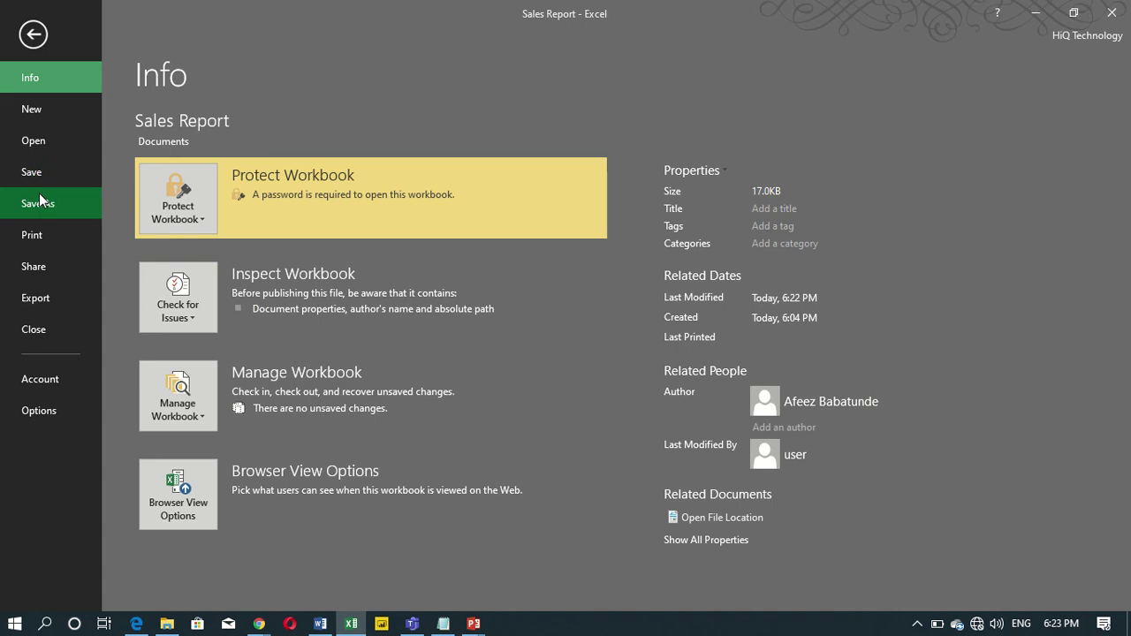
click(33, 37)
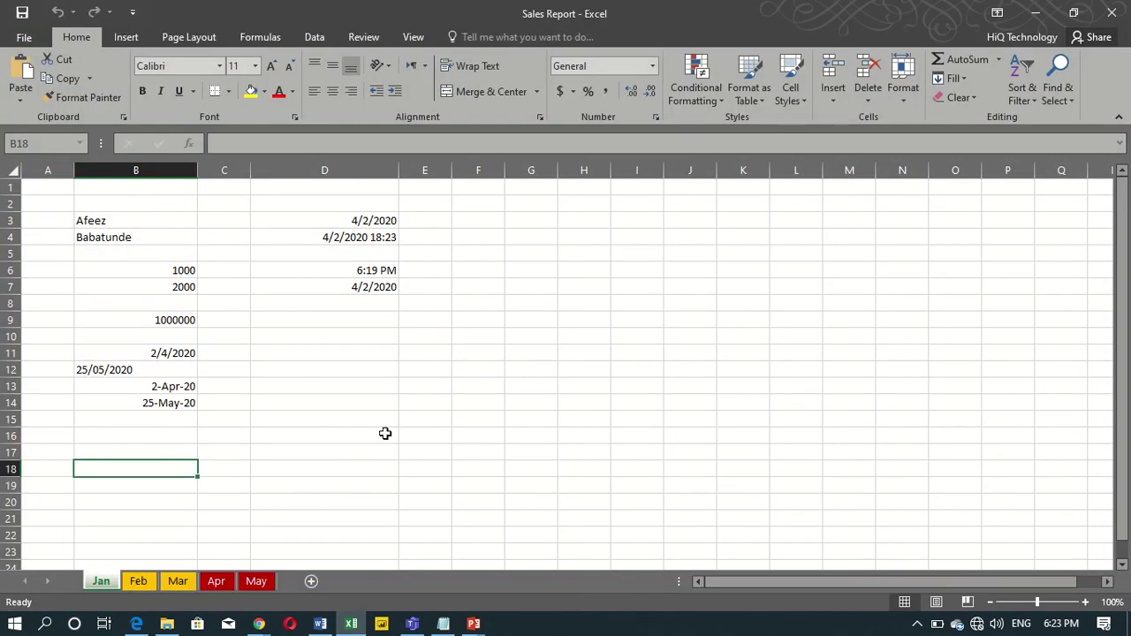
mouse_move(474, 624)
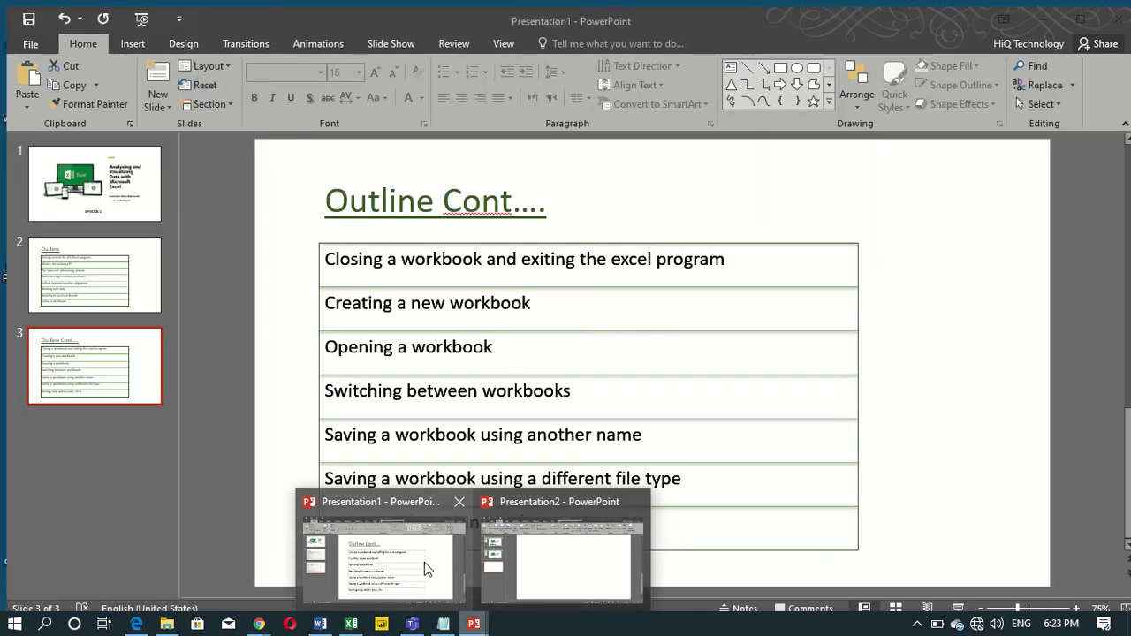
click(423, 566)
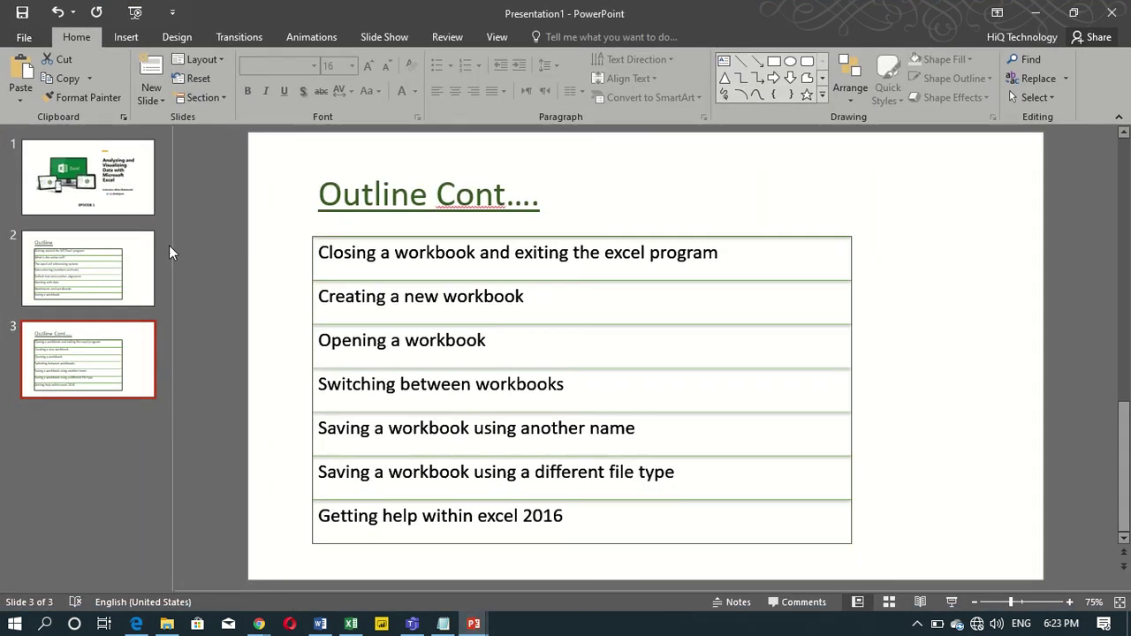